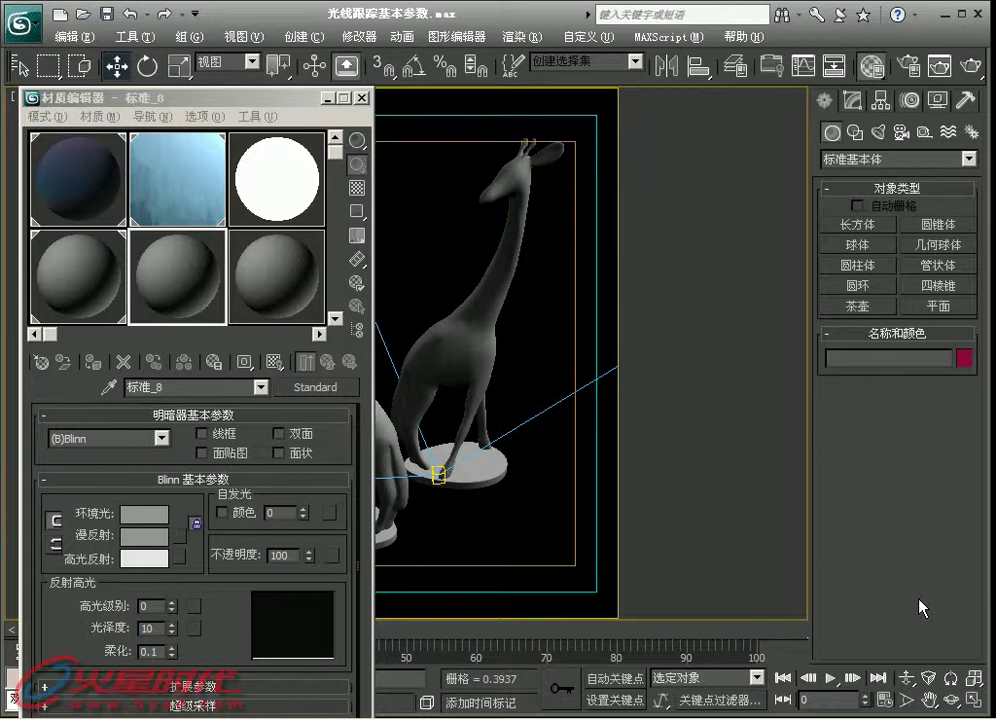
Set the 标准_8 sample material's opacity to 50 and preview it over a checkered background
left_click(227, 289)
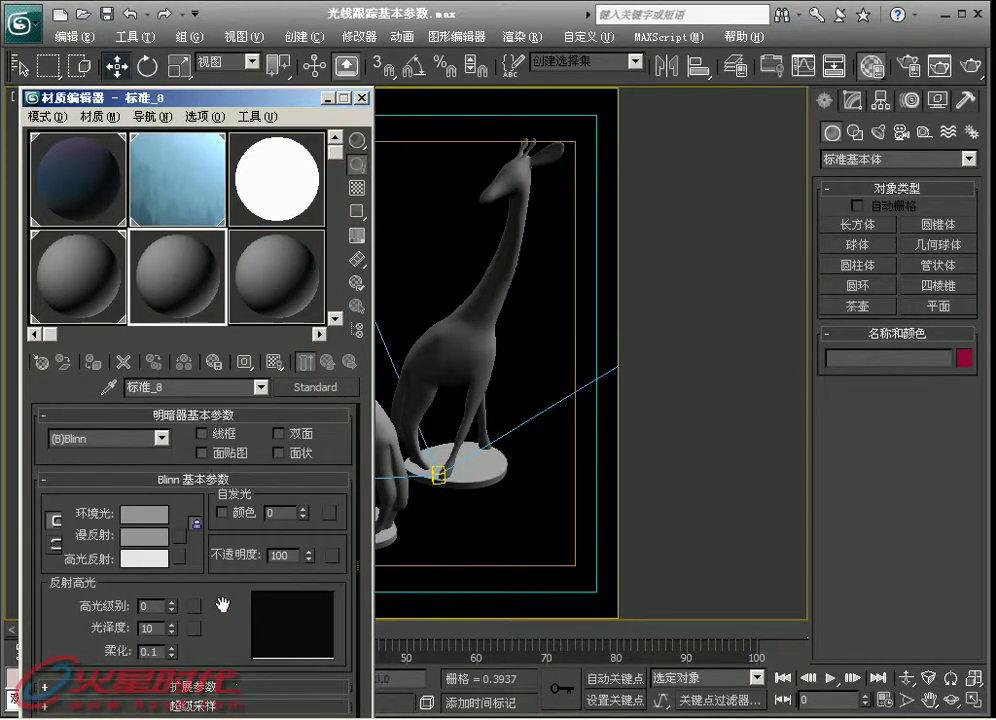
left_click_drag(222, 605, 222, 524)
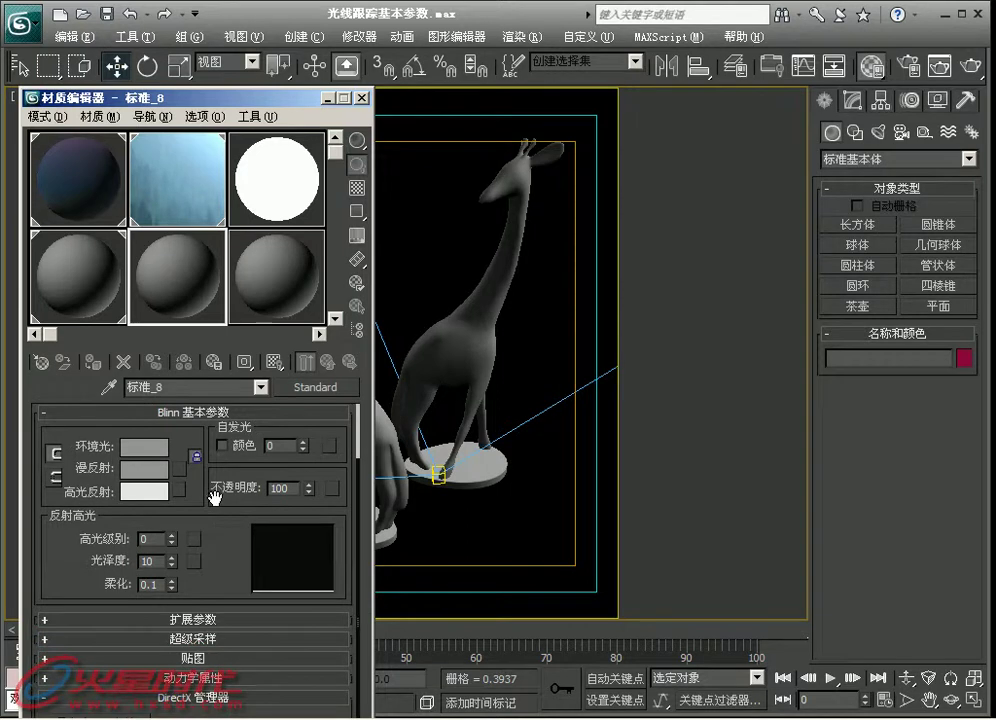
double_click(278, 489)
type("50")
key("Return")
left_click(357, 187)
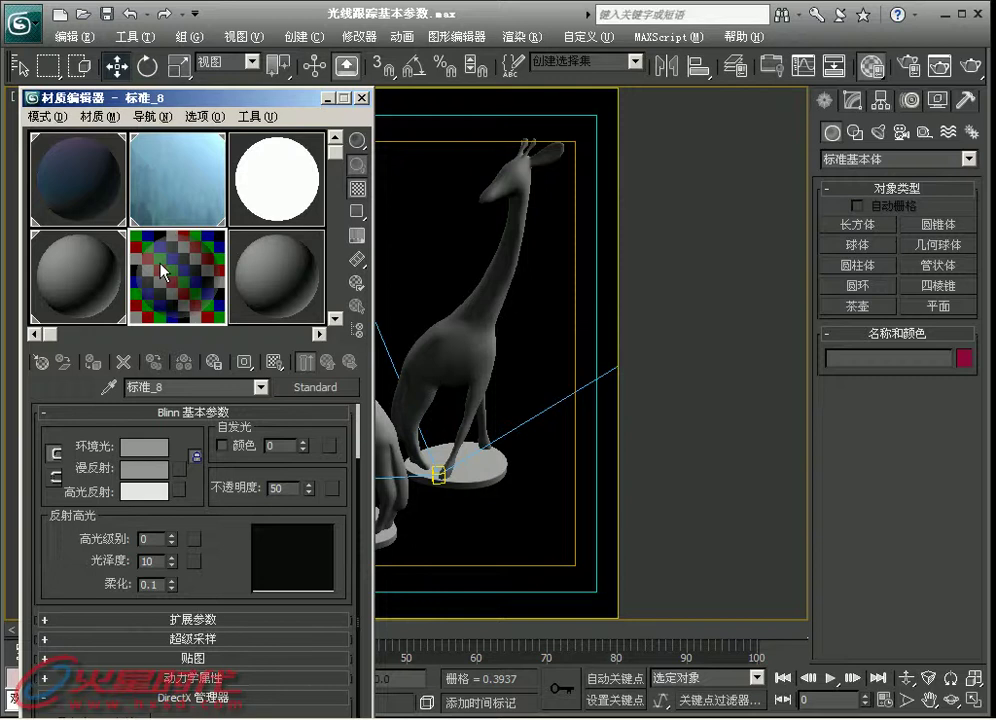
left_click(83, 284)
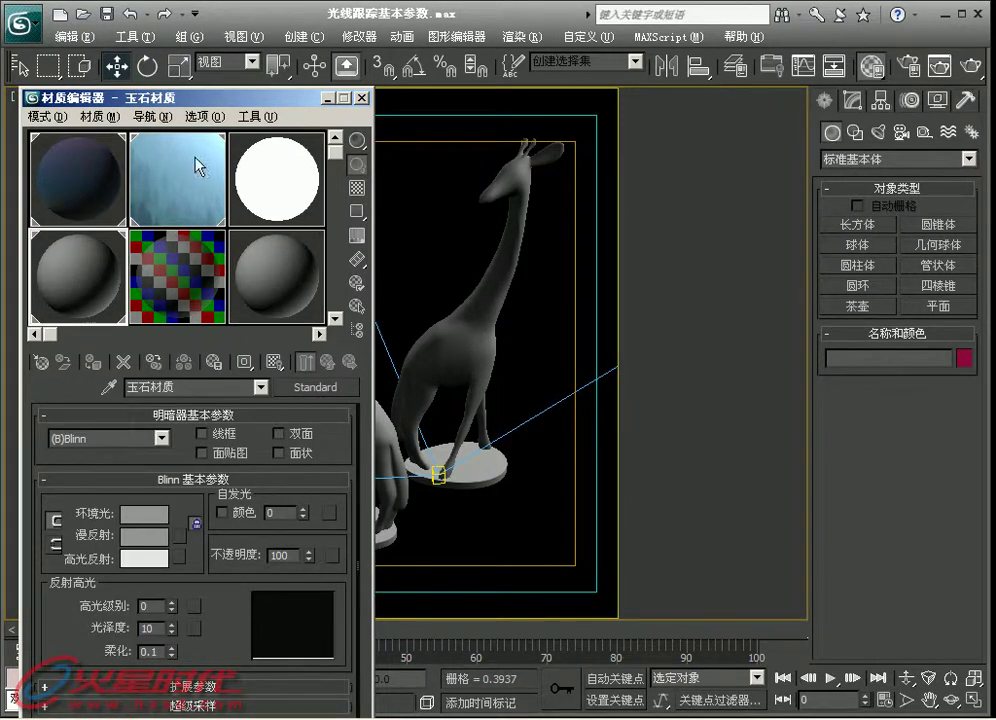
Set the jade material's diffuse colour to red (R200 G81 B81), revealing the giraffes
left_click_drag(196, 97, 256, 98)
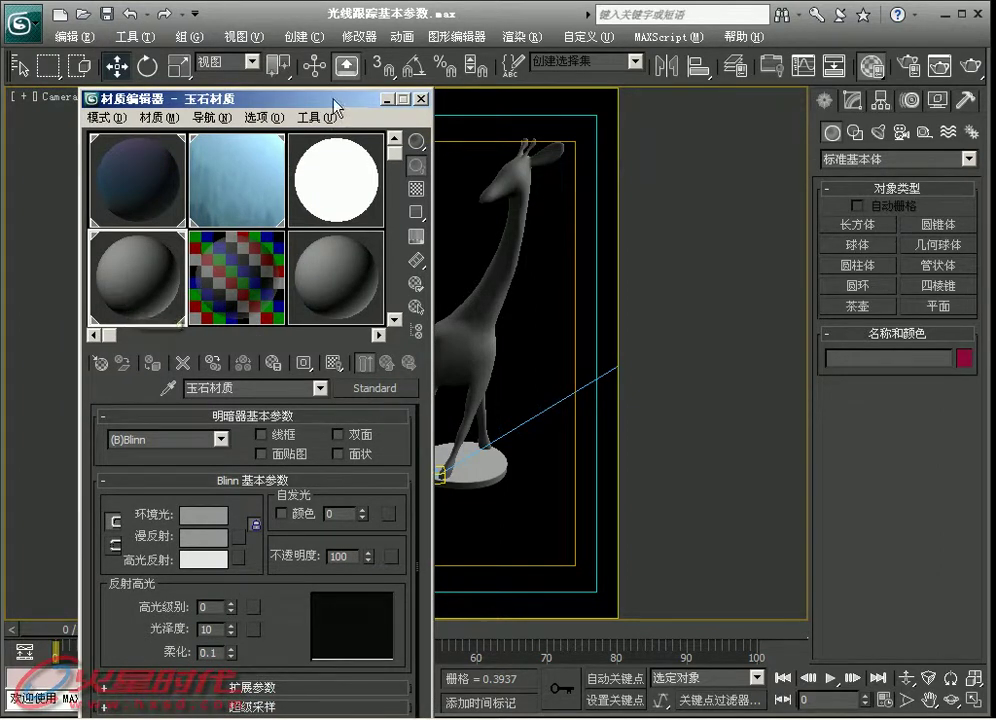
left_click_drag(300, 98, 207, 98)
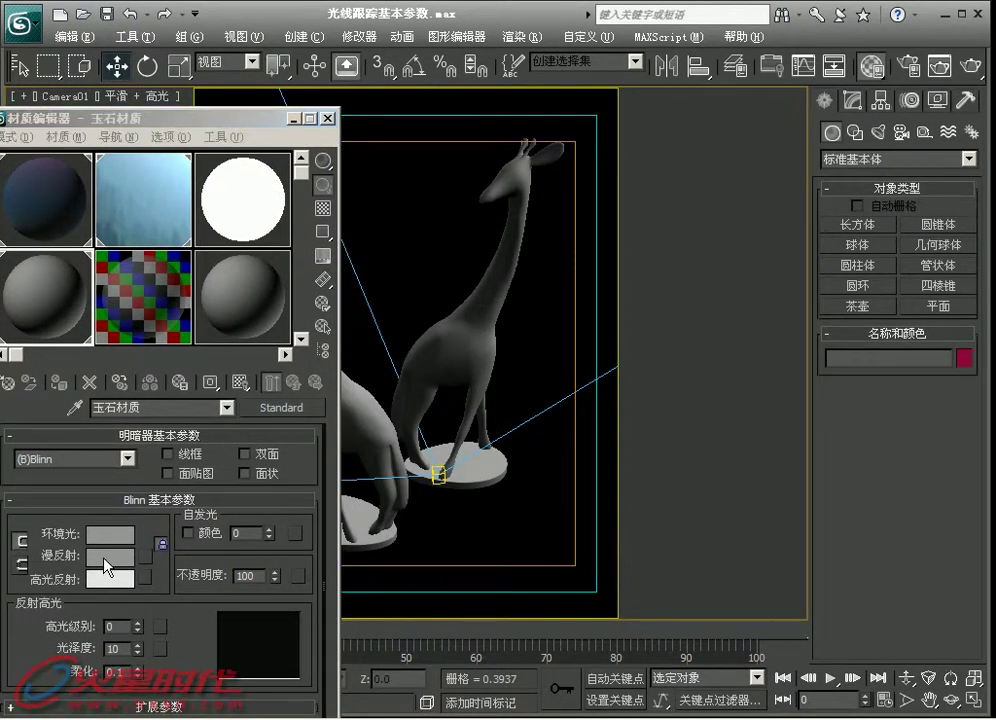
left_click(110, 556)
left_click_drag(329, 538, 349, 548)
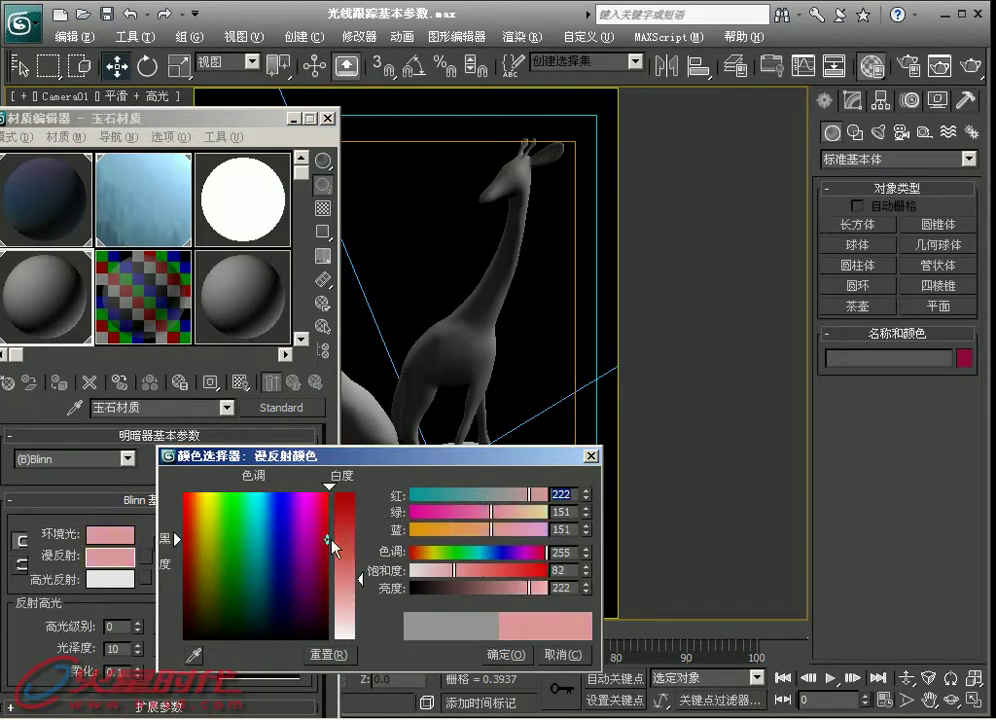
left_click(505, 655)
Change the 玉石材质 material type from Standard to Raytrace (光线跟踪)
left_click(295, 410)
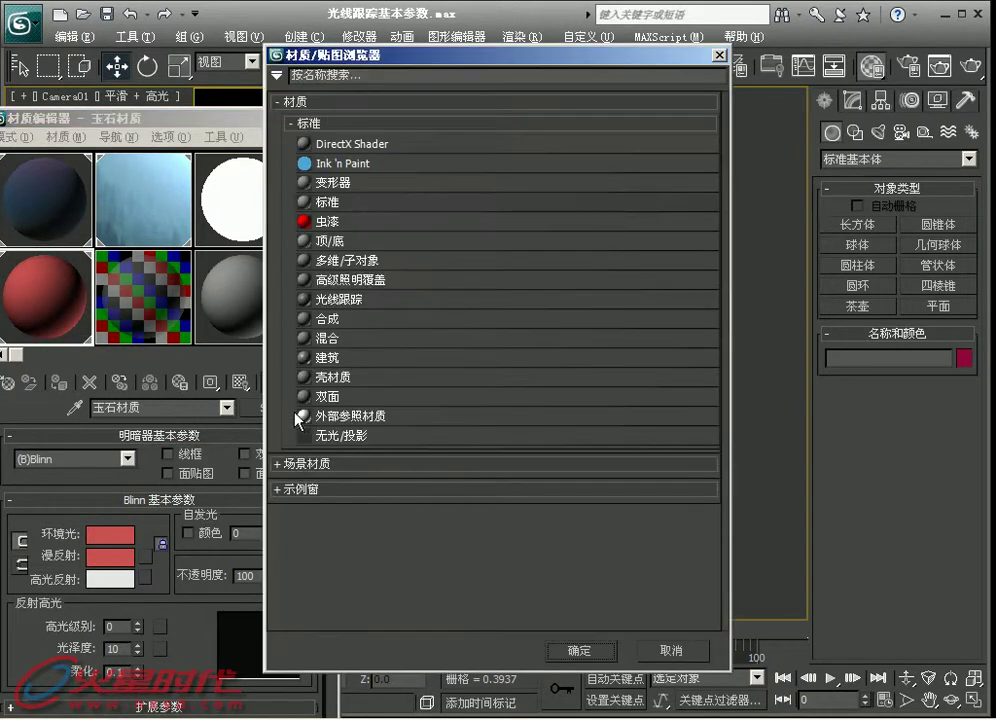
double_click(351, 300)
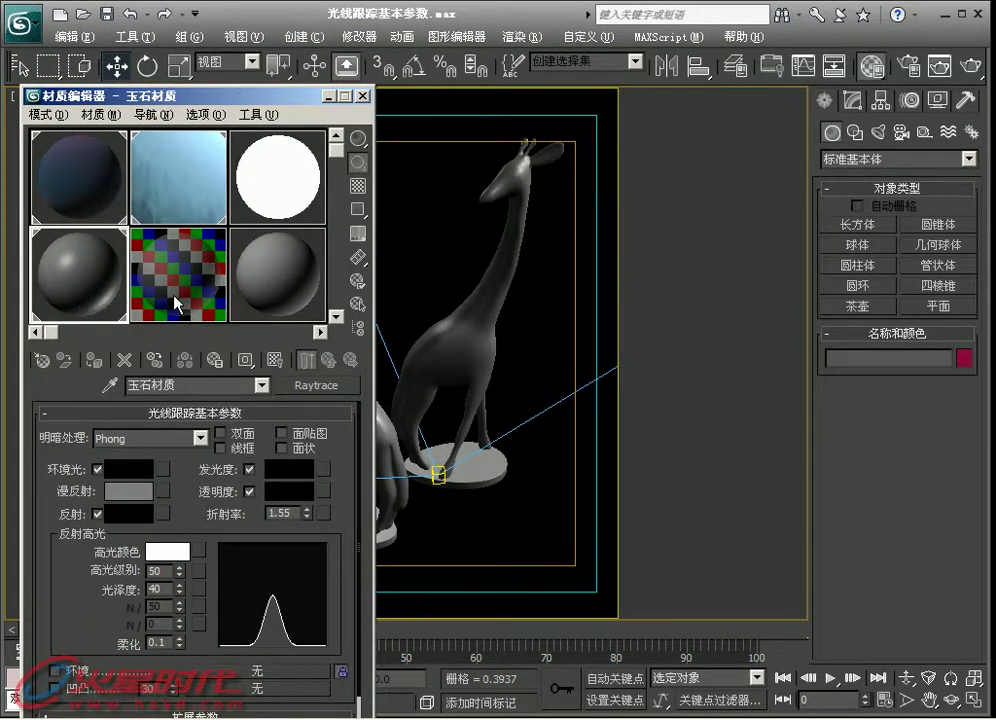
left_click(183, 300)
left_click(108, 303)
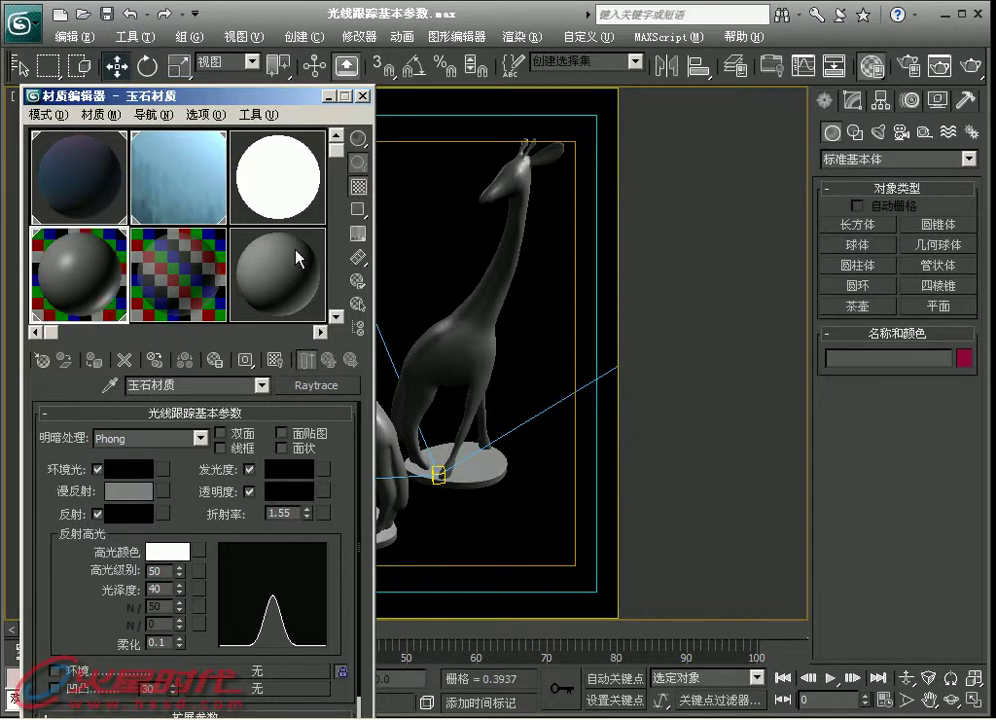
Review the Raytrace basic parameters, extended parameters and raytracer controls rollouts
left_click_drag(130, 97, 127, 58)
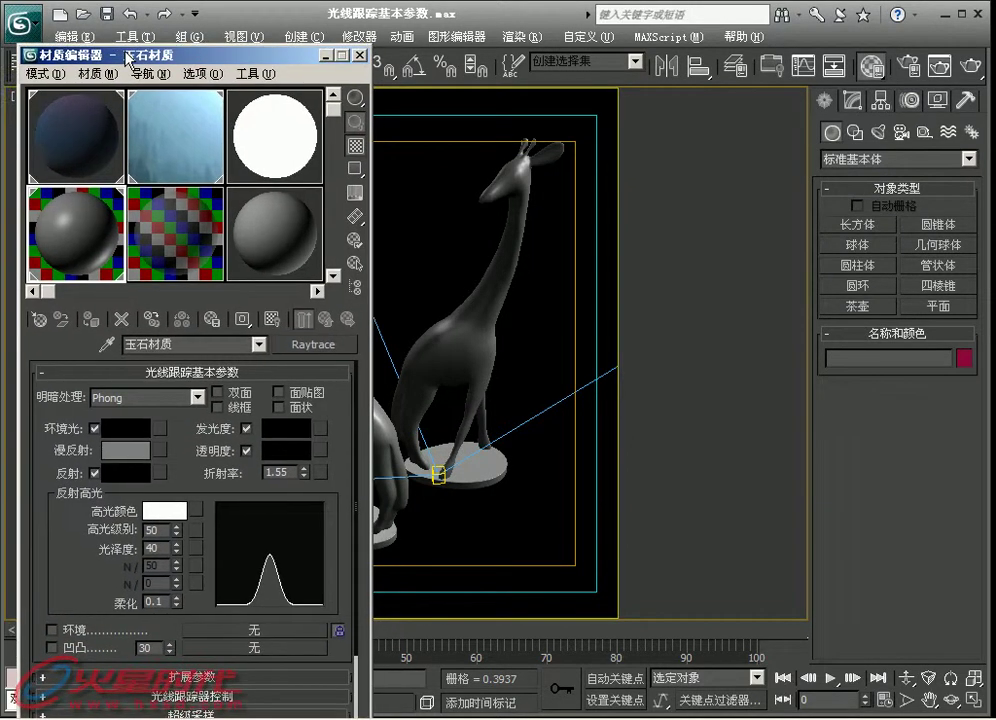
left_click(161, 372)
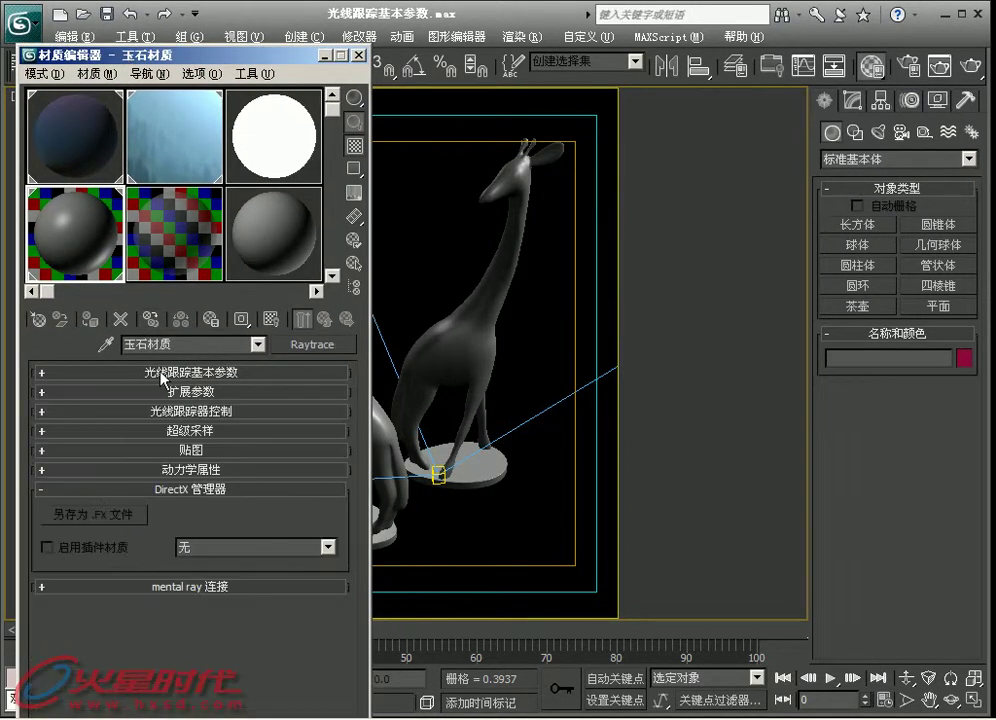
left_click(161, 376)
scroll(157, 500, "down", 2)
left_click(193, 614)
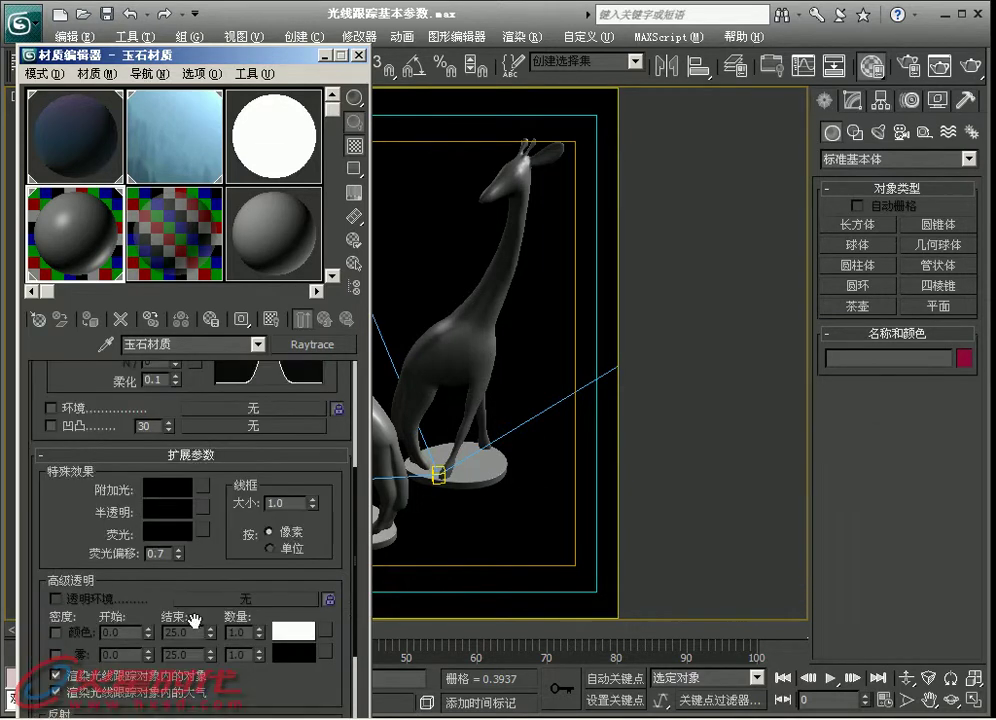
scroll(193, 619, "down", 3)
left_click(206, 645)
scroll(220, 600, "up", 5)
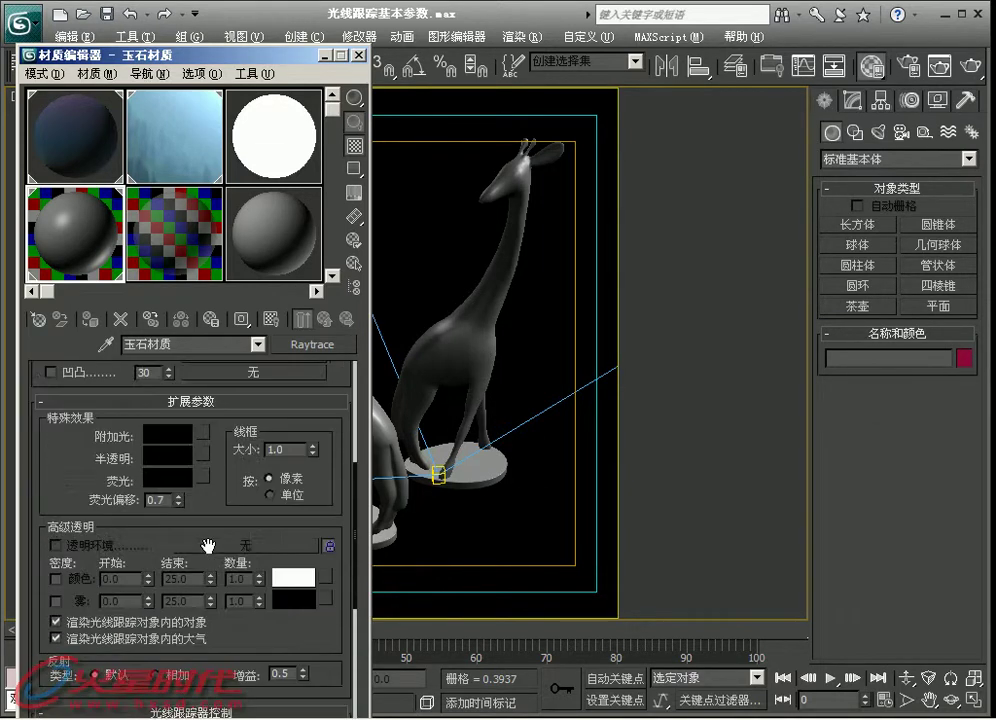
scroll(207, 545, "up", 3)
scroll(205, 518, "up", 2)
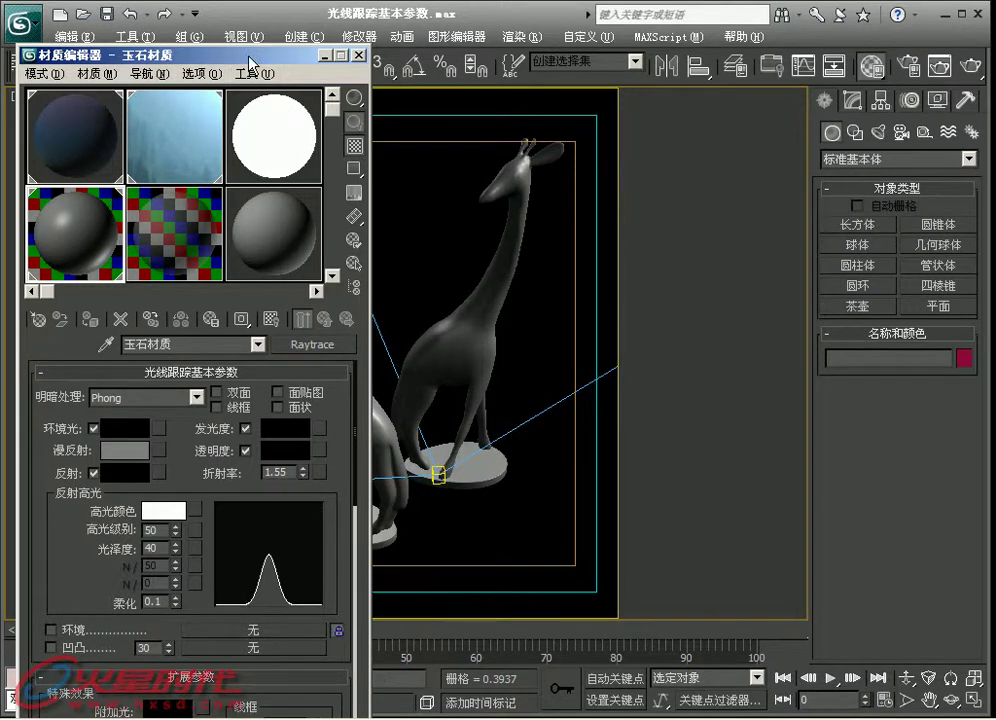
left_click_drag(249, 58, 254, 88)
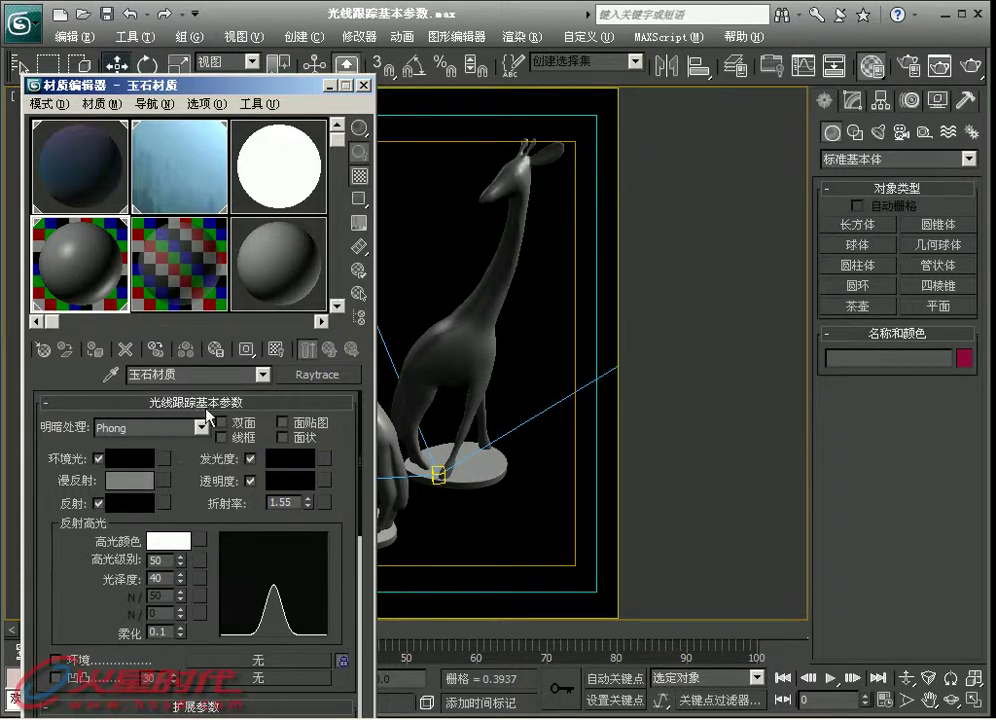
left_click(157, 285)
left_click(93, 281)
left_click(205, 428)
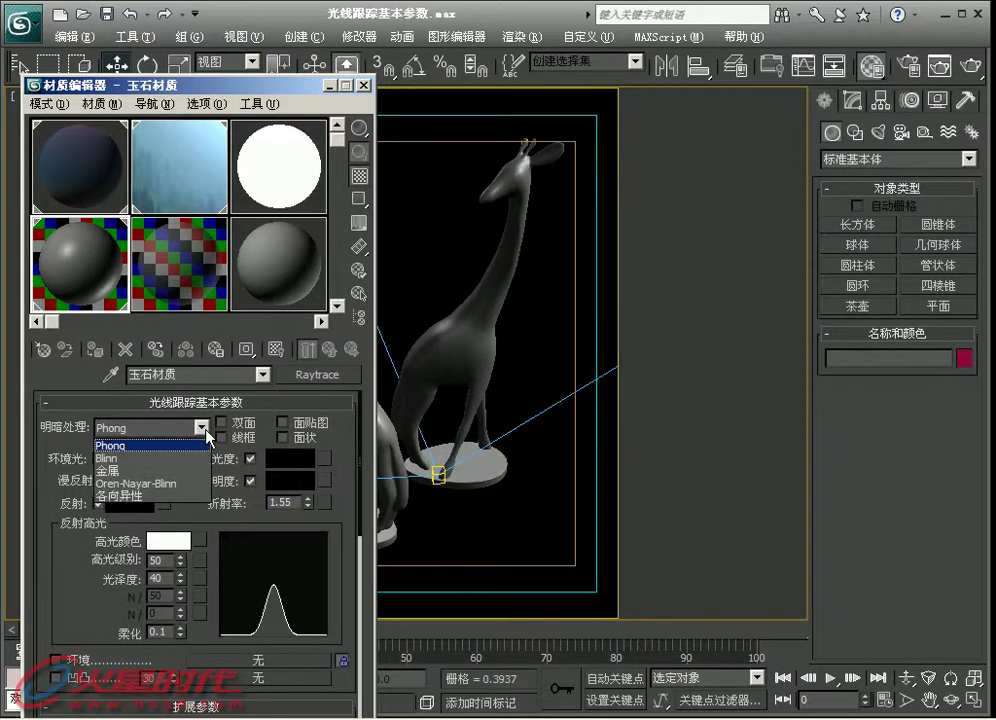
left_click(178, 267)
left_click(178, 267)
scroll(188, 416, "up", 3)
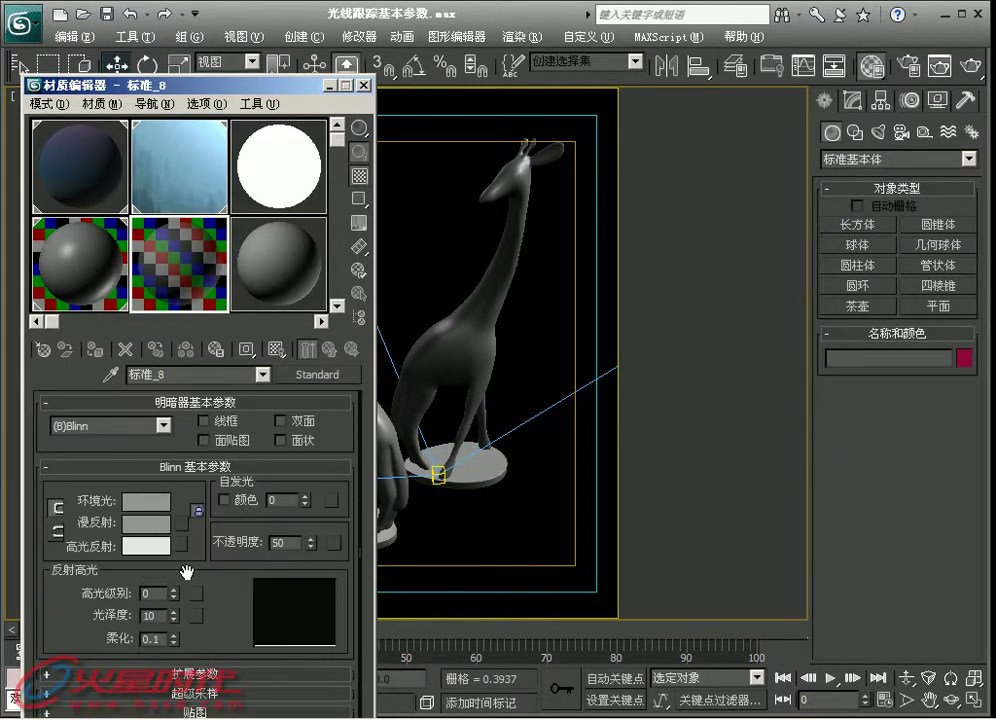
left_click(163, 425)
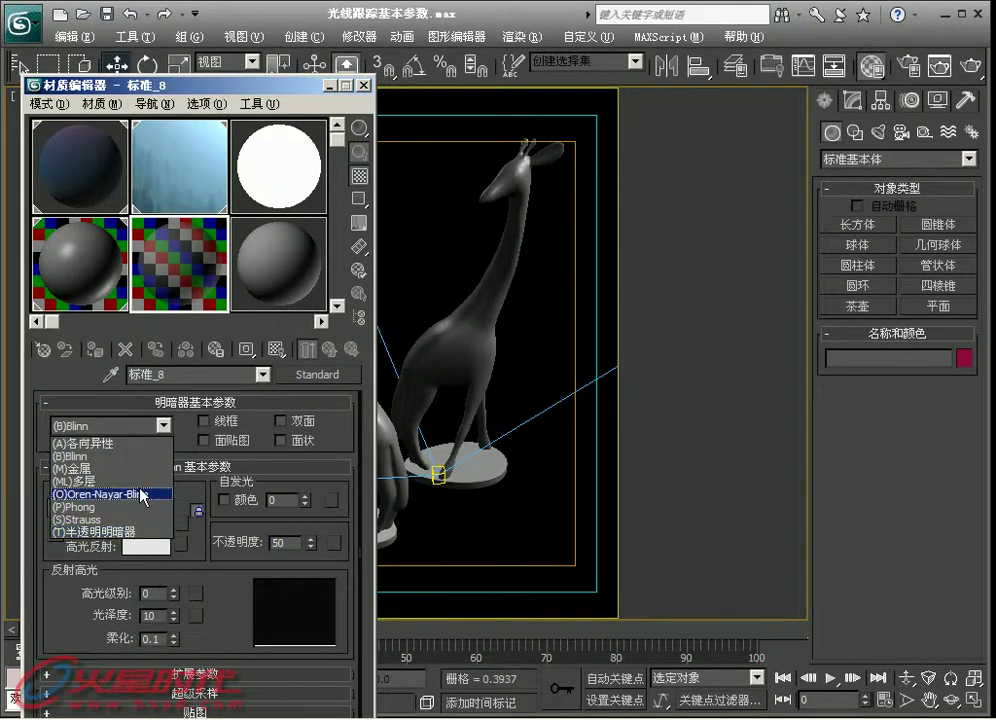
left_click(92, 268)
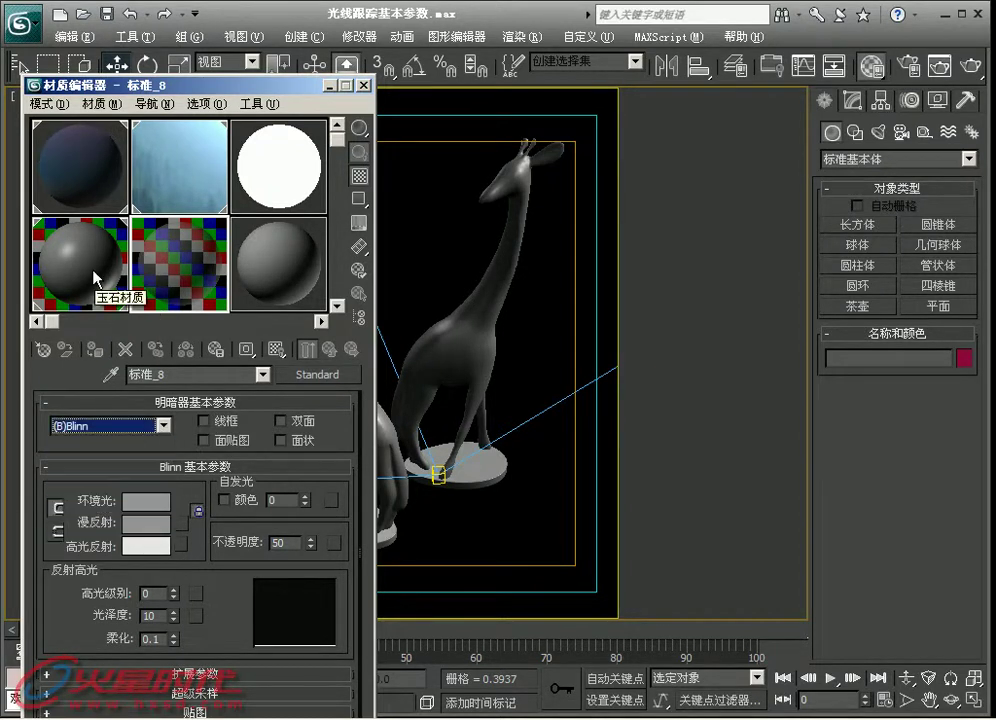
left_click(92, 268)
left_click(165, 428)
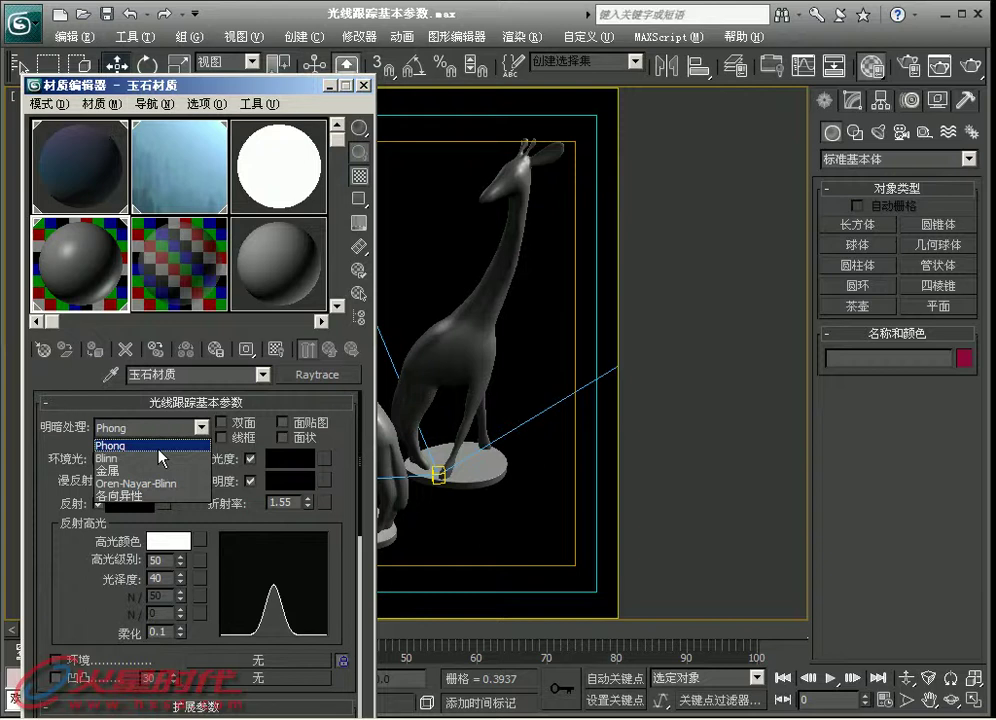
Raise specular level to 94 and glossiness to 51, then try Blinn, 金属 and Oren-Nayar-Blinn shading
left_click(150, 445)
mouse_move(181, 560)
left_mouse_down()
mouse_move(183, 515)
mouse_move(181, 560)
left_mouse_up()
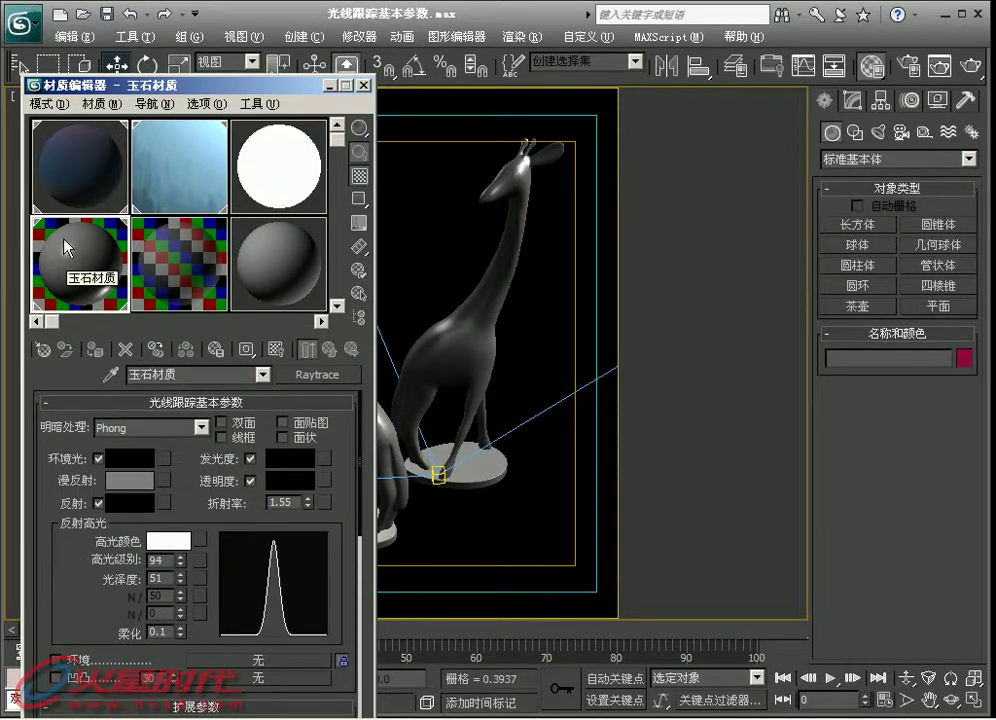
left_click(150, 427)
left_click(145, 457)
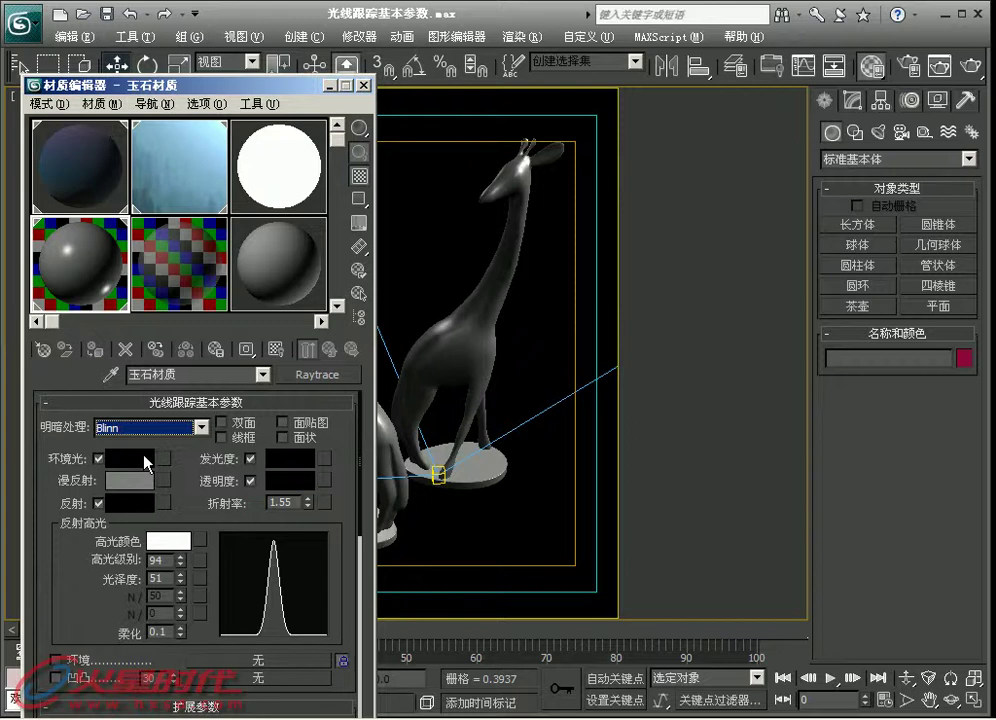
left_click(150, 427)
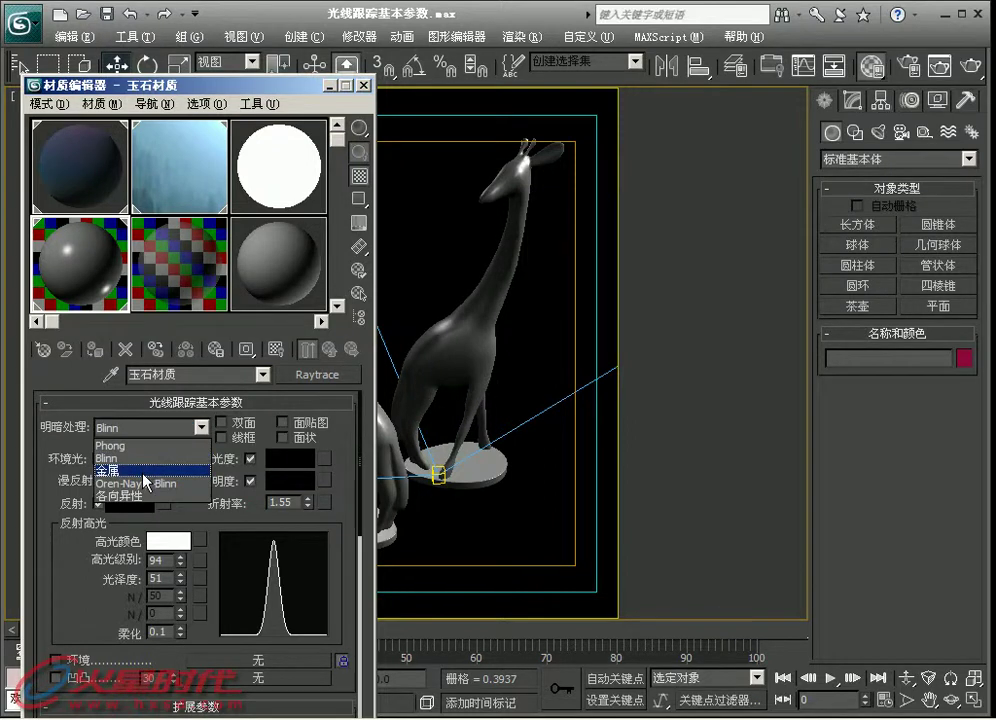
left_click(144, 471)
left_click(150, 427)
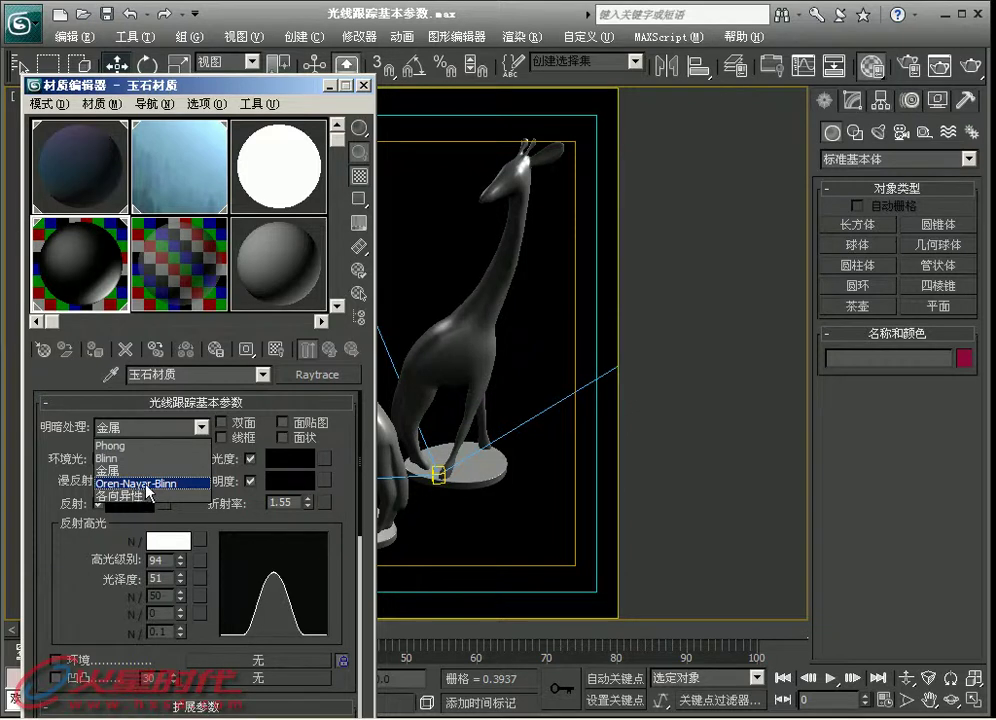
left_click(148, 484)
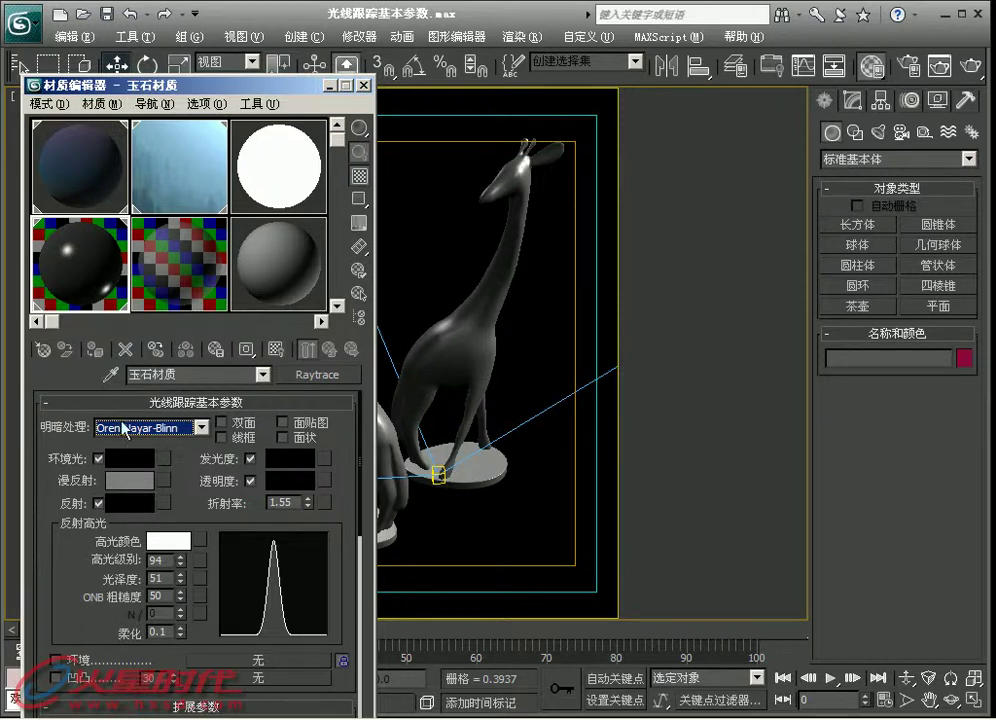
Set the jade shading to Anisotropic (各向异性) and inspect 标准_8's shader list
left_click(122, 427)
left_click(125, 495)
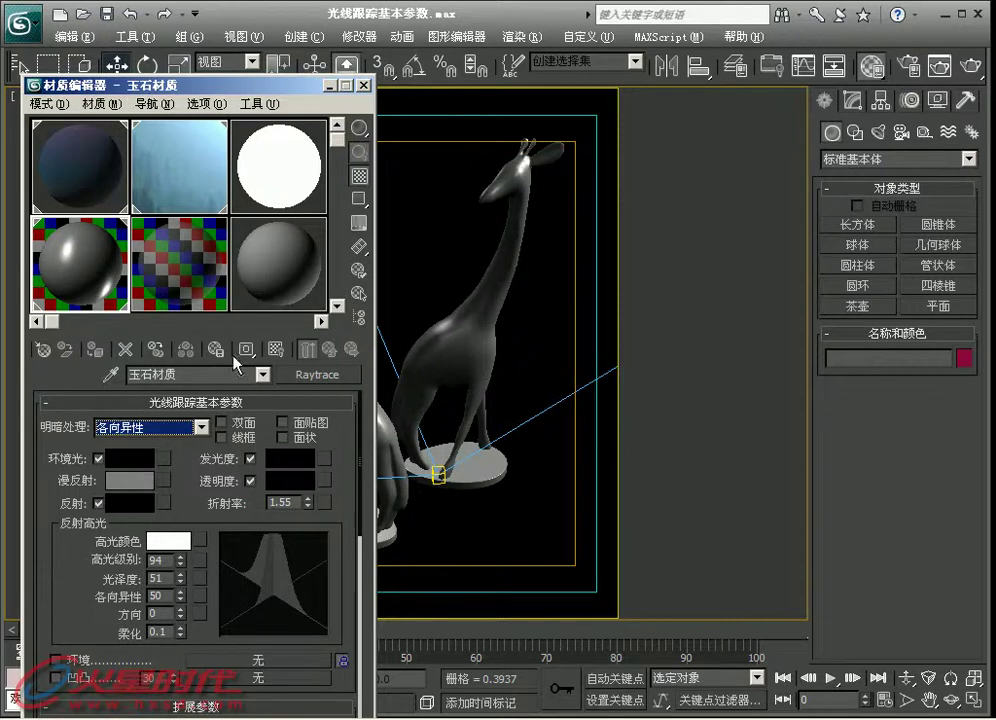
left_click(183, 282)
left_click(163, 425)
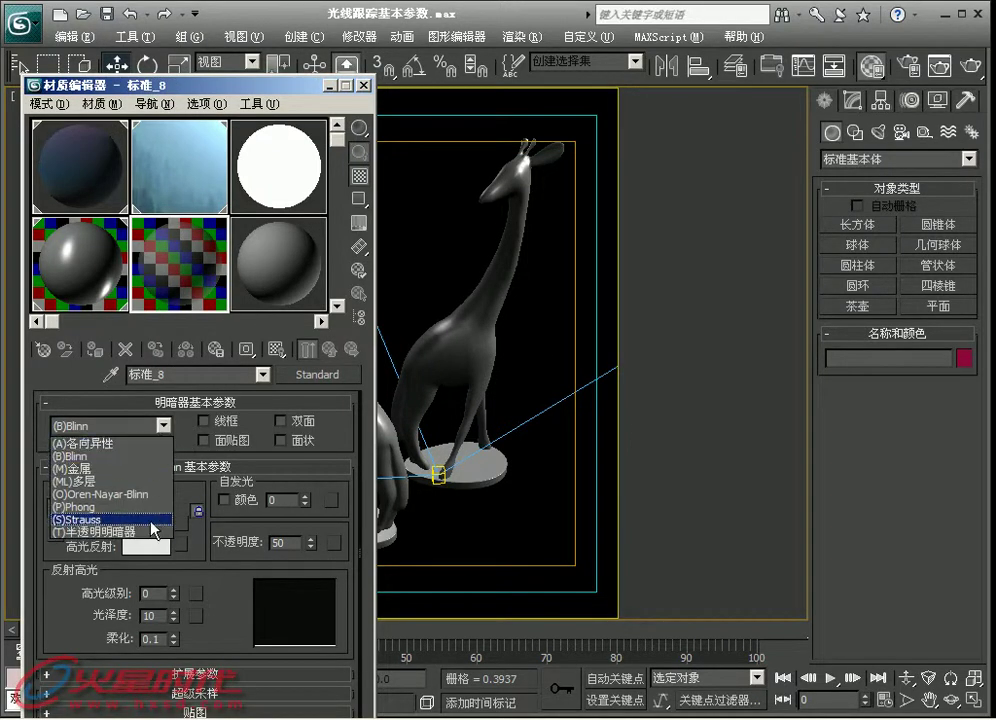
Replace the jade material's Luminosity colour with Self-Illumination 0 and open its diffuse colour
left_click(89, 278)
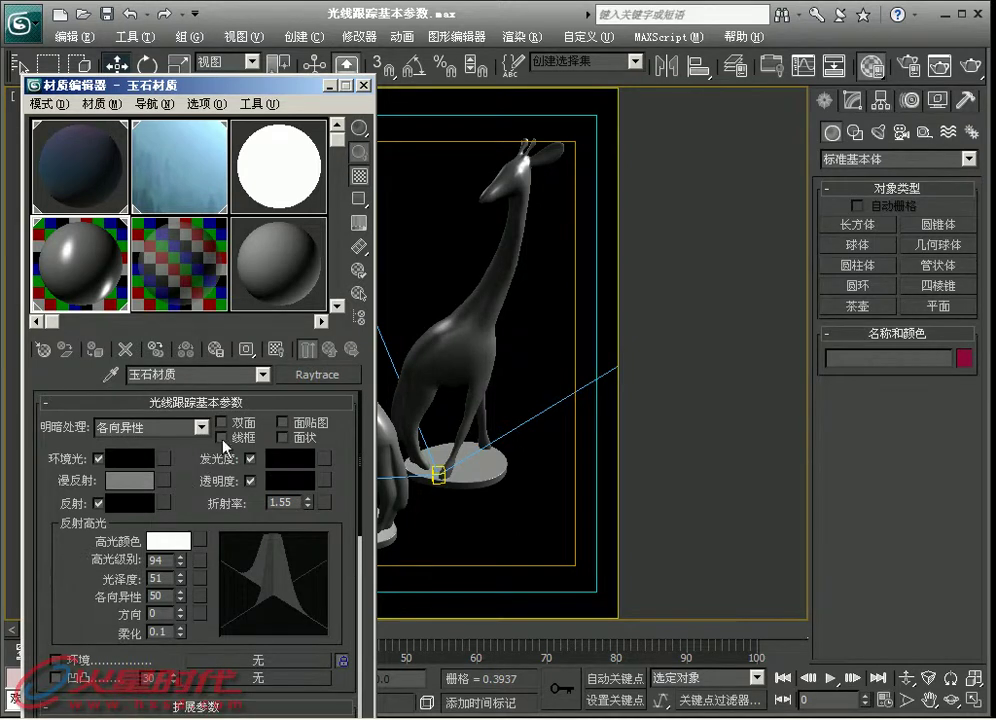
left_click(173, 286)
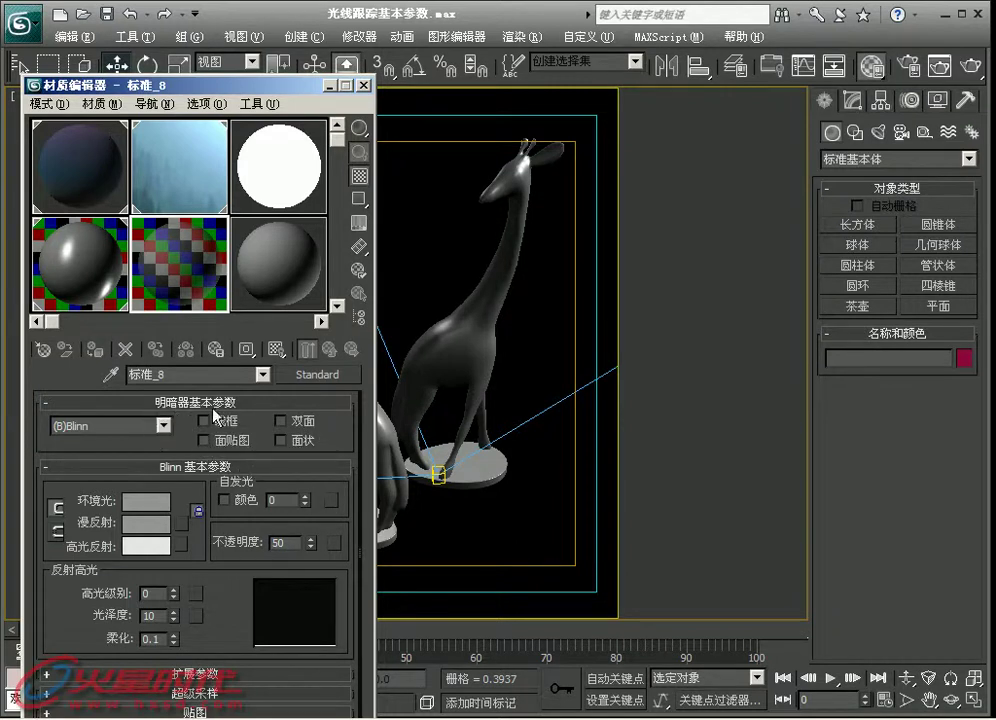
left_click(85, 277)
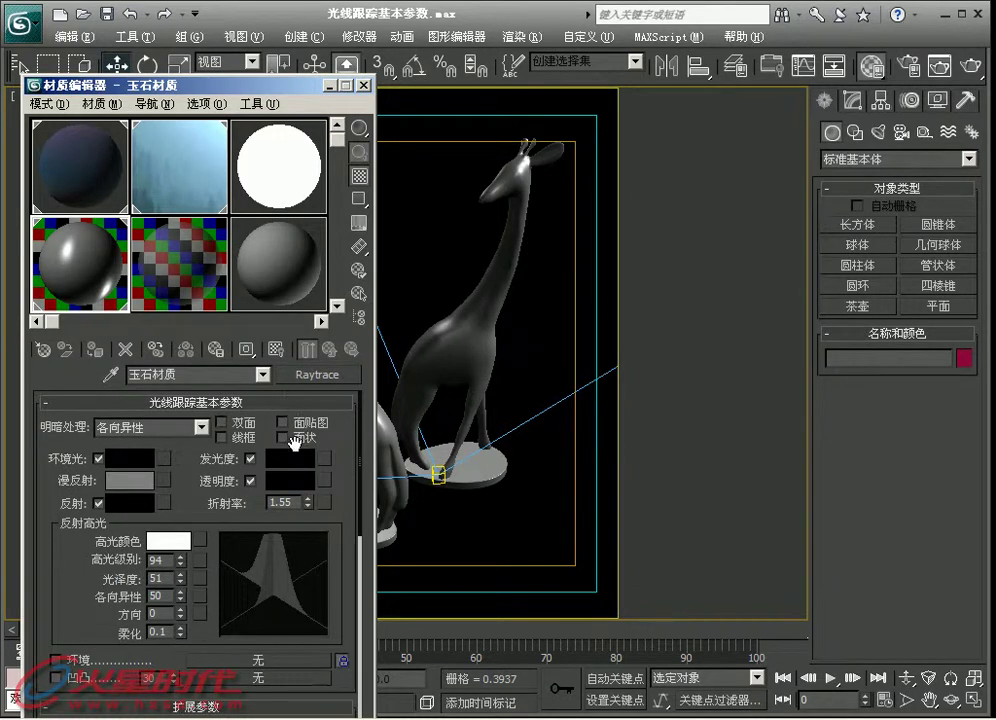
scroll(205, 430, "down", 1)
scroll(202, 427, "down", 1)
left_click(200, 422)
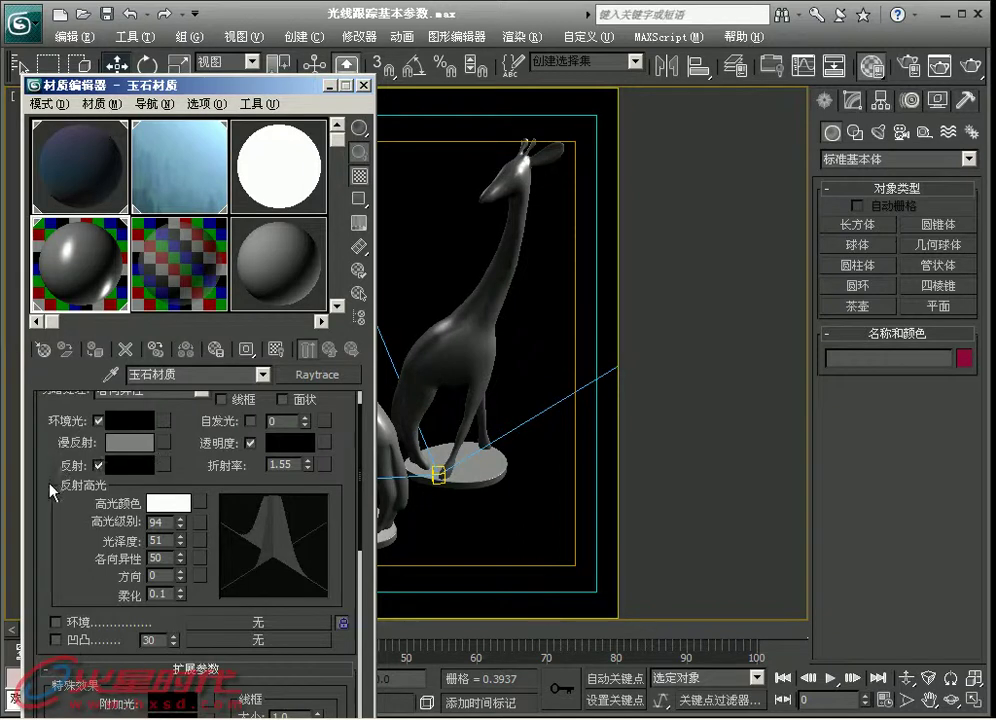
left_click_drag(33, 475, 33, 488)
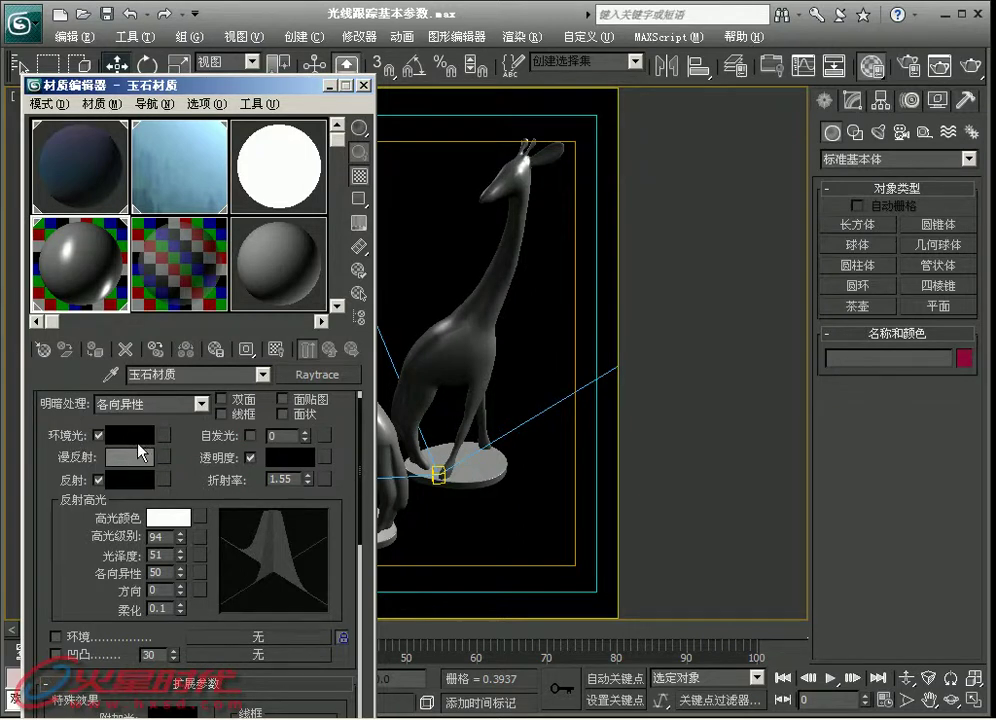
left_click(132, 455)
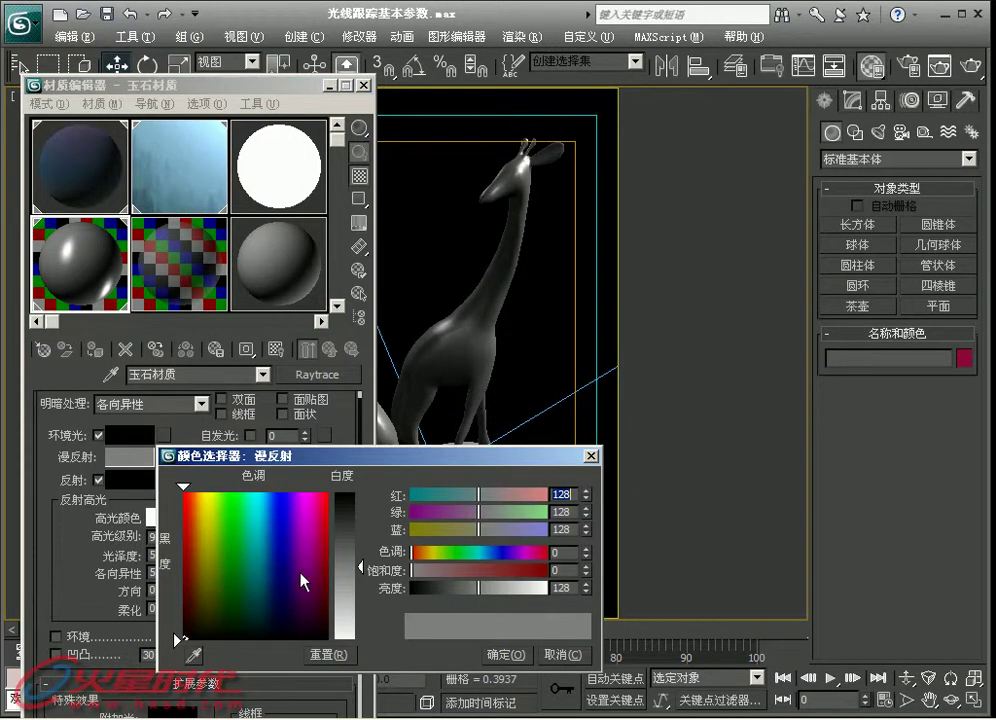
Set the jade material's diffuse colour to red
left_click_drag(303, 580, 387, 544)
left_click(505, 655)
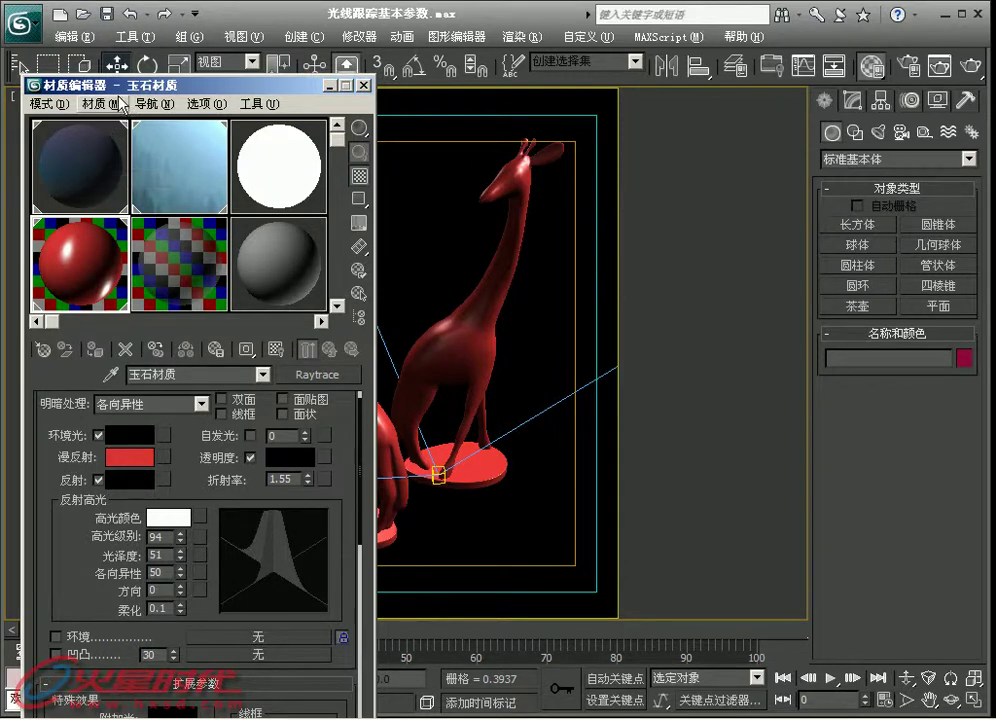
left_click_drag(95, 85, 105, 63)
left_click_drag(64, 493, 63, 522)
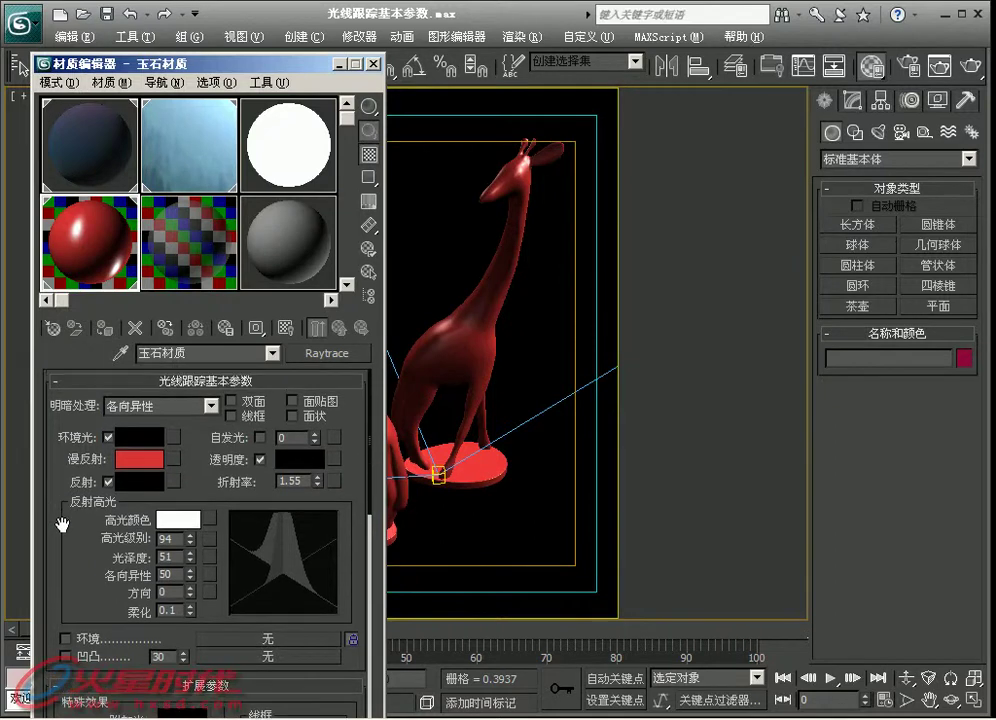
Set 标准_8's opacity back to 100 and its diffuse to pure red
left_click(178, 262)
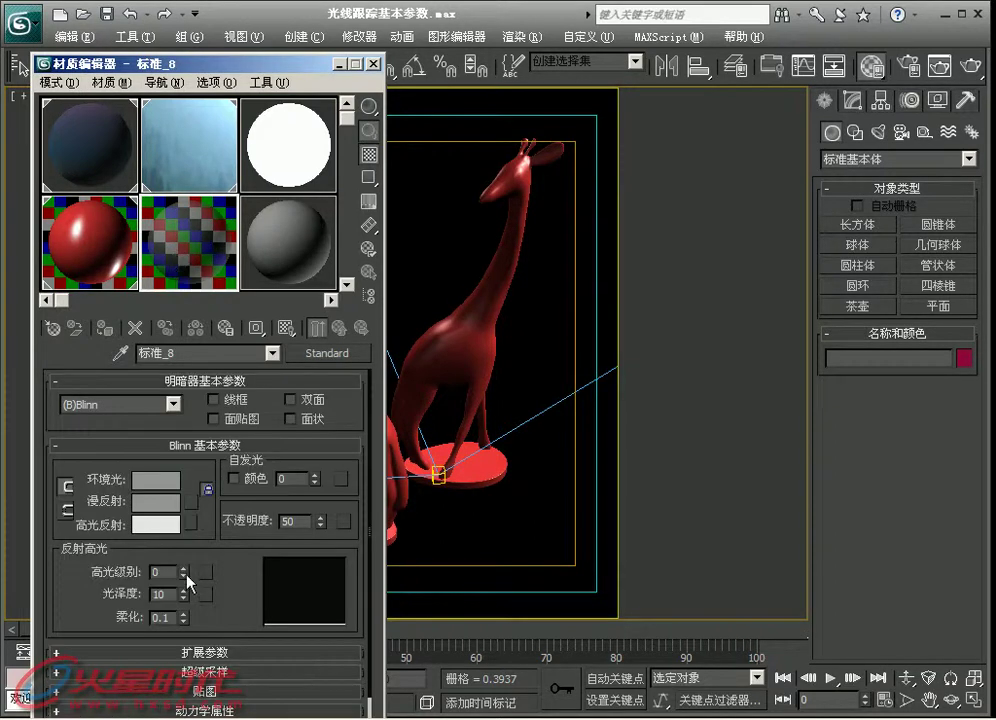
scroll(205, 560, "down", 2)
scroll(233, 582, "down", 3)
scroll(250, 463, "up", 4)
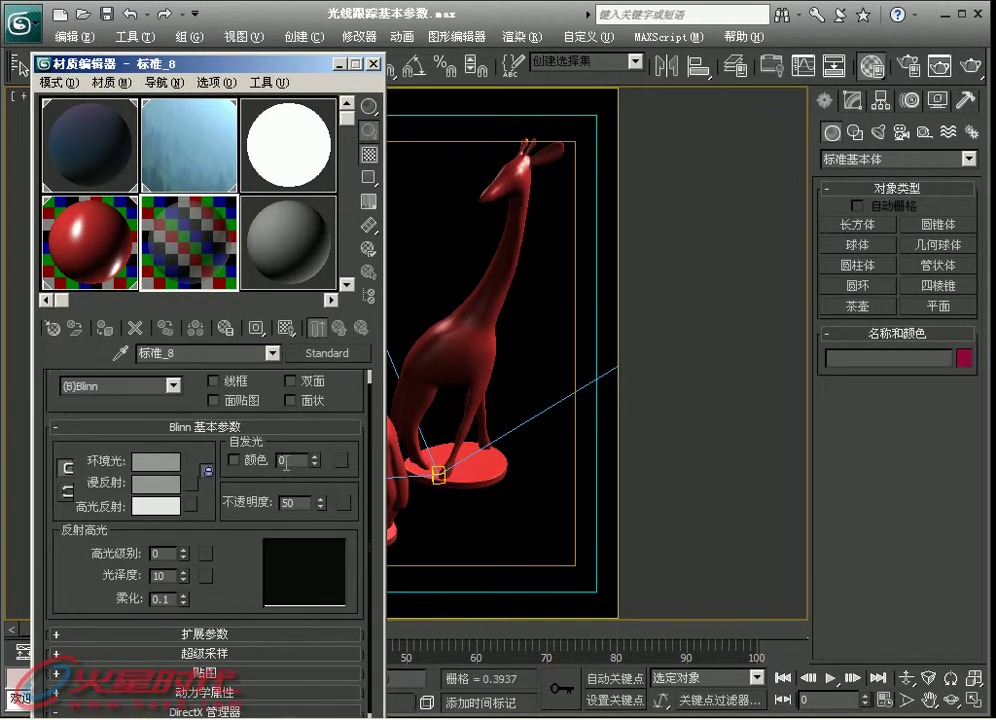
left_click_drag(318, 503, 318, 495)
left_click(160, 484)
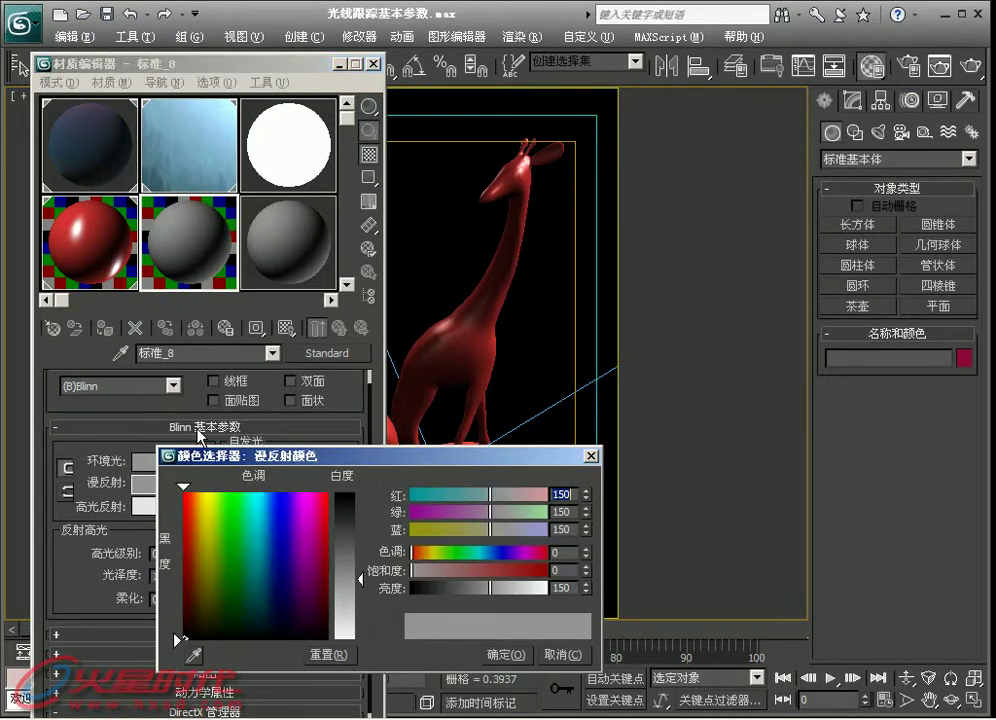
left_click_drag(289, 569, 186, 497)
left_click_drag(344, 497, 344, 492)
left_click(505, 655)
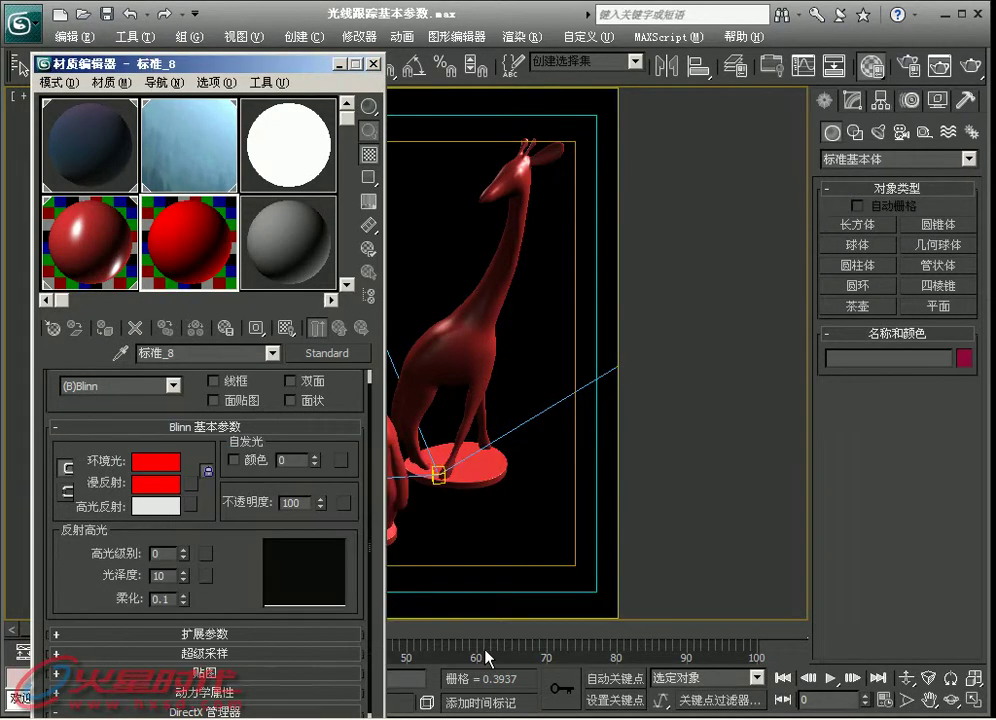
Assign a Raytrace map to 标准_8's Reflection map slot
right_click(220, 540)
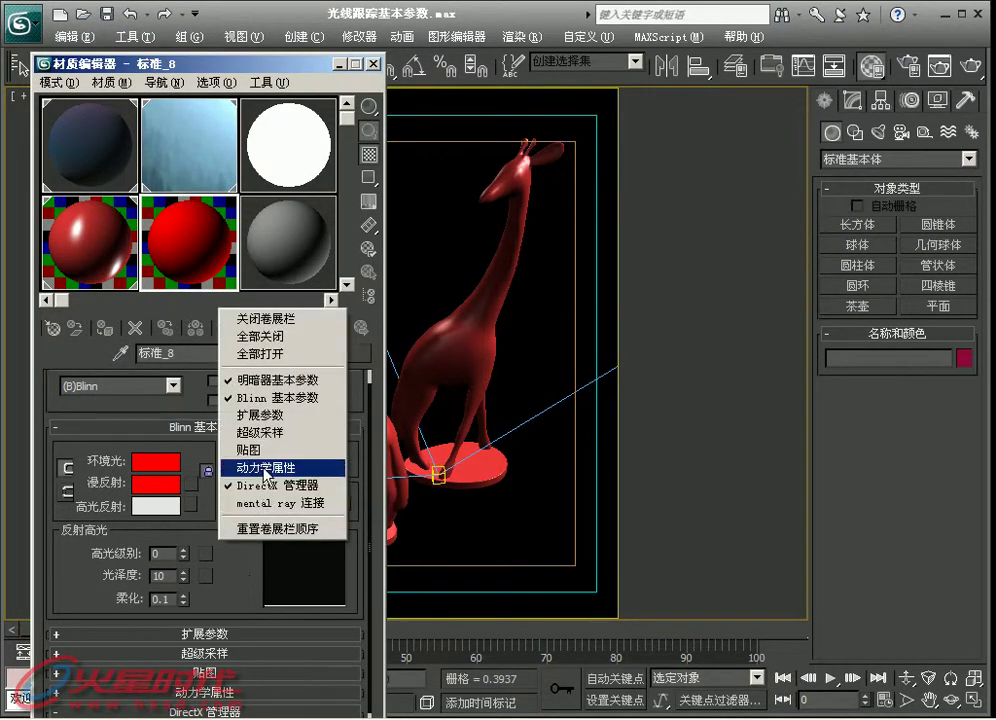
left_click(248, 450)
left_click(275, 590)
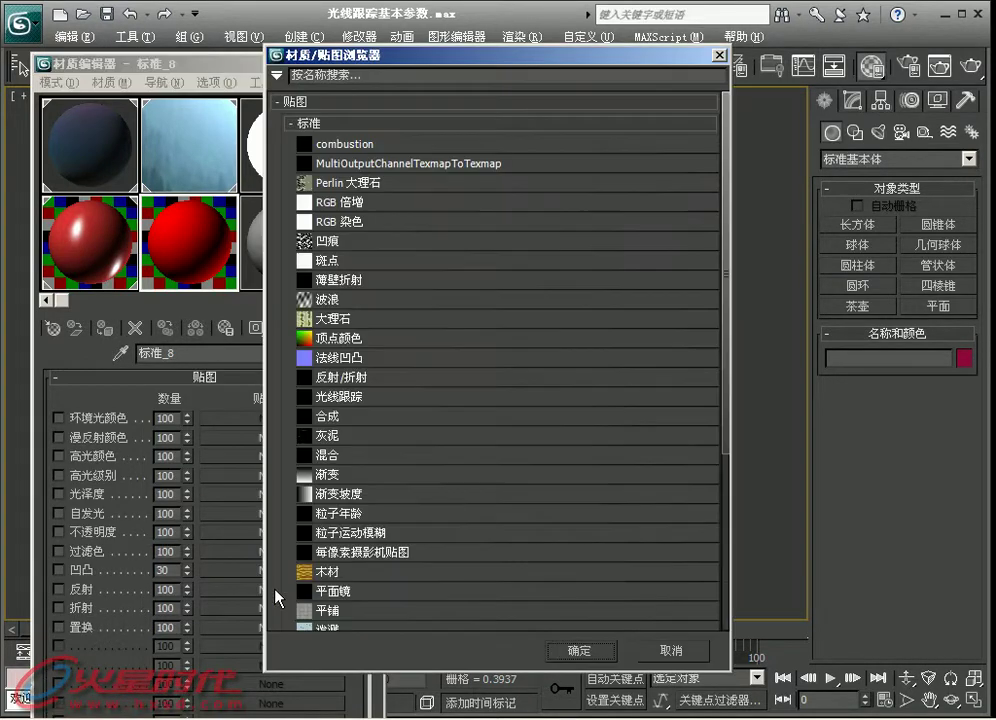
double_click(352, 396)
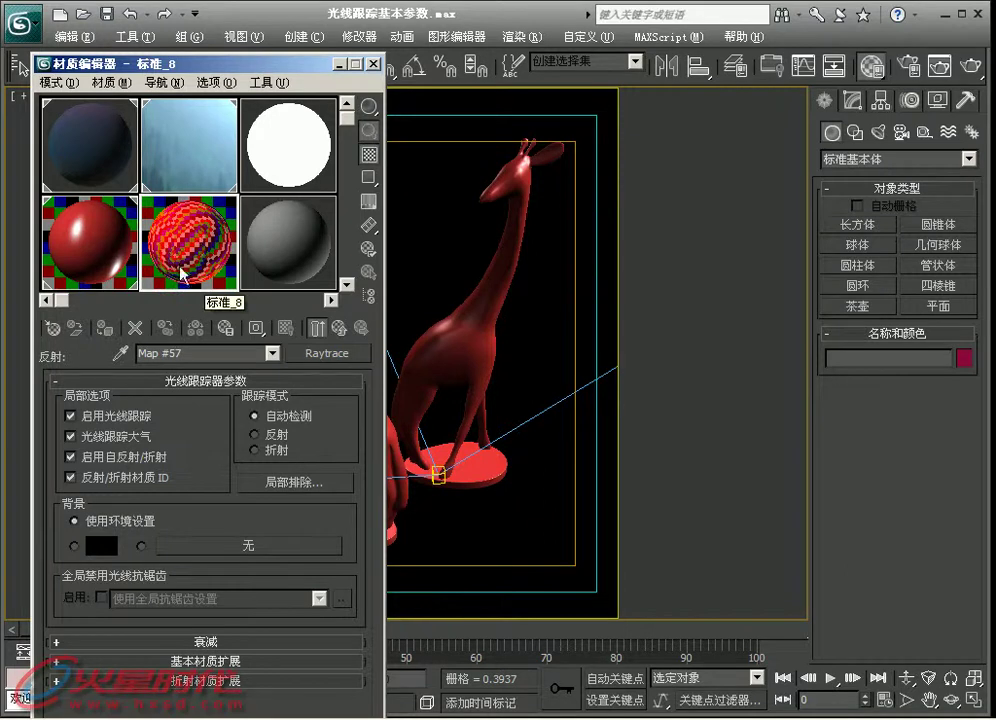
Back on the jade material, bring up its reflection colour picker
left_click(74, 260)
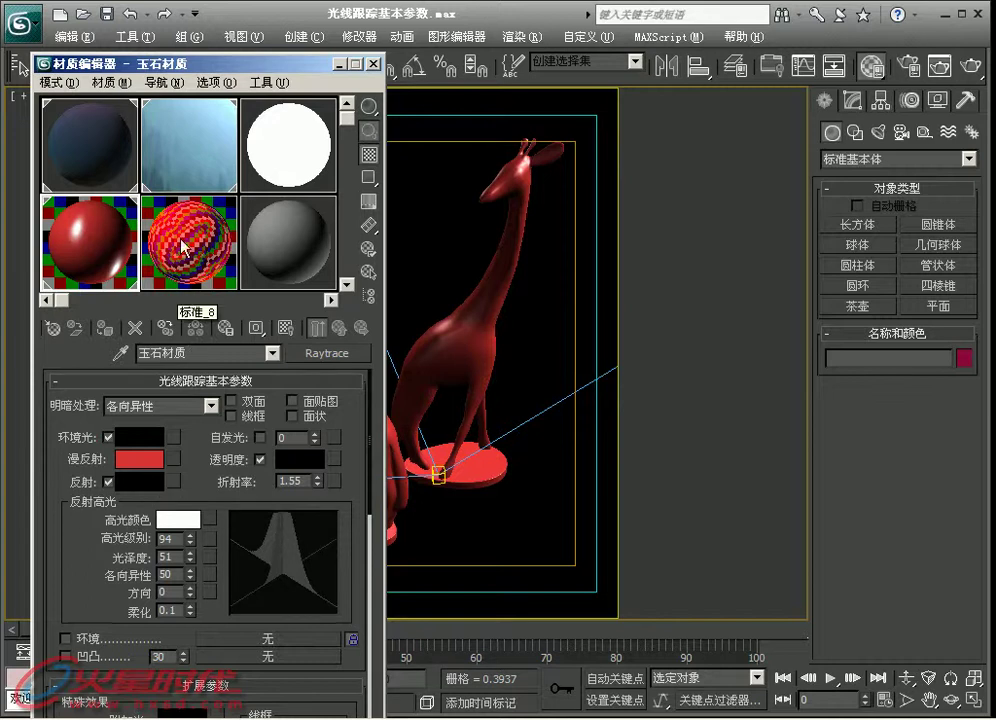
left_click(140, 482)
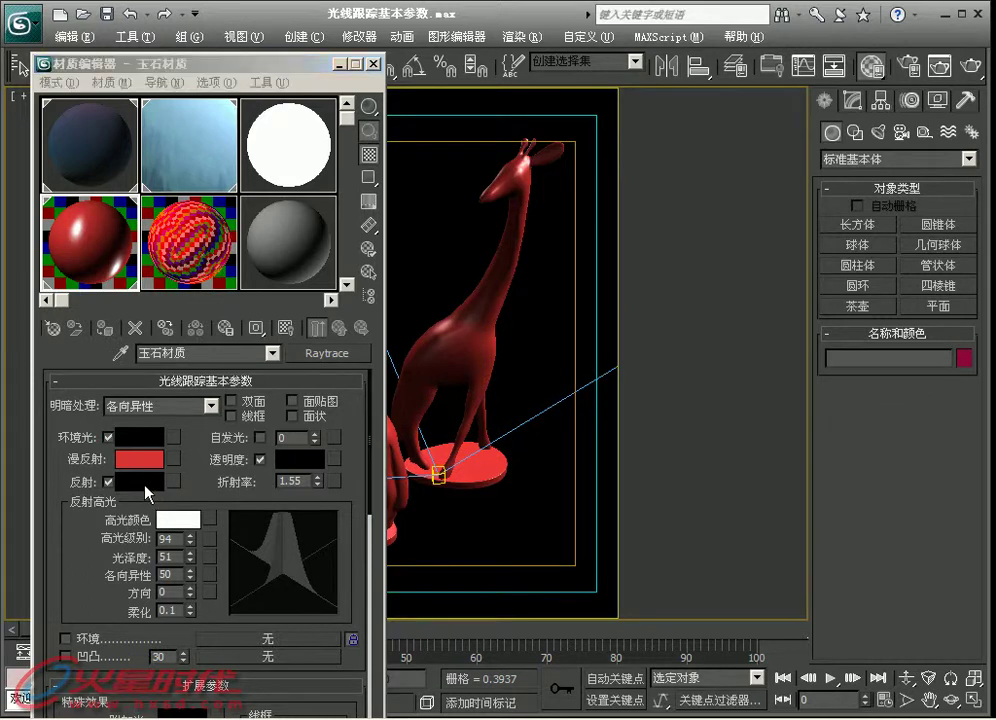
mouse_move(332, 464)
left_mouse_down()
mouse_move(517, 352)
mouse_move(560, 351)
left_mouse_up()
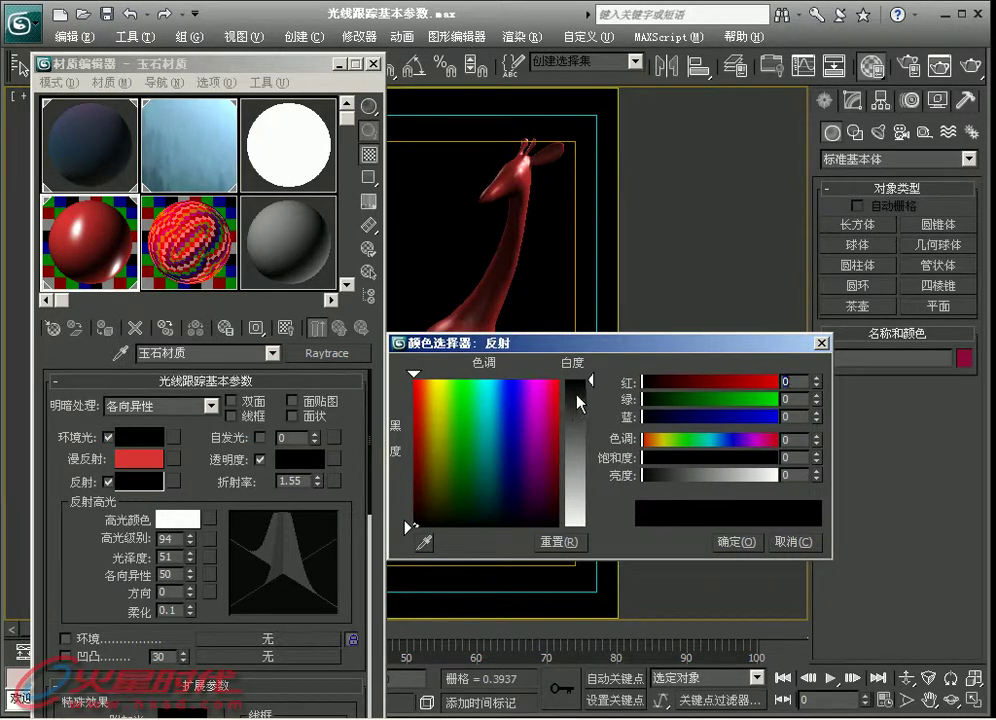
Try white, black and grey reflection, then settle on saturated blue (10, 27, 255)
left_click_drag(577, 392, 577, 527)
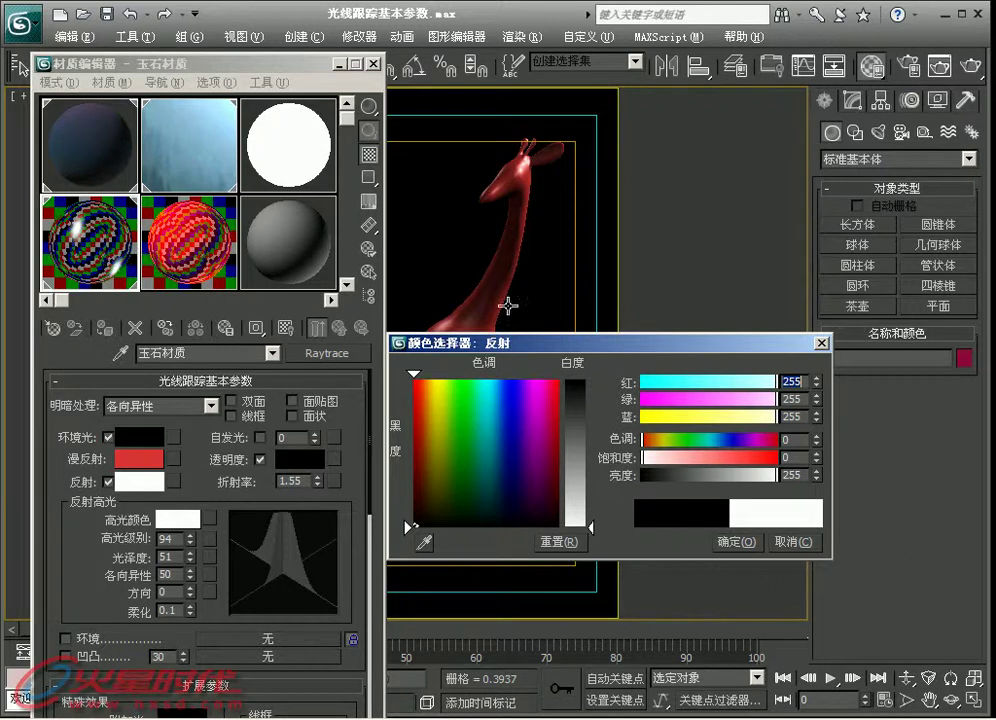
mouse_move(590, 526)
left_mouse_down()
mouse_move(594, 385)
mouse_move(577, 440)
mouse_move(577, 527)
left_mouse_up()
left_click_drag(561, 510, 561, 457)
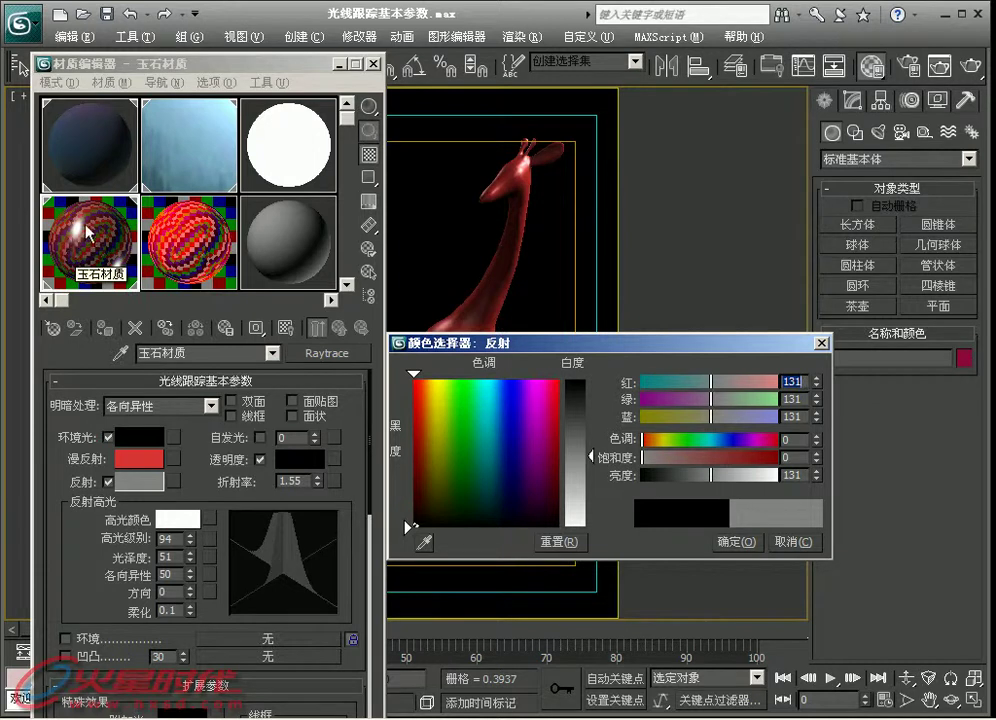
mouse_move(596, 463)
left_mouse_down()
mouse_move(592, 477)
mouse_move(590, 455)
left_mouse_up()
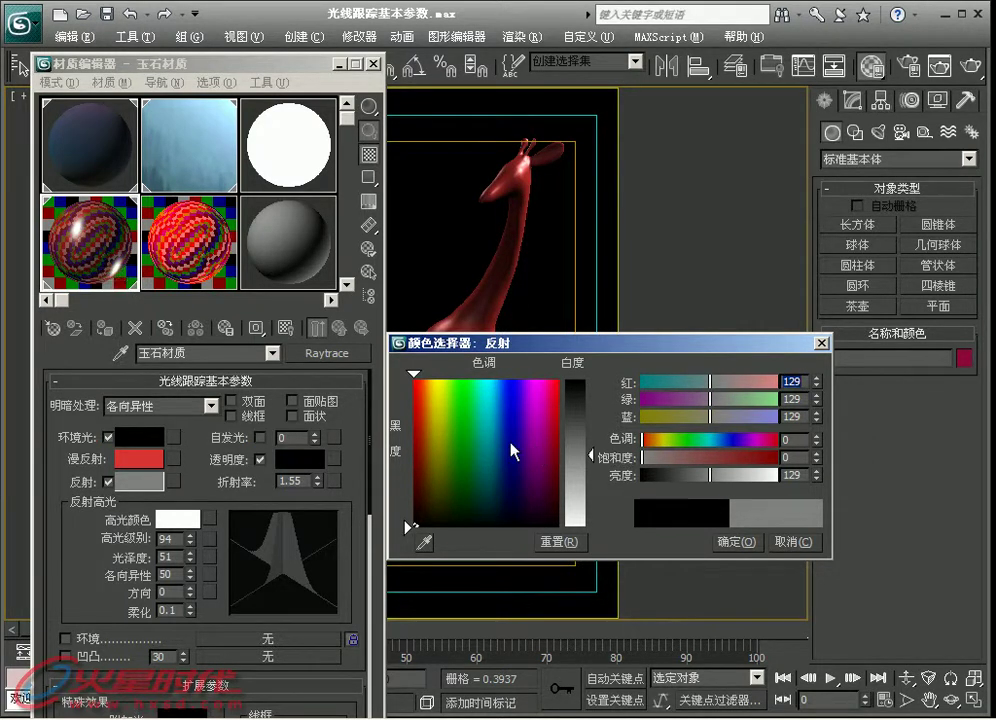
left_click(509, 380)
left_click(567, 396)
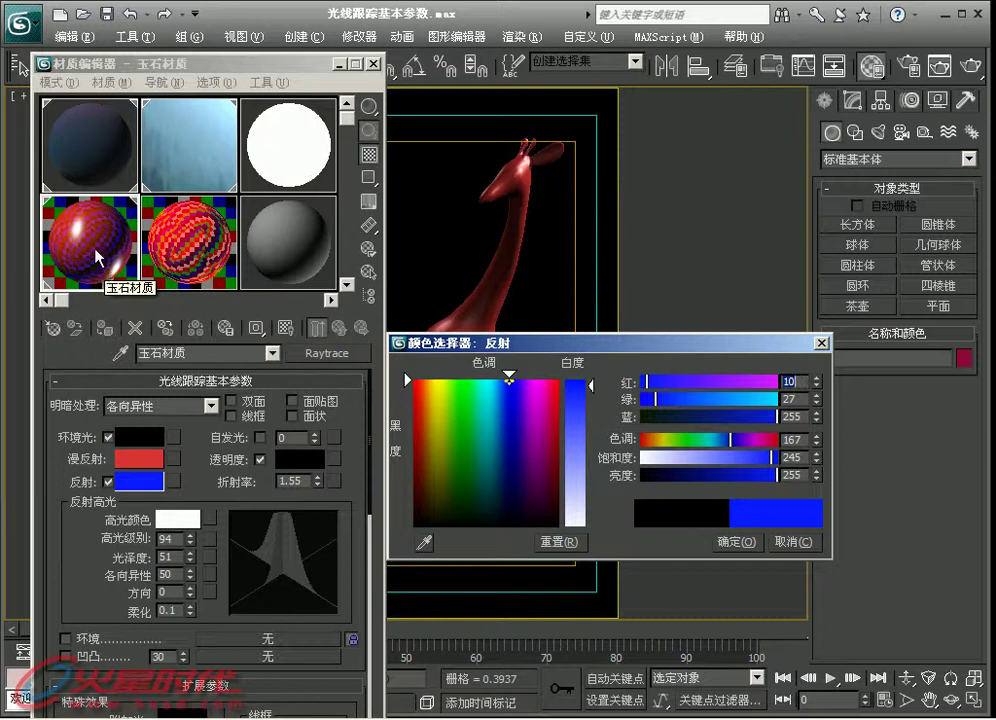
Make the jade diffuse colour near-black (RGB 10, 10, 10), keeping the blue reflection
left_click(145, 460)
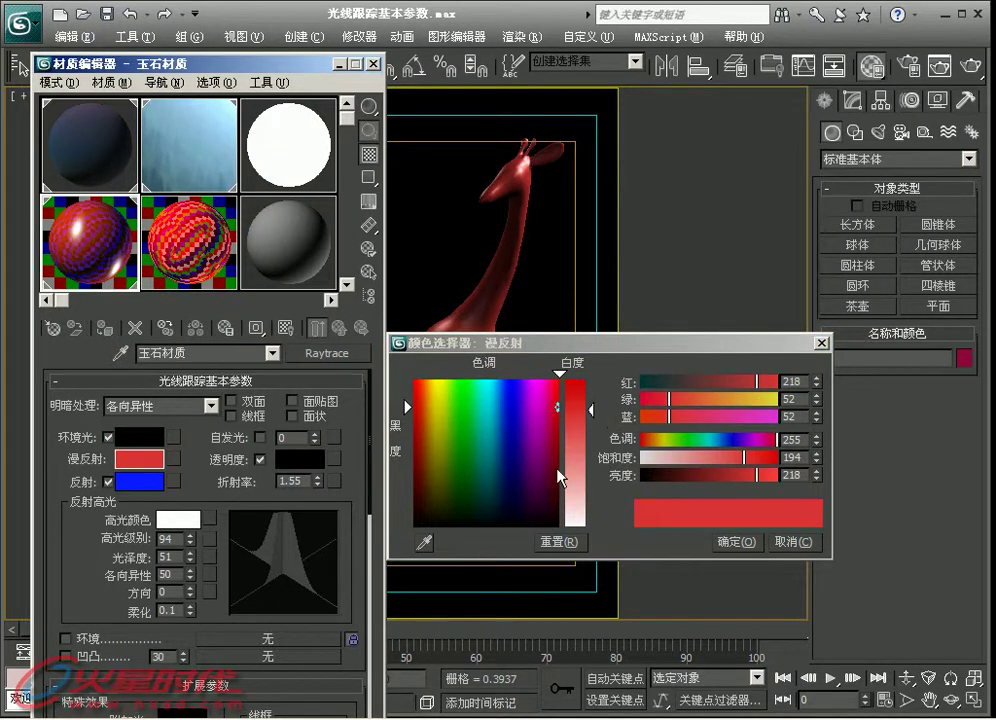
left_click_drag(560, 478, 558, 524)
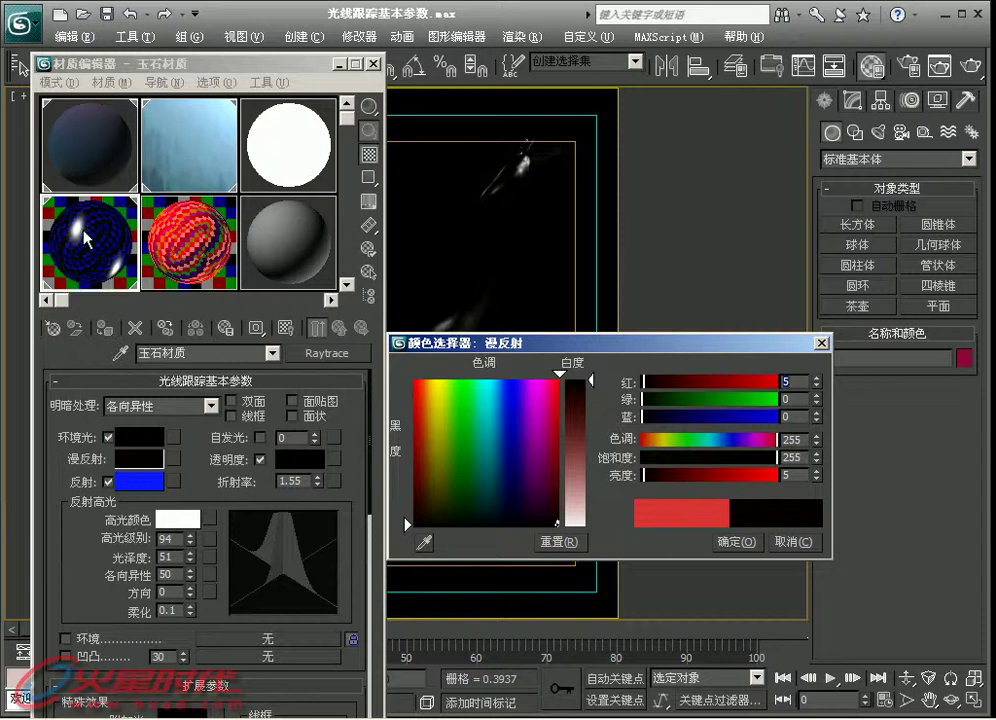
left_click(135, 452)
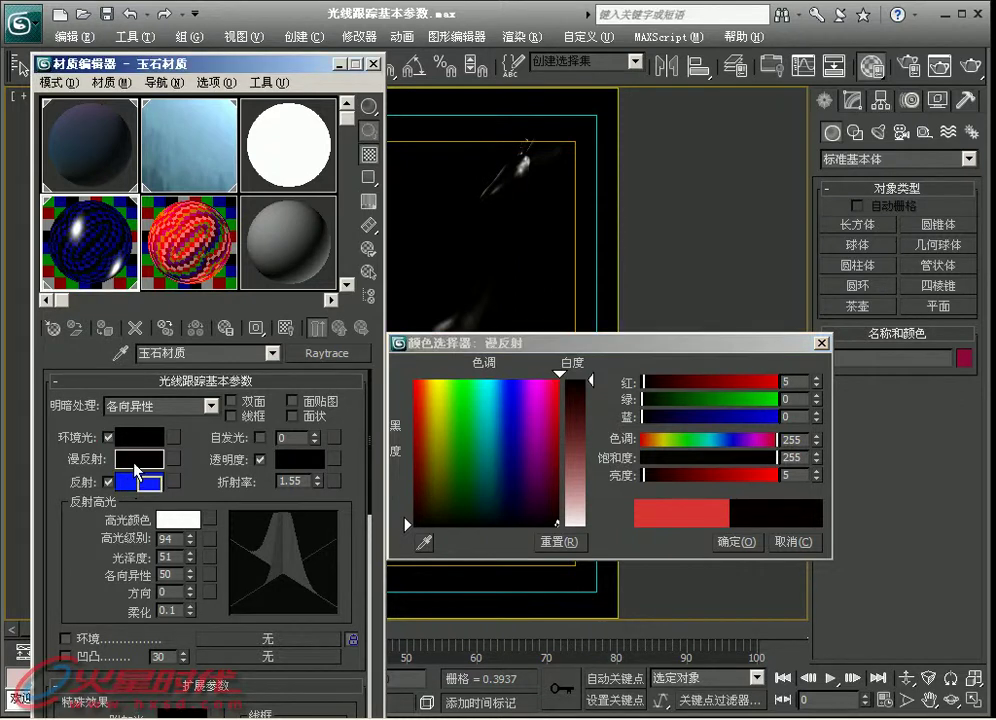
left_click(200, 418)
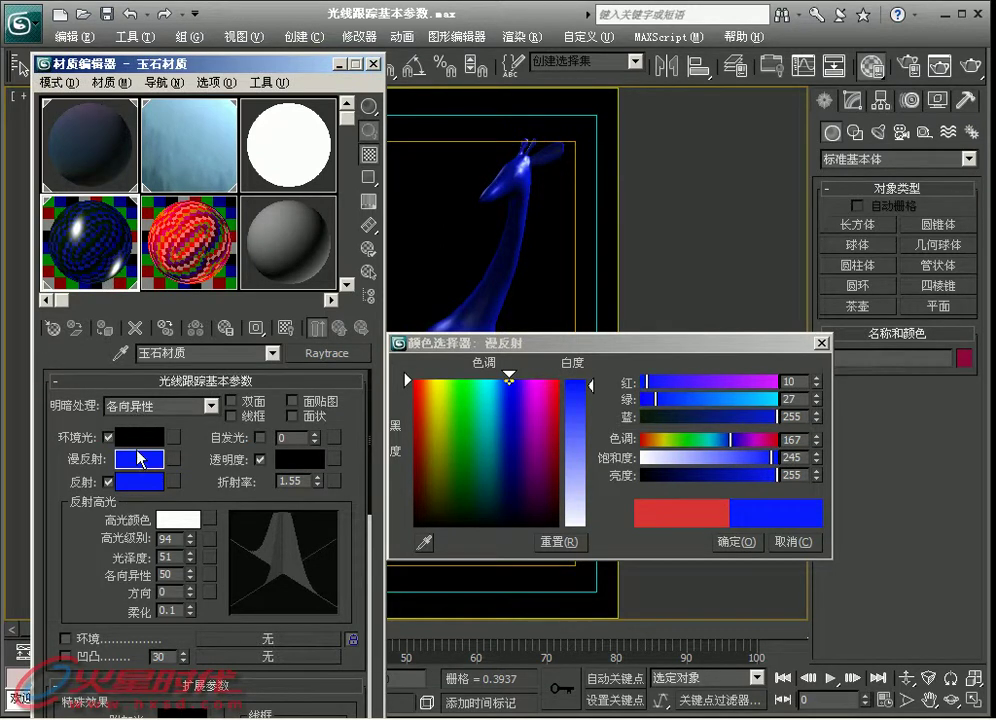
left_click_drag(440, 473, 561, 533)
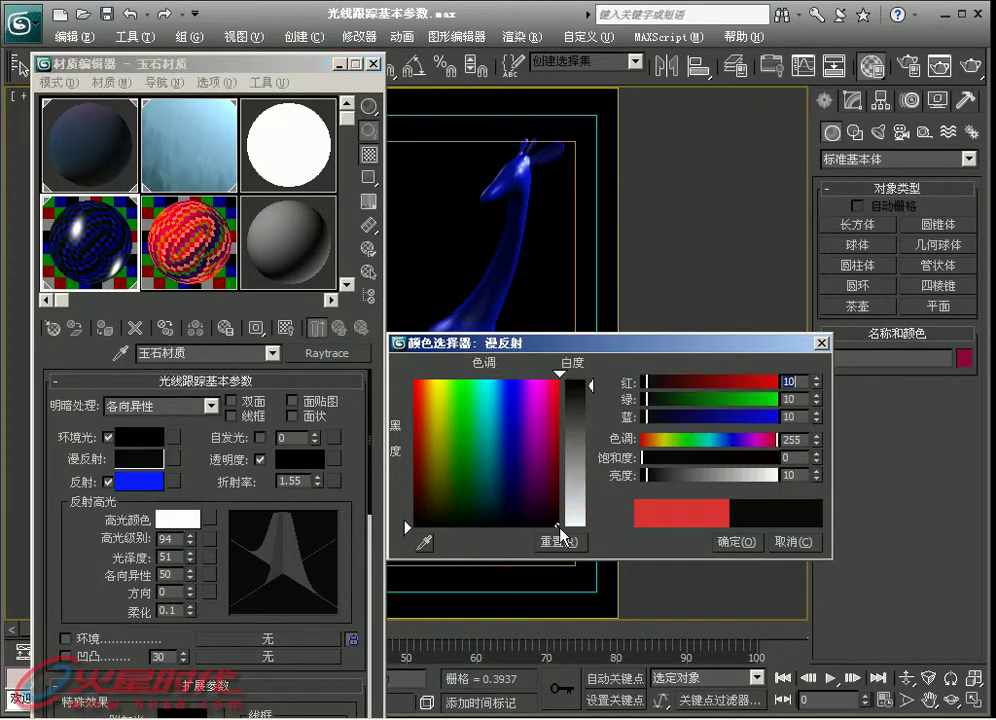
left_click(738, 542)
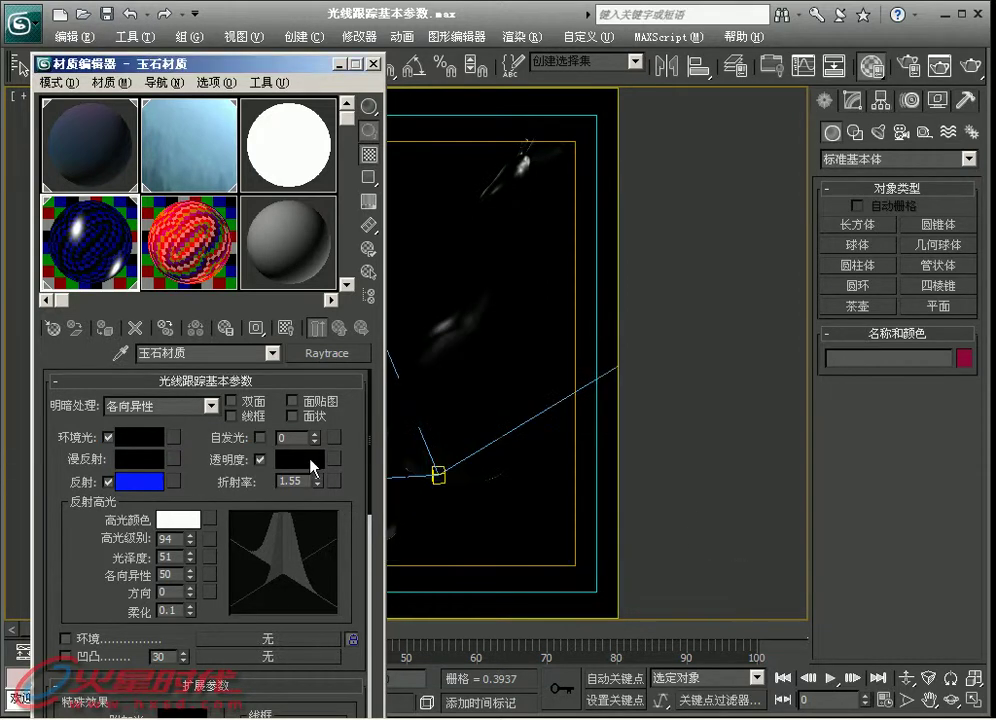
Turn off the reflection colour and set the reflection amount to 100, then 99
left_click(108, 481)
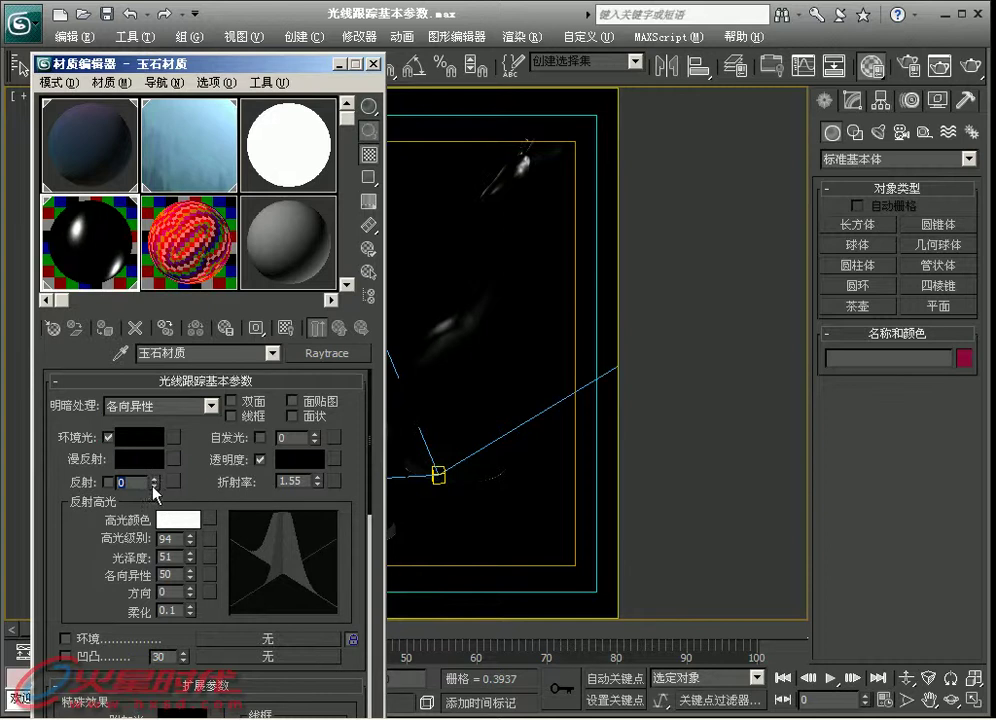
type("100")
key("Return")
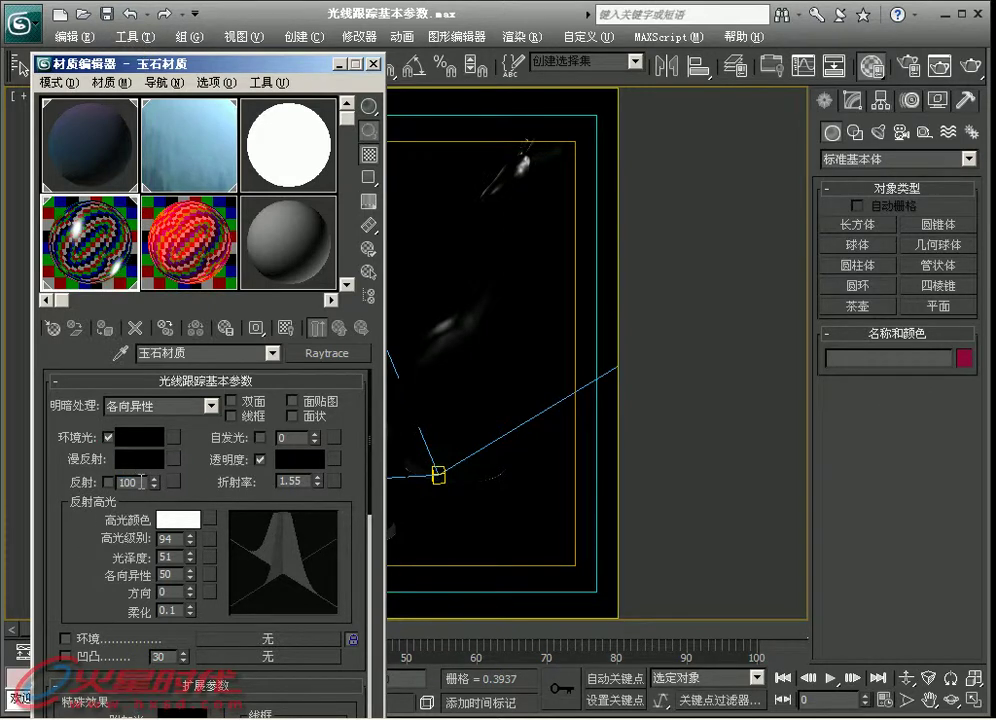
double_click(127, 482)
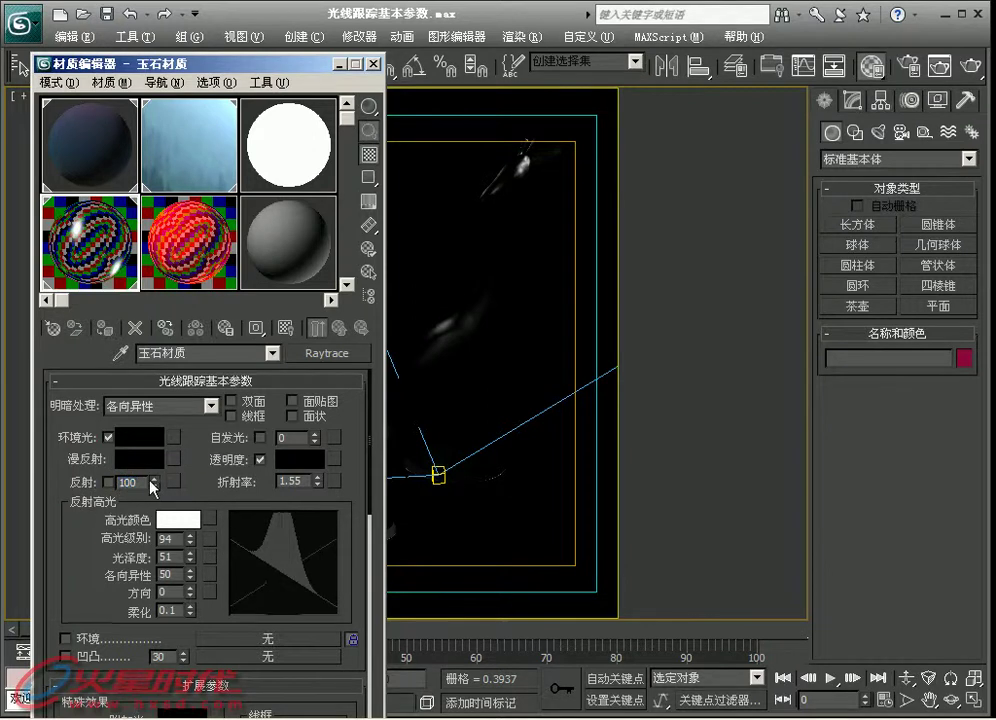
left_click(155, 485)
Return reflection to a colour and lighten it to pale blue
left_click(107, 482)
left_click(107, 482)
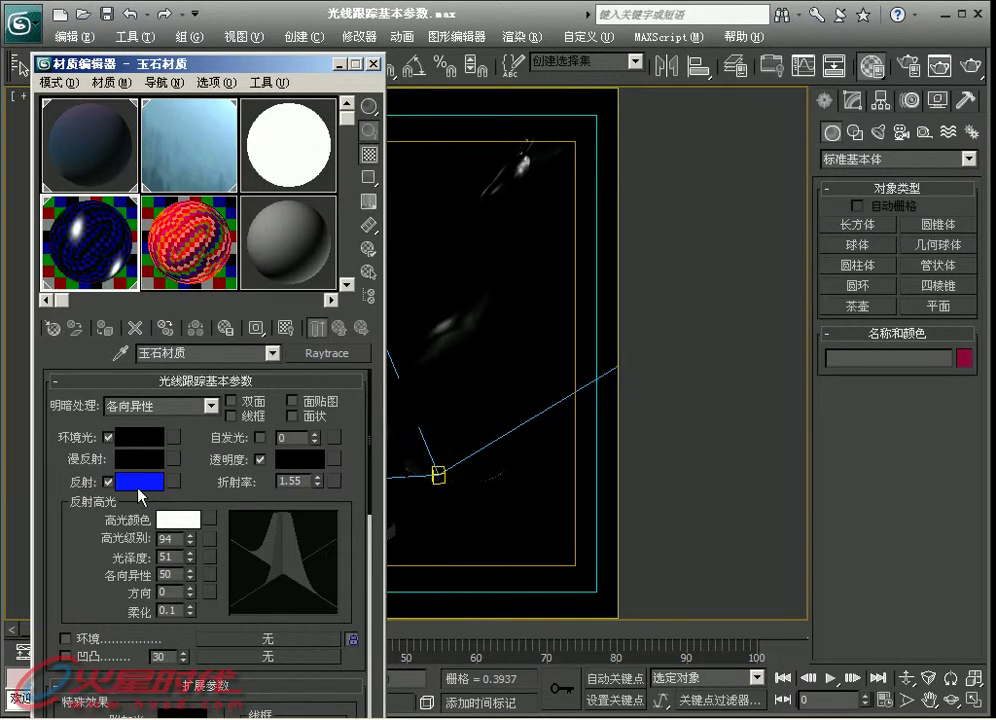
left_click(139, 481)
left_click_drag(590, 383, 590, 457)
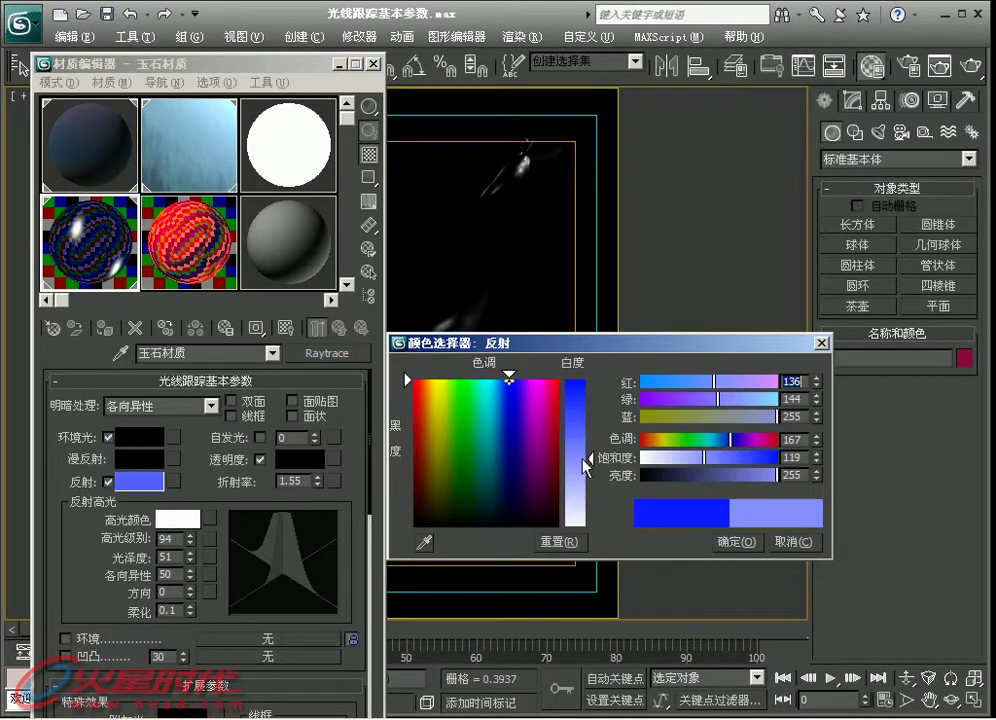
left_click(740, 545)
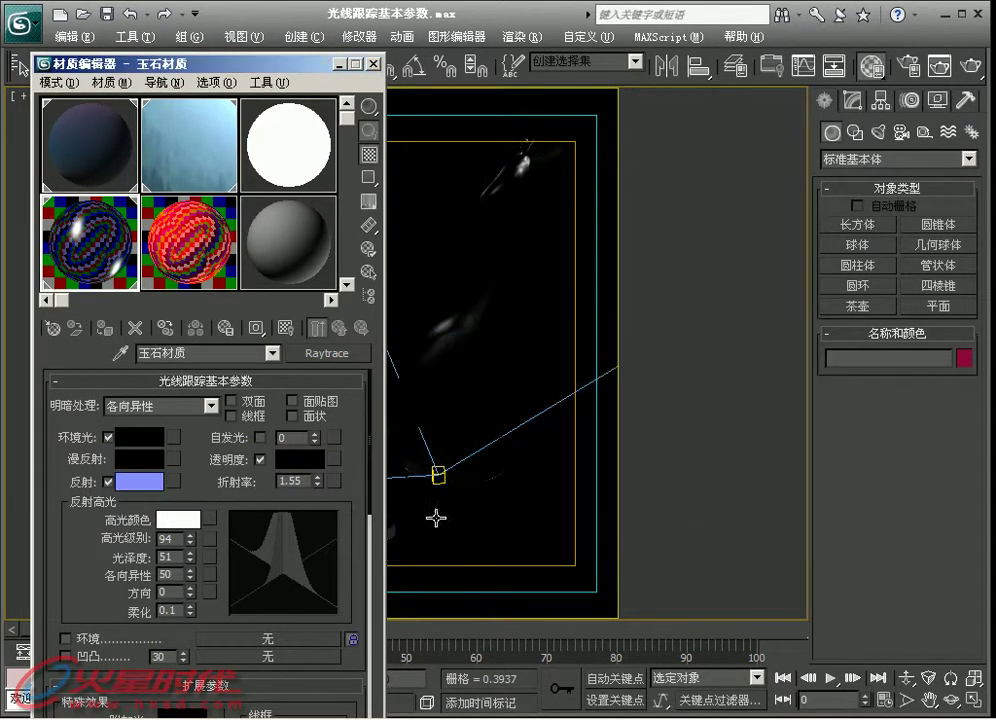
Switch the jade material's reflection to Fresnel falloff
left_click(108, 481)
left_click(108, 481)
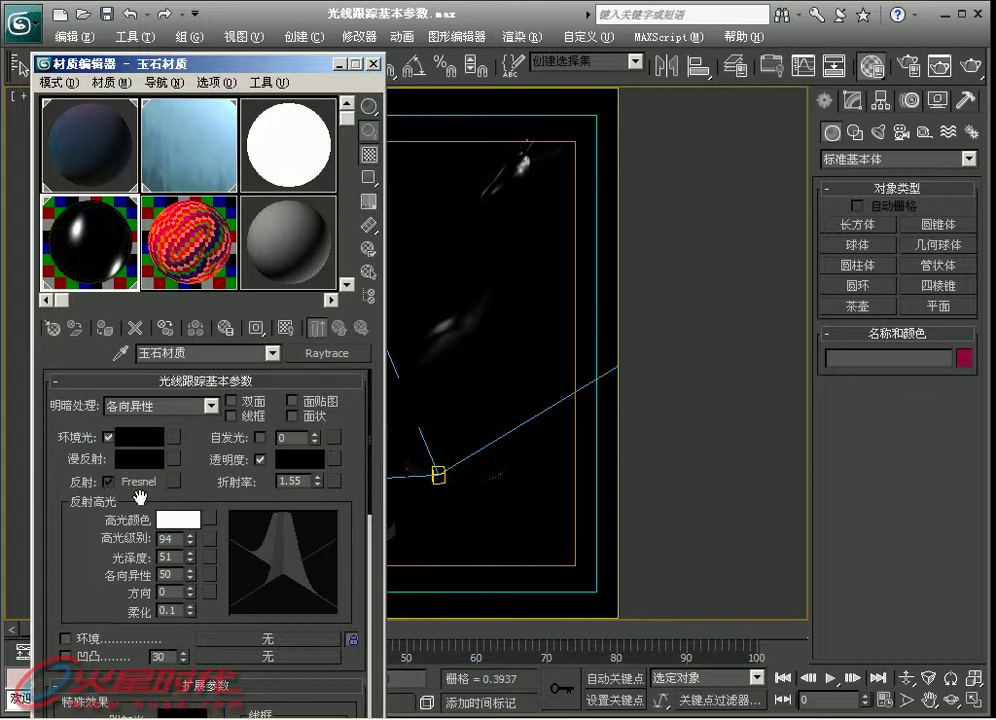
left_click_drag(210, 64, 210, 87)
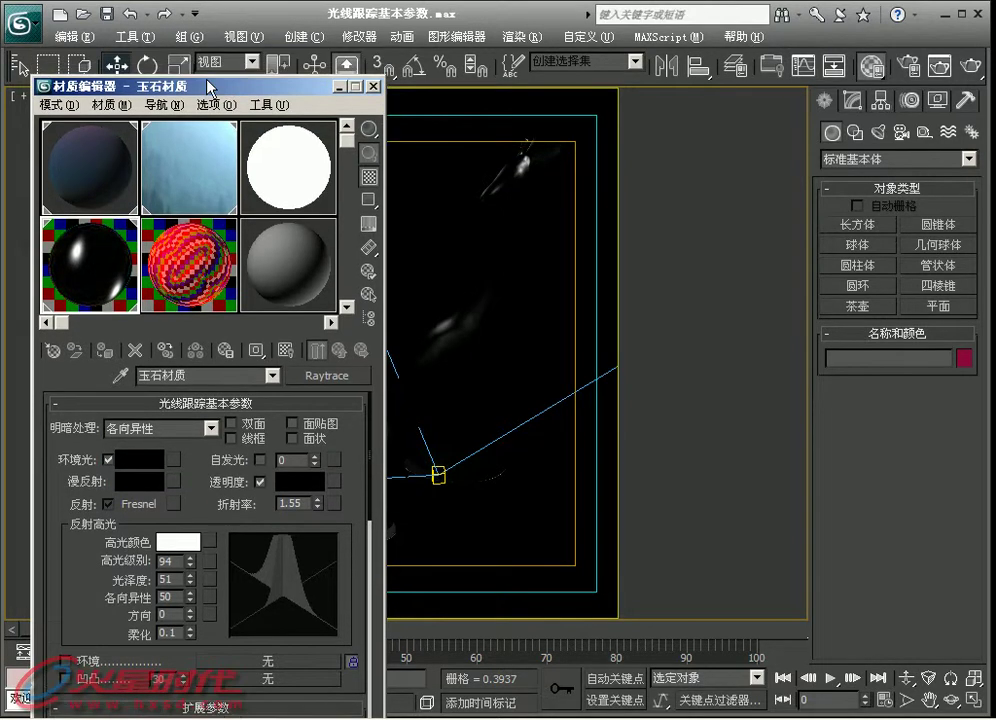
Minimize the Material Editor and maximize the Left viewport with Alt+W
left_click(340, 86)
key("alt+w")
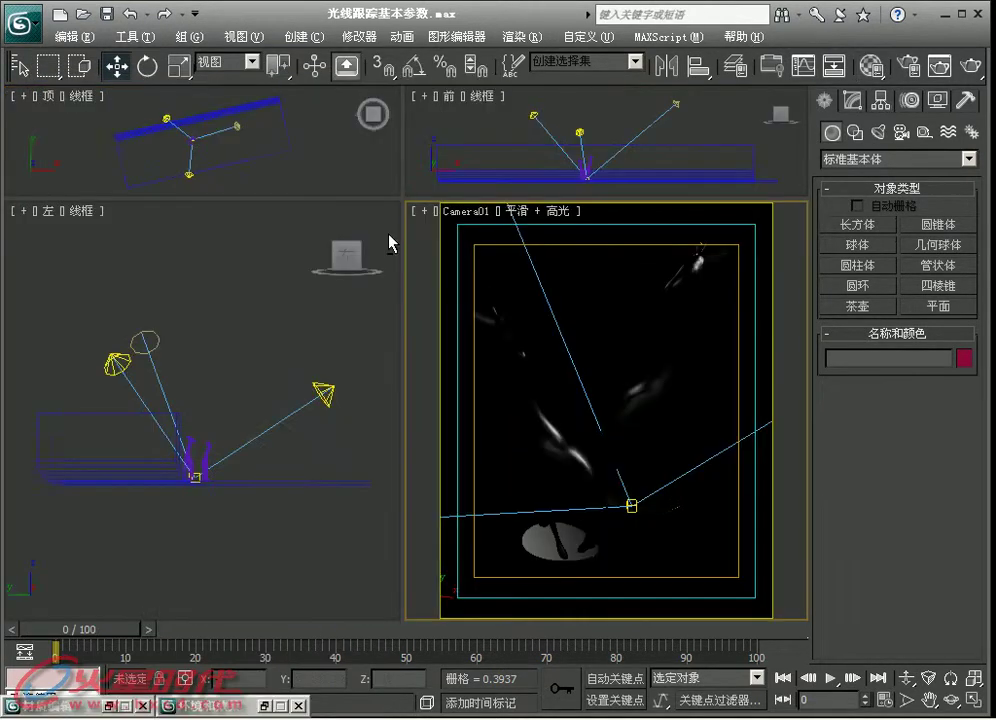
scroll(238, 378, "down", 5)
scroll(248, 378, "down", 2)
key("alt+w")
scroll(258, 378, "down", 2)
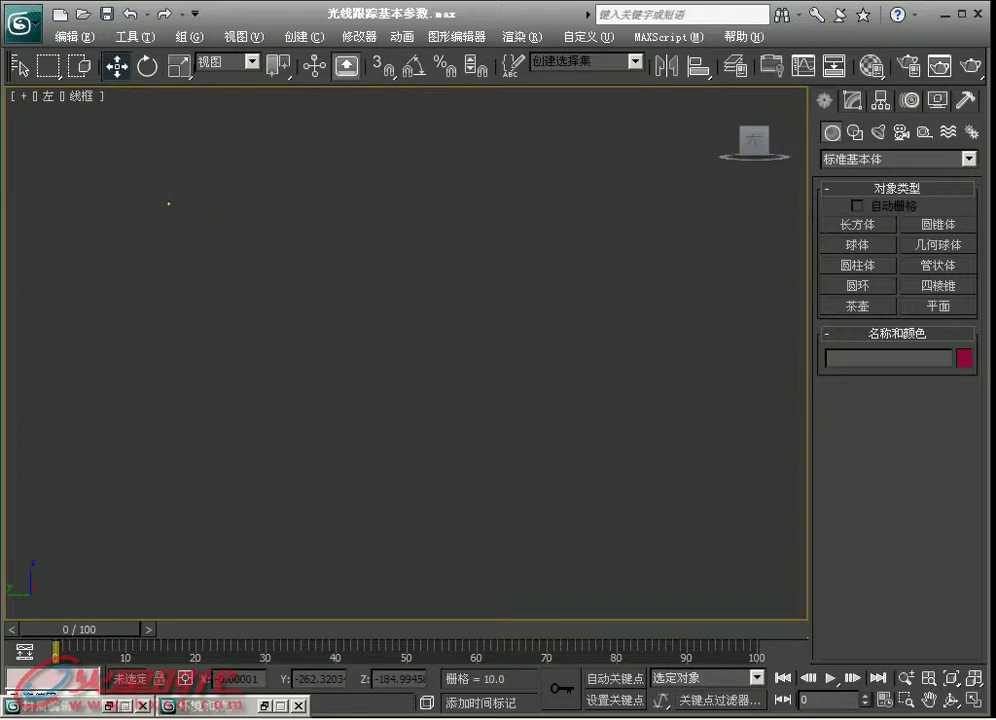
Sketch a surface block with a rough wavy top and three incoming light rays
mouse_move(134, 200)
left_mouse_down()
mouse_move(133, 185)
mouse_move(298, 182)
mouse_move(305, 243)
left_mouse_up()
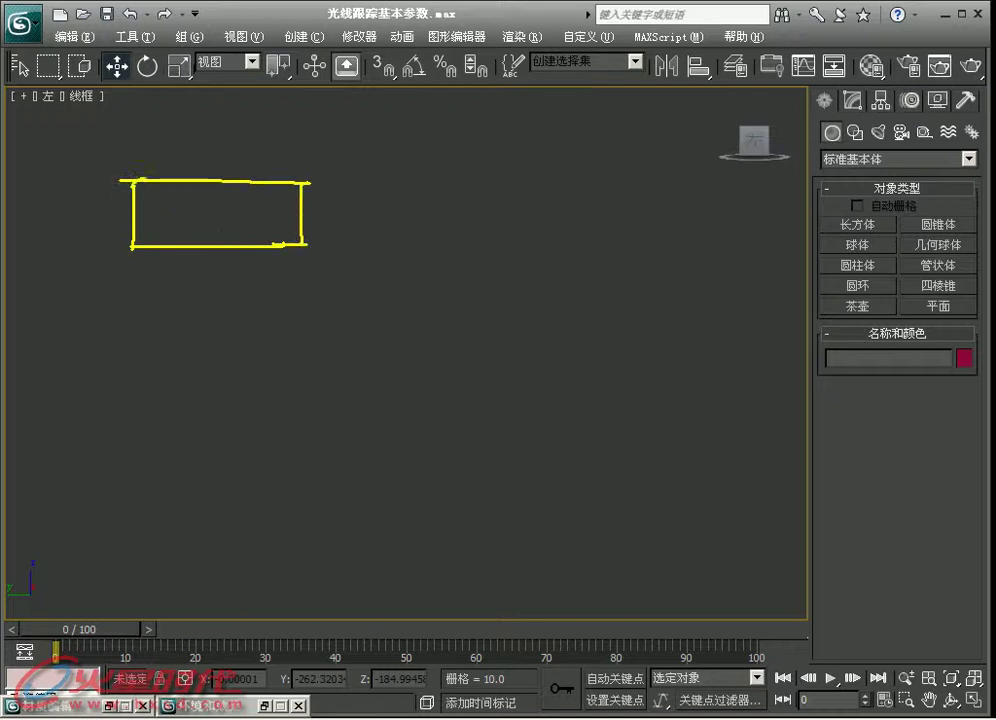
left_click_drag(135, 182, 283, 185)
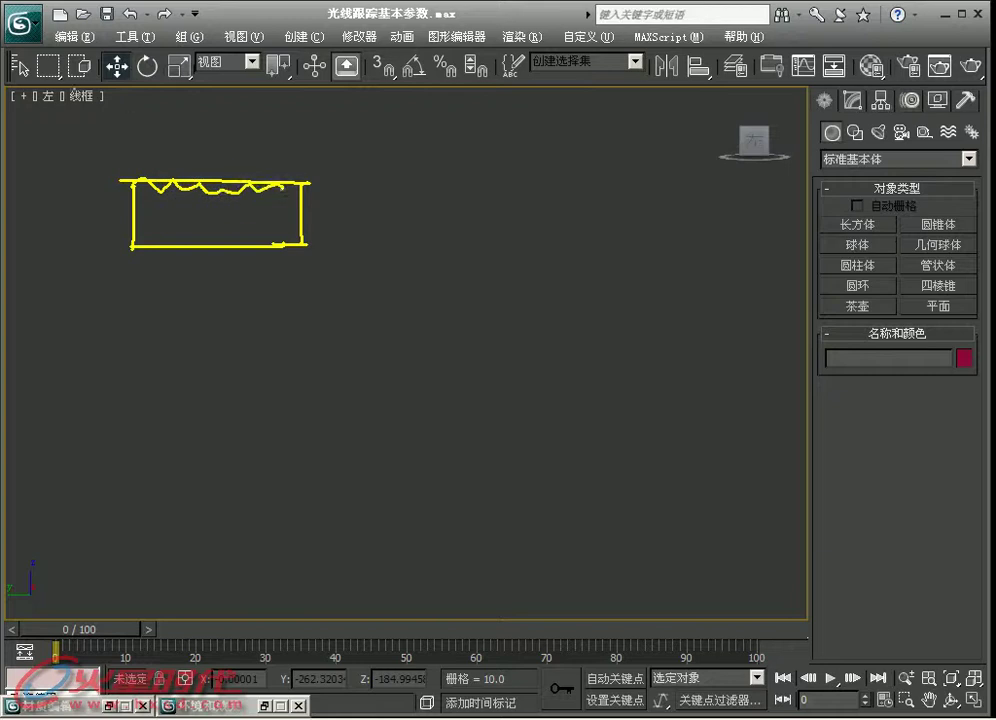
left_click_drag(62, 76, 168, 184)
left_click_drag(130, 95, 195, 190)
left_click_drag(163, 104, 226, 180)
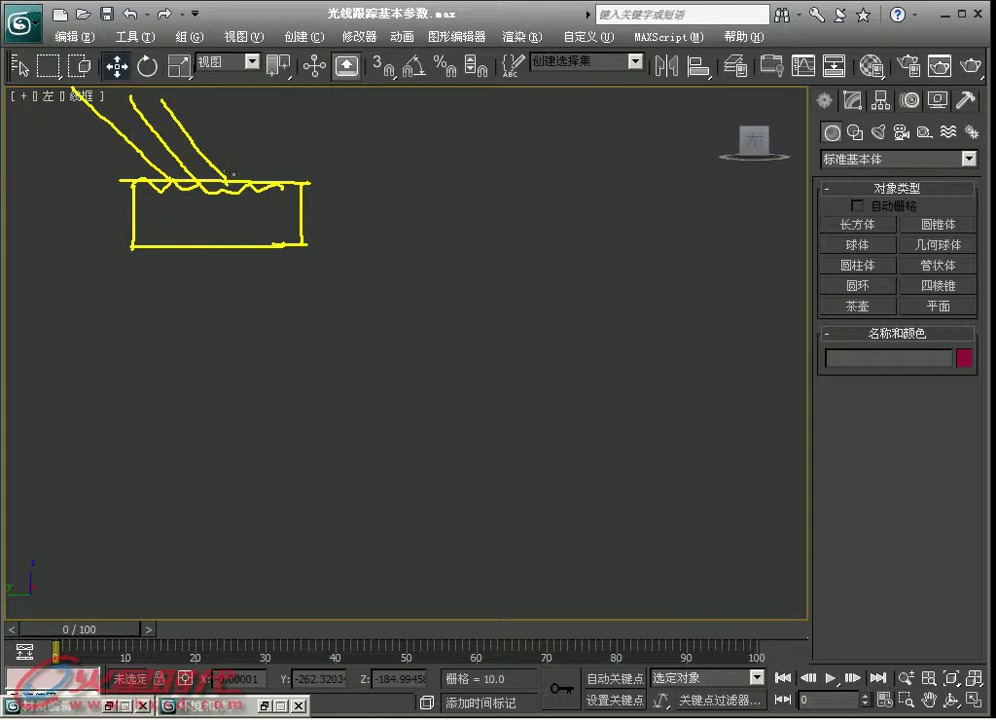
Add scattered bounce rays, an eye, a label, and a second rectangle below
mouse_move(226, 180)
left_mouse_down()
mouse_move(262, 118)
mouse_move(200, 178)
left_mouse_up()
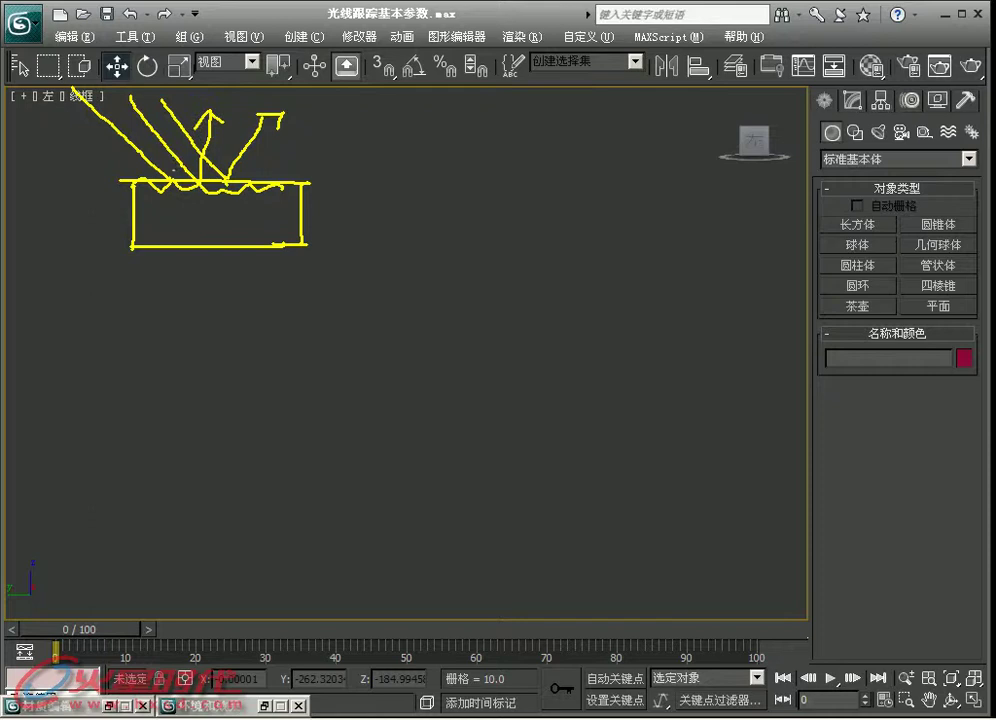
left_click_drag(168, 122, 168, 178)
mouse_move(319, 99)
left_mouse_down()
mouse_move(388, 103)
mouse_move(370, 121)
left_mouse_up()
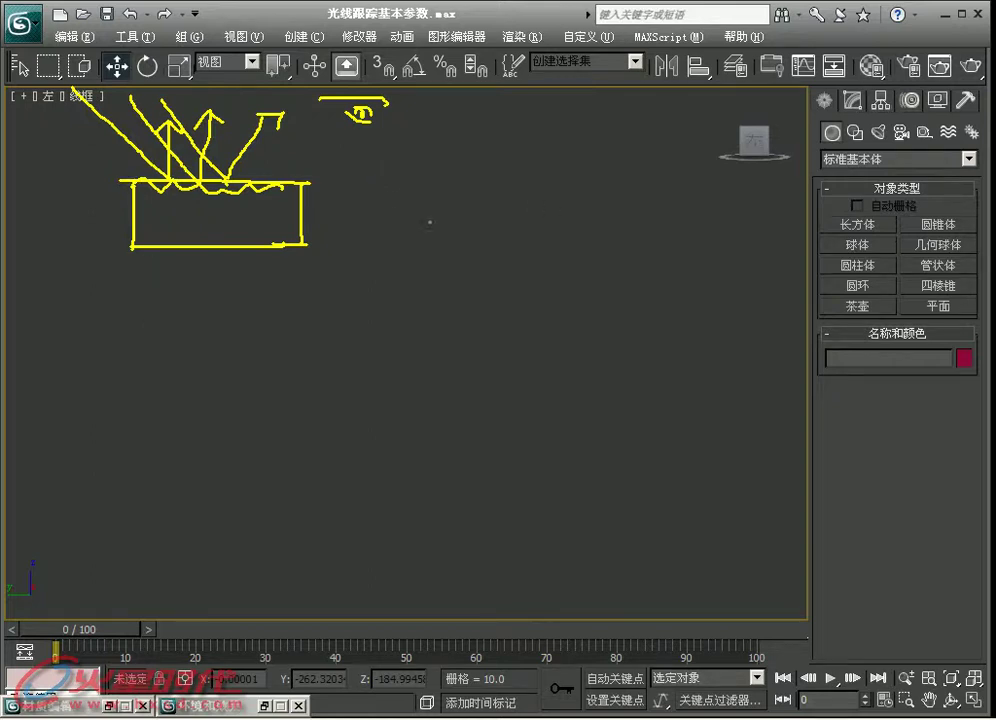
mouse_move(490, 185)
left_mouse_down()
mouse_move(516, 158)
mouse_move(504, 216)
left_mouse_up()
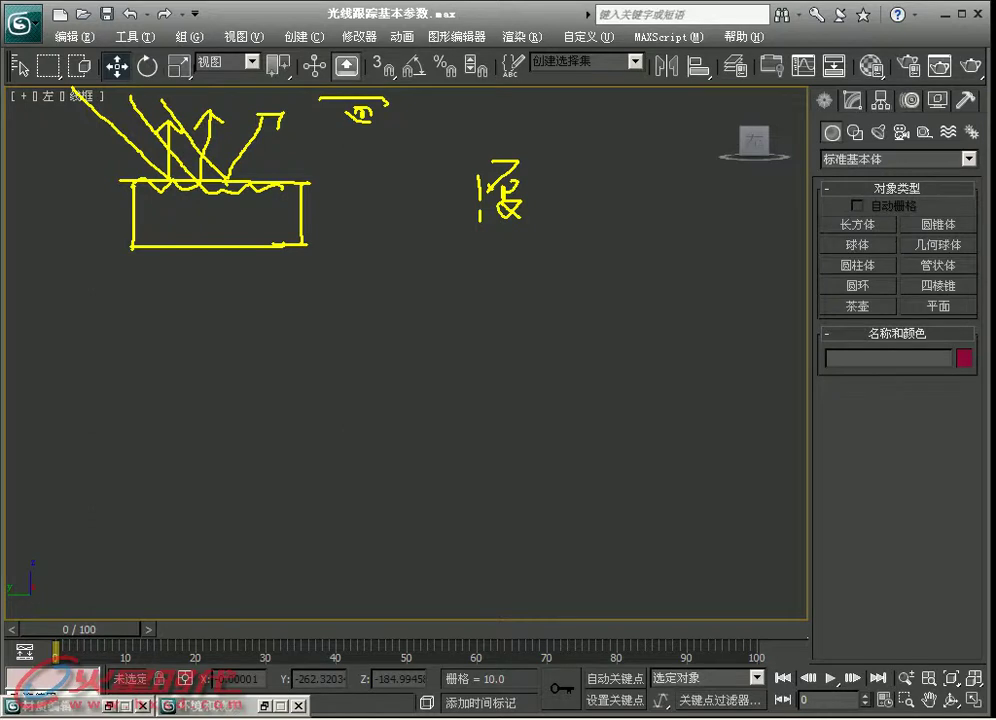
left_click_drag(162, 411, 272, 410)
left_click_drag(136, 346, 300, 343)
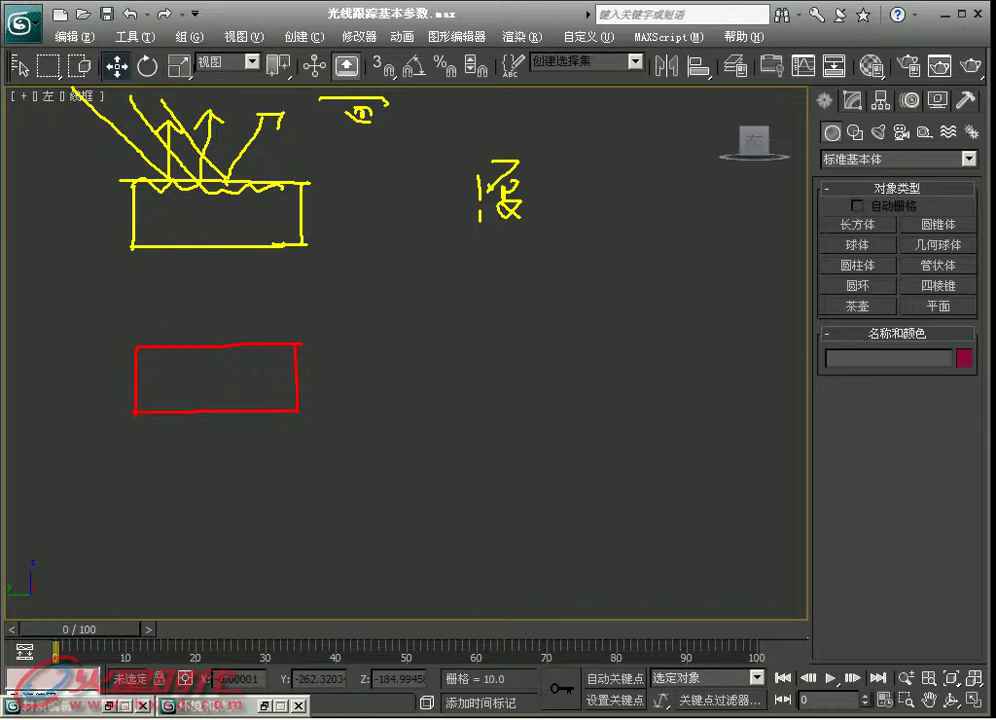
Draw parallel red rays bouncing off the smooth block, plus two red rays on the rough surface
mouse_move(103, 262)
left_mouse_down()
mouse_move(171, 341)
mouse_move(262, 289)
left_mouse_up()
mouse_move(143, 263)
left_mouse_down()
mouse_move(210, 349)
mouse_move(268, 307)
mouse_move(272, 318)
left_mouse_up()
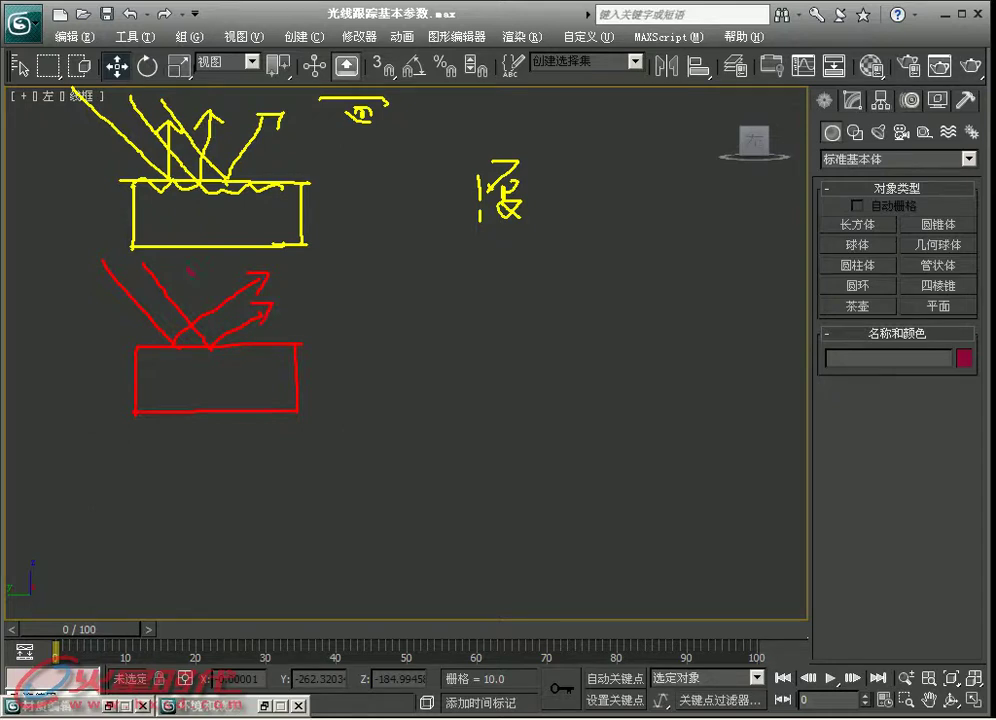
mouse_move(190, 270)
left_mouse_down()
mouse_move(245, 305)
mouse_move(313, 299)
left_mouse_up()
left_click_drag(228, 182, 270, 146)
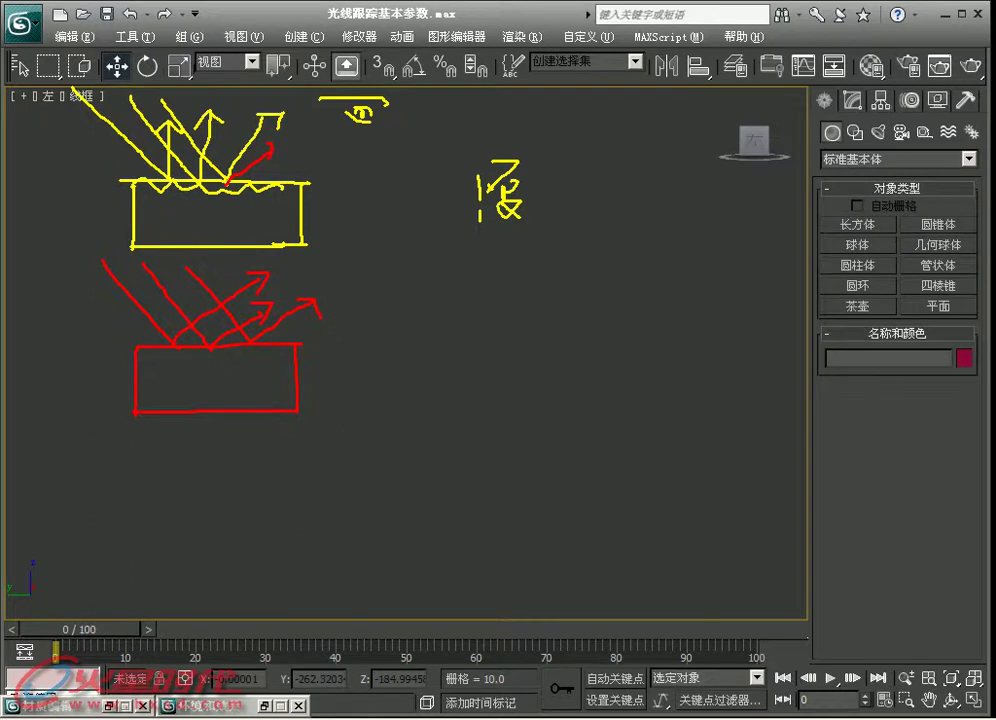
left_click_drag(194, 182, 212, 150)
Write the 镜 label beside the smooth surface and outline a round object below
mouse_move(509, 322)
left_mouse_down()
mouse_move(486, 366)
mouse_move(520, 346)
mouse_move(512, 374)
left_mouse_up()
left_click_drag(526, 328, 557, 384)
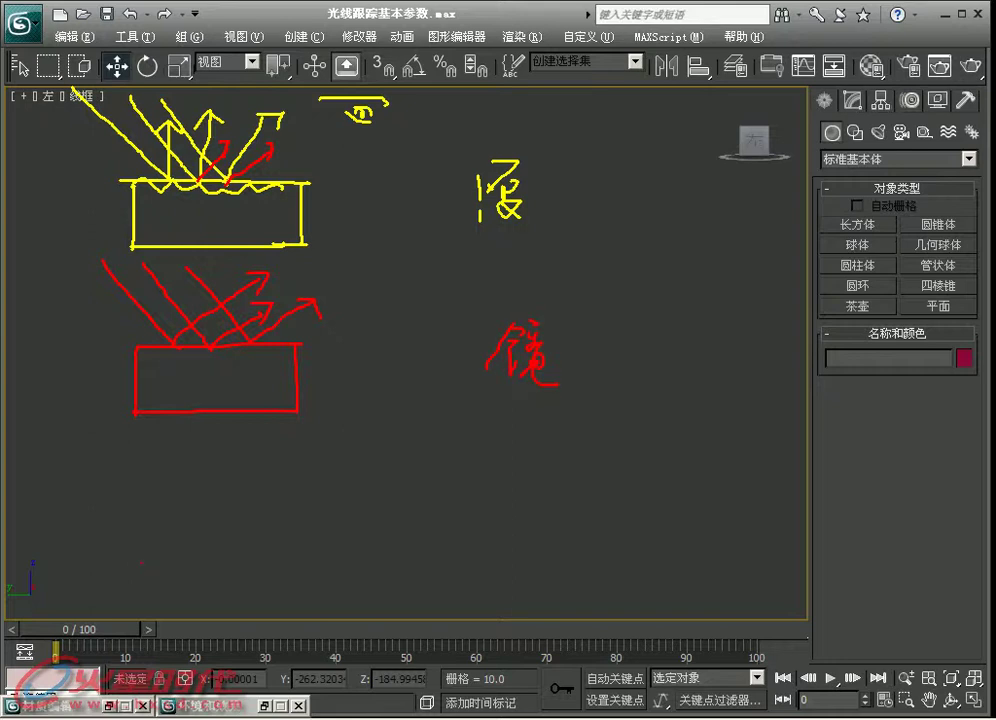
mouse_move(224, 477)
left_mouse_down()
mouse_move(238, 471)
mouse_move(283, 538)
mouse_move(246, 564)
left_mouse_up()
mouse_move(224, 474)
left_mouse_down()
mouse_move(210, 485)
mouse_move(205, 525)
mouse_move(241, 562)
left_mouse_up()
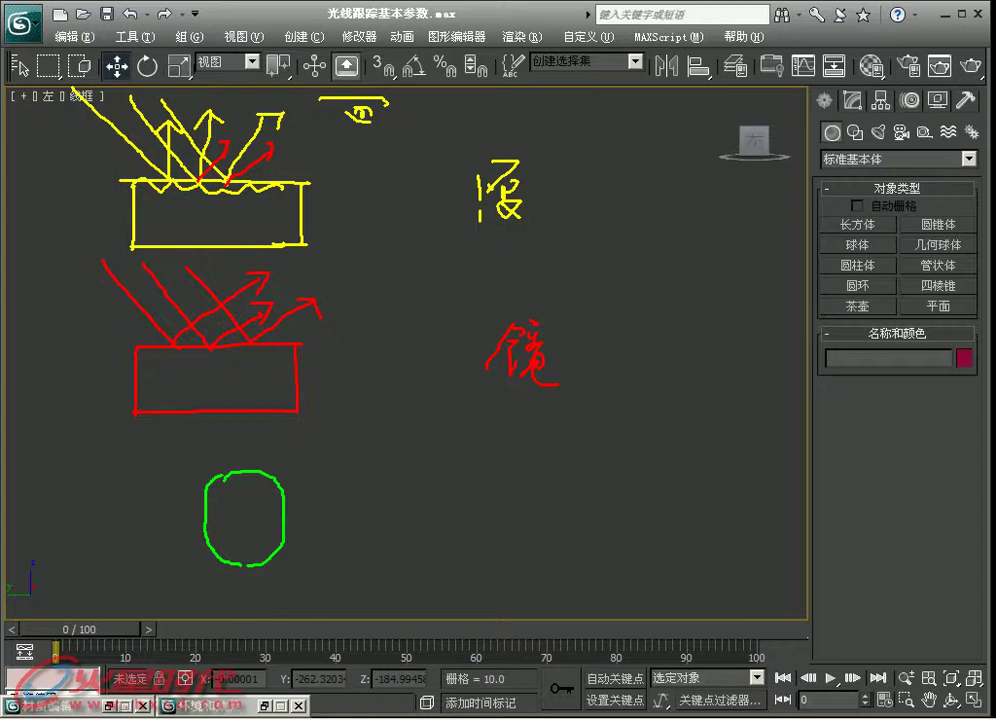
Draw an eye left of the round object with a glancing sight line and right-angle mark
mouse_move(78, 517)
left_mouse_down()
mouse_move(99, 528)
mouse_move(98, 540)
mouse_move(215, 524)
left_mouse_up()
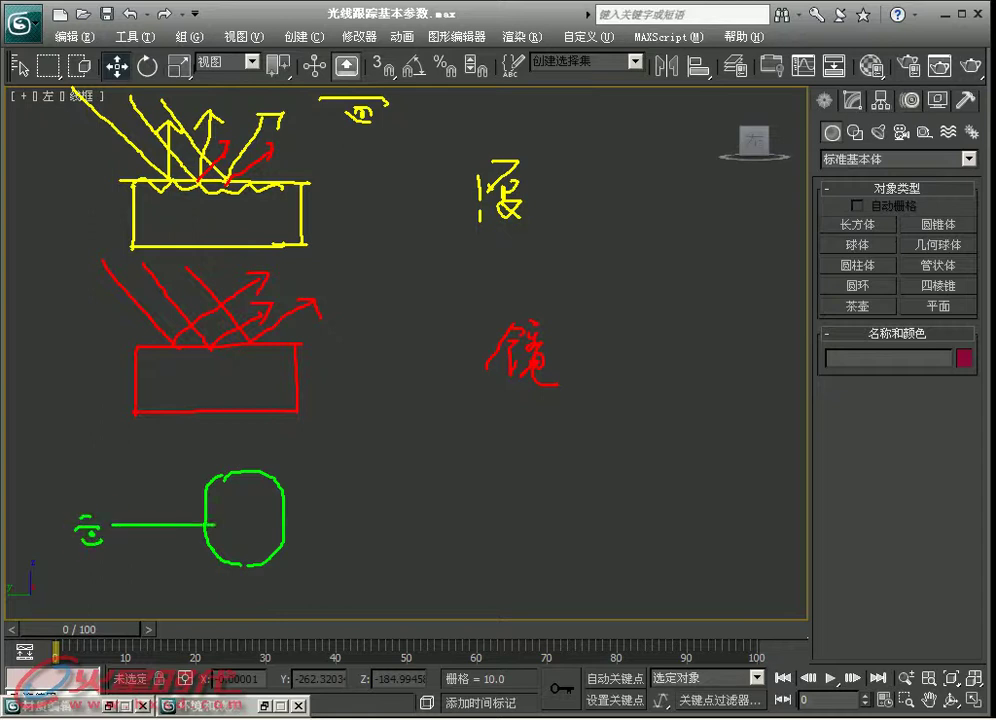
left_click_drag(108, 522, 233, 462)
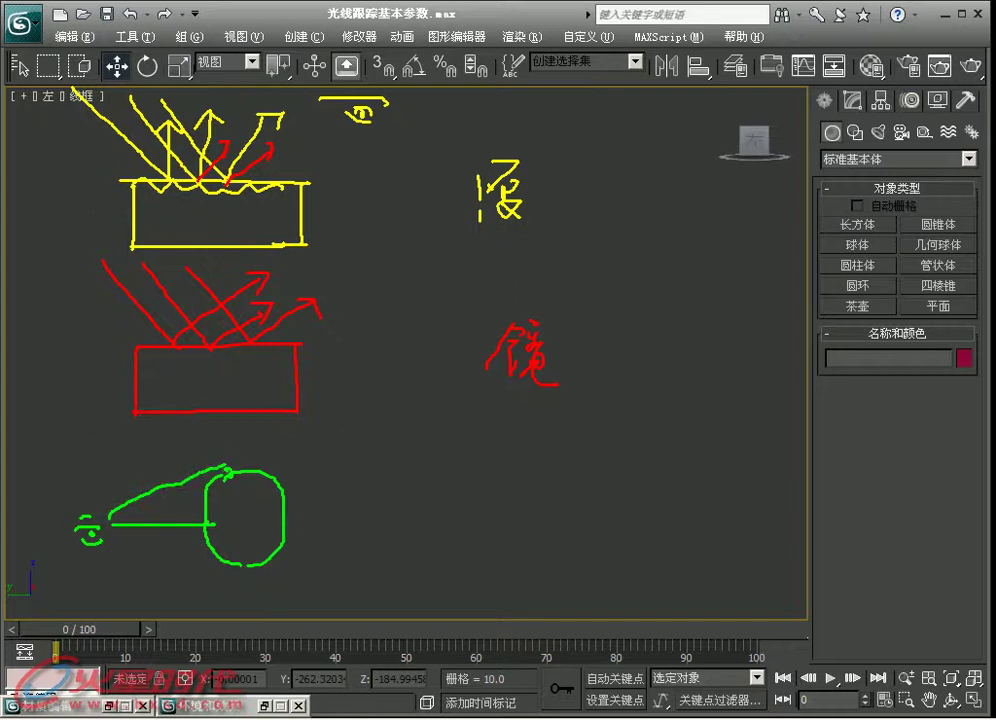
mouse_move(196, 512)
left_mouse_down()
mouse_move(205, 511)
mouse_move(194, 524)
left_mouse_up()
Add a side note, a 90 degree label, and values at the object's glancing edge
mouse_move(418, 494)
left_mouse_down()
mouse_move(444, 493)
mouse_move(452, 514)
mouse_move(406, 536)
mouse_move(462, 524)
mouse_move(452, 556)
mouse_move(398, 555)
mouse_move(456, 553)
left_mouse_up()
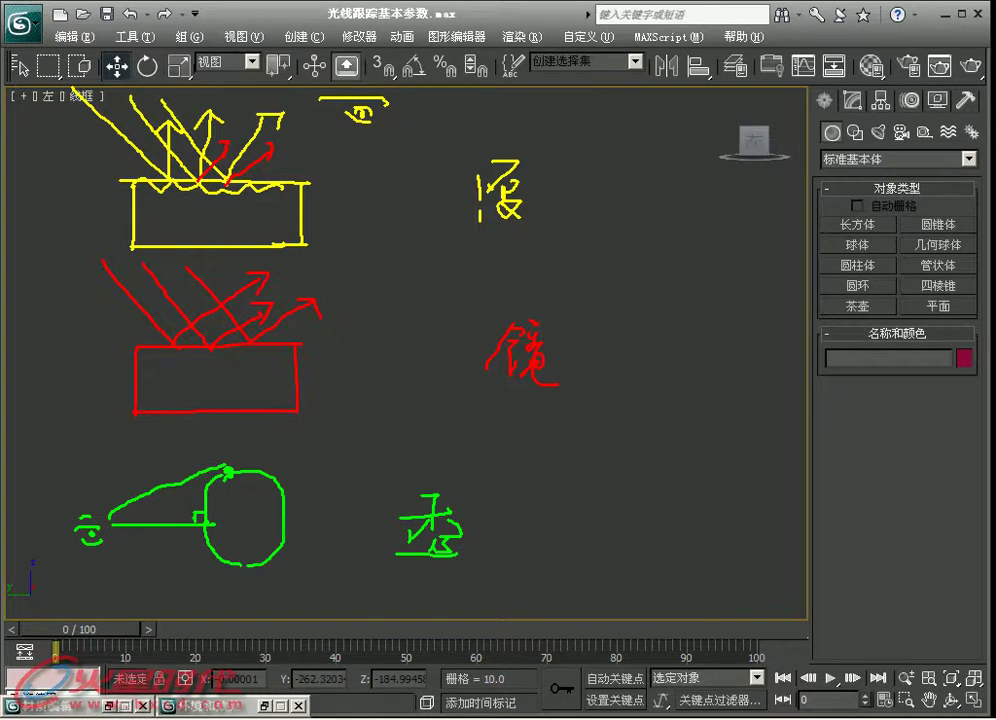
mouse_move(224, 516)
left_mouse_down()
mouse_move(228, 534)
mouse_move(241, 522)
left_mouse_up()
mouse_move(260, 498)
left_mouse_down()
mouse_move(277, 497)
mouse_move(262, 514)
mouse_move(282, 531)
left_mouse_up()
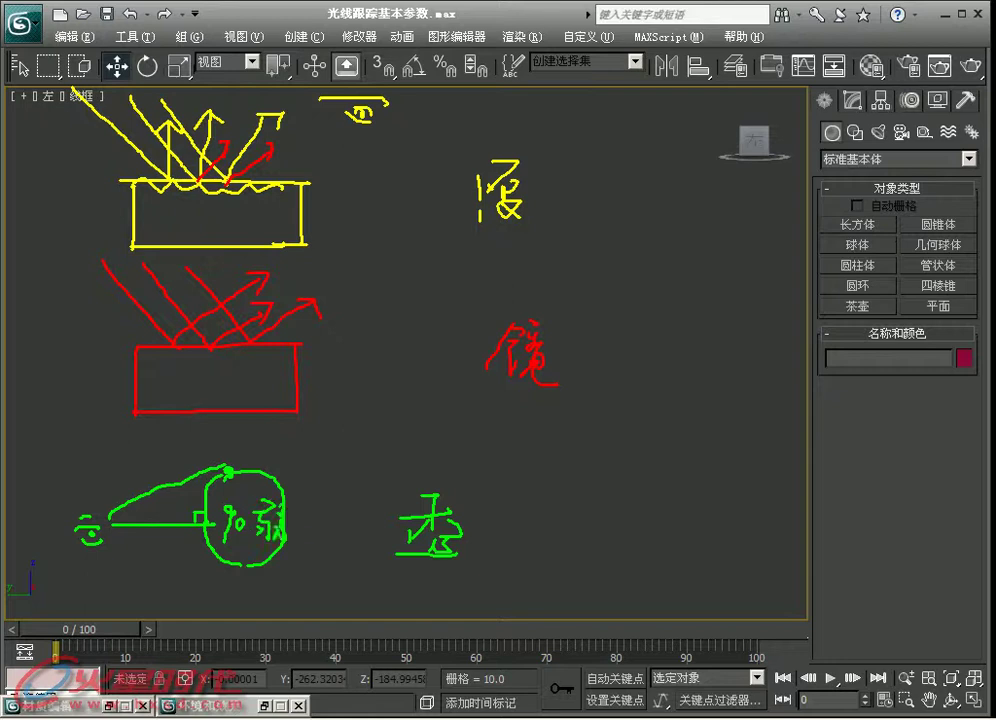
left_click_drag(228, 470, 220, 464)
mouse_move(262, 437)
left_mouse_down()
mouse_move(261, 458)
mouse_move(243, 452)
left_mouse_up()
mouse_move(272, 446)
left_mouse_down()
mouse_move(280, 462)
mouse_move(300, 440)
mouse_move(325, 448)
left_mouse_up()
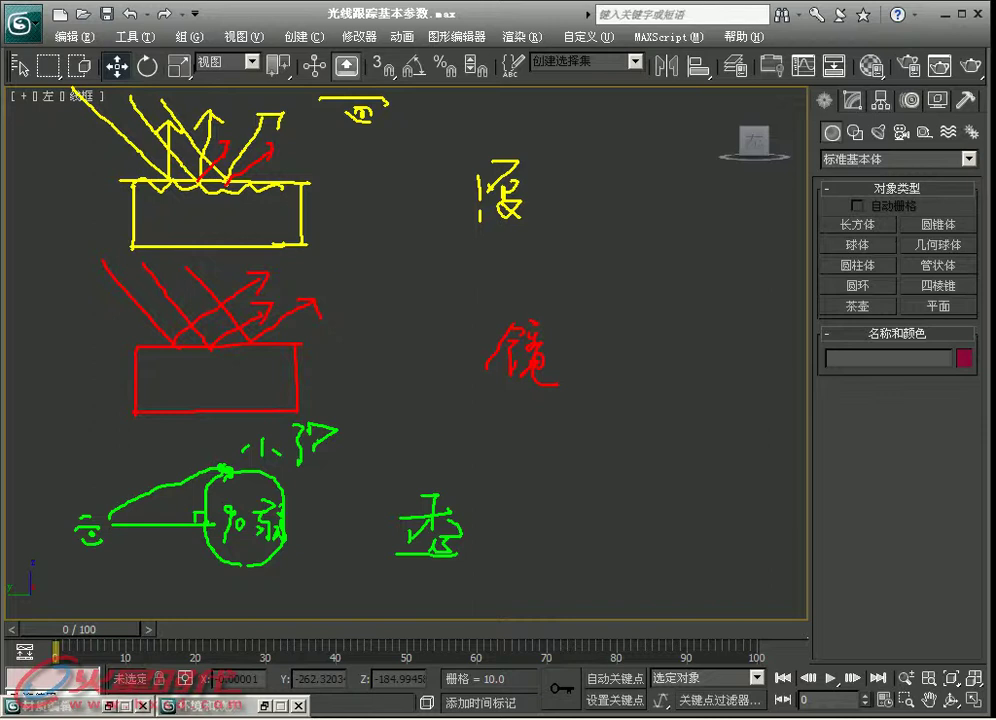
Clear the annotations, restore the four-view layout, and reopen the Material Editor
key("Escape")
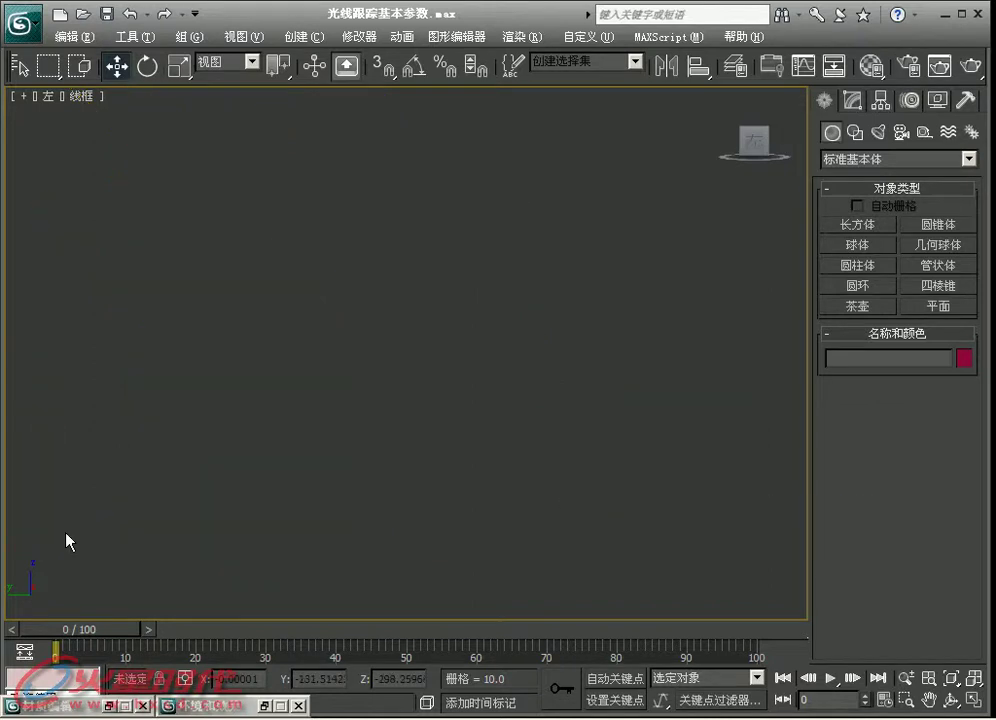
key("alt+w")
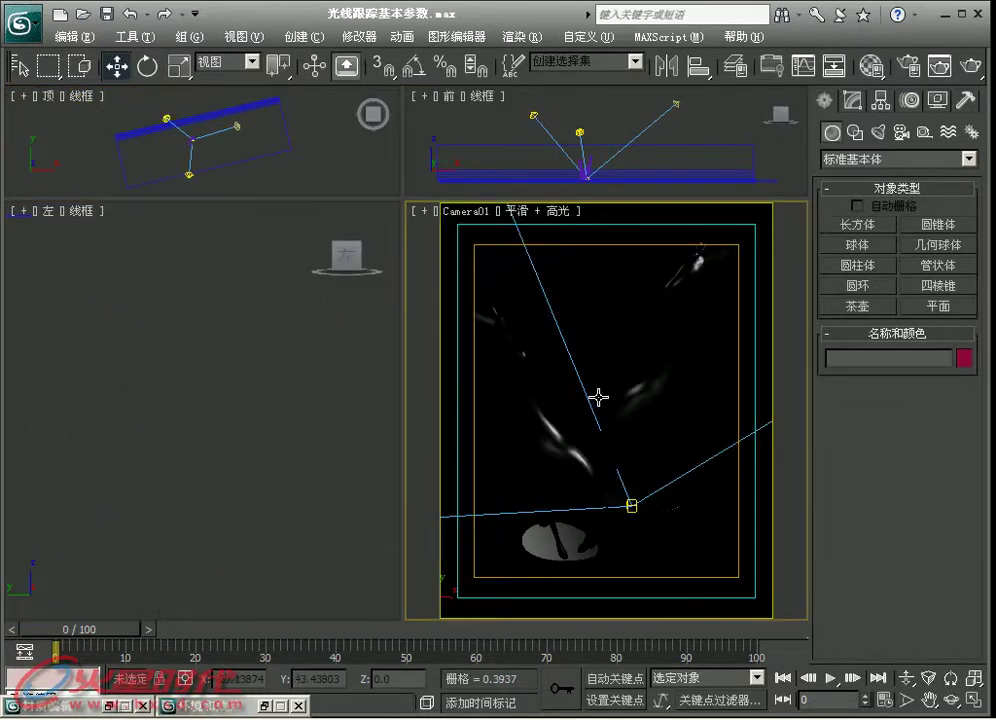
key("m")
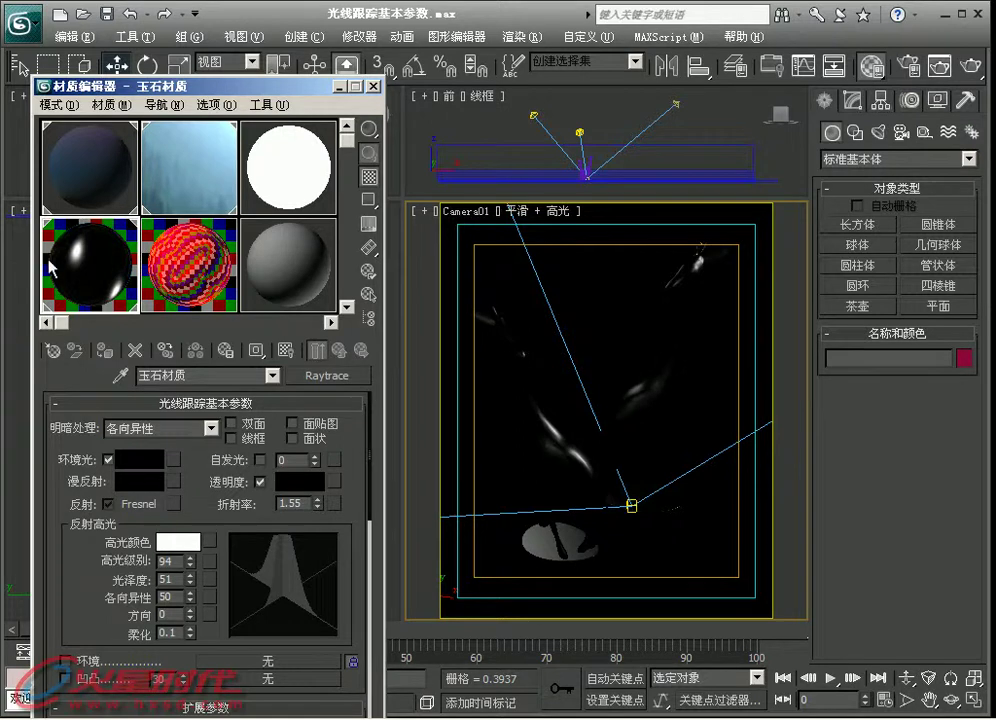
Change the jade reflection from Fresnel to pure white (255, 255, 255) and start a render
left_click(108, 504)
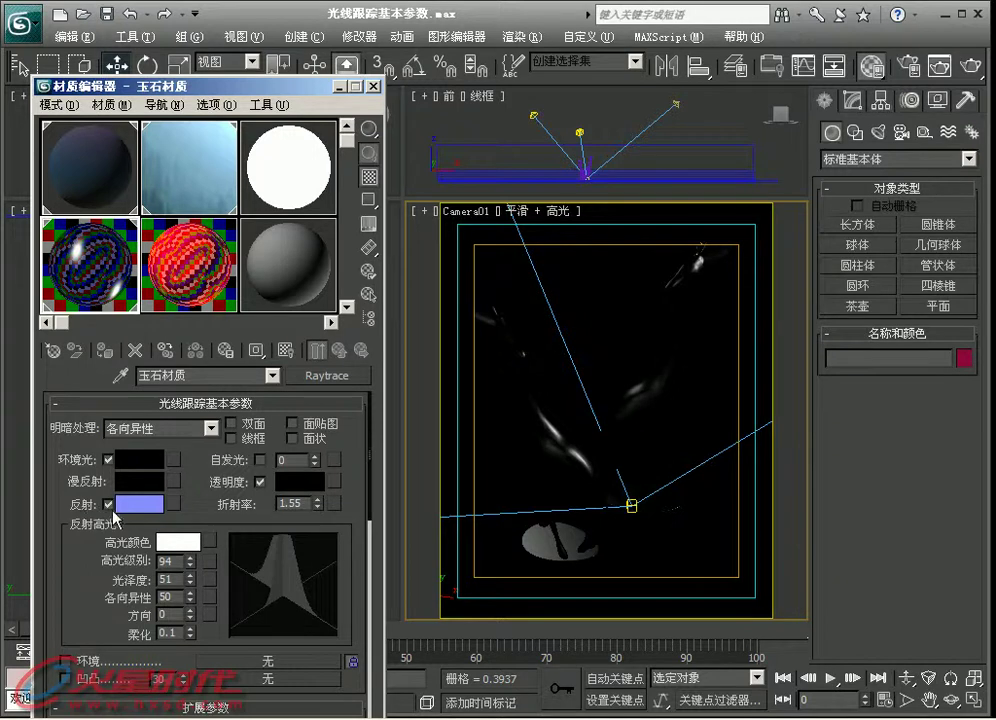
left_click(140, 503)
left_click_drag(576, 420, 576, 528)
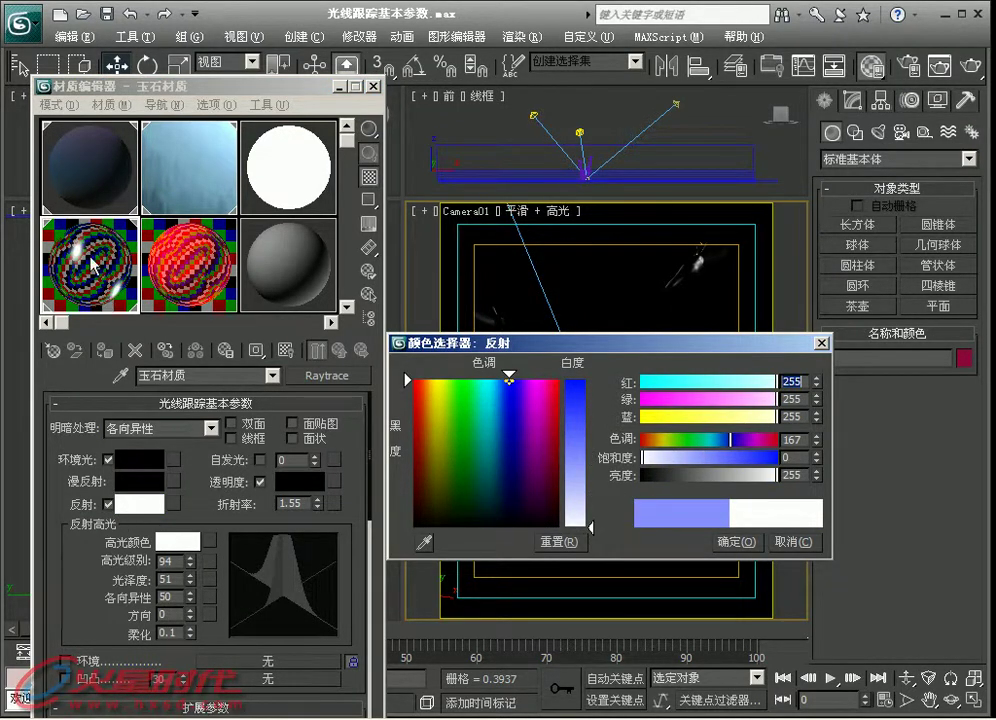
left_click(740, 541)
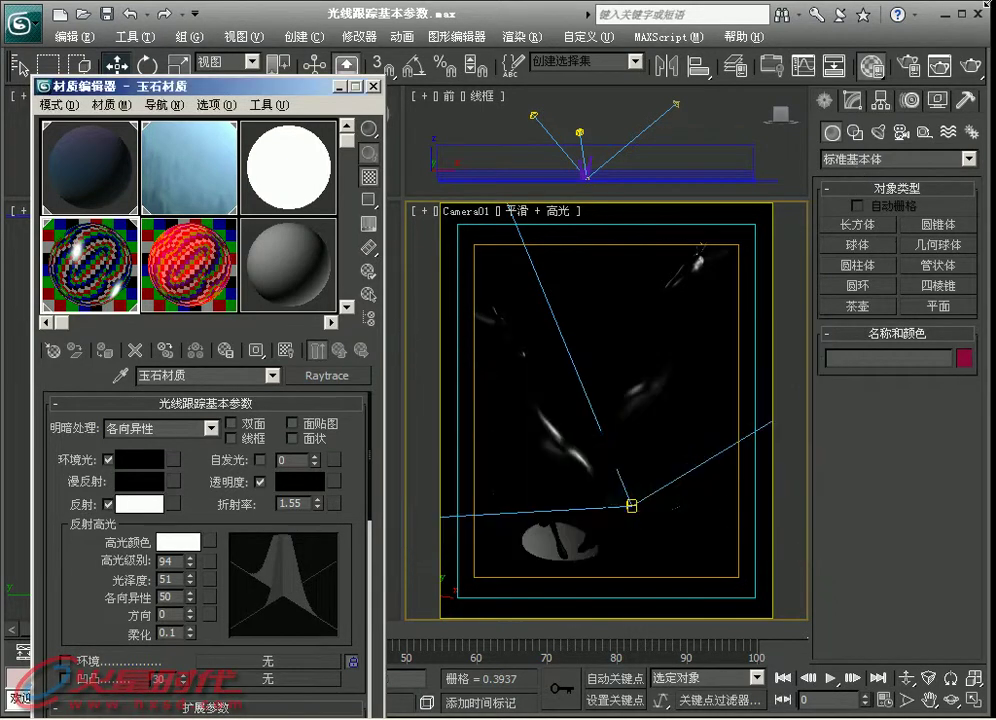
left_click(972, 68)
Render Camera01, move the frame window aside, and close the Raytrace Messages log
left_click(457, 80)
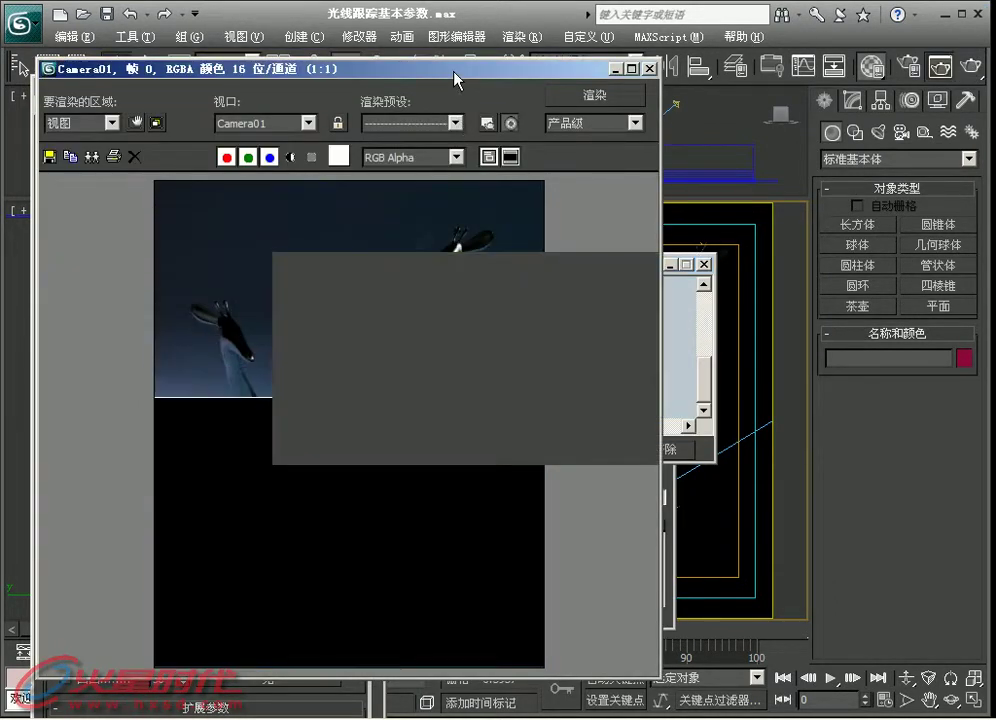
left_click_drag(457, 80, 756, 64)
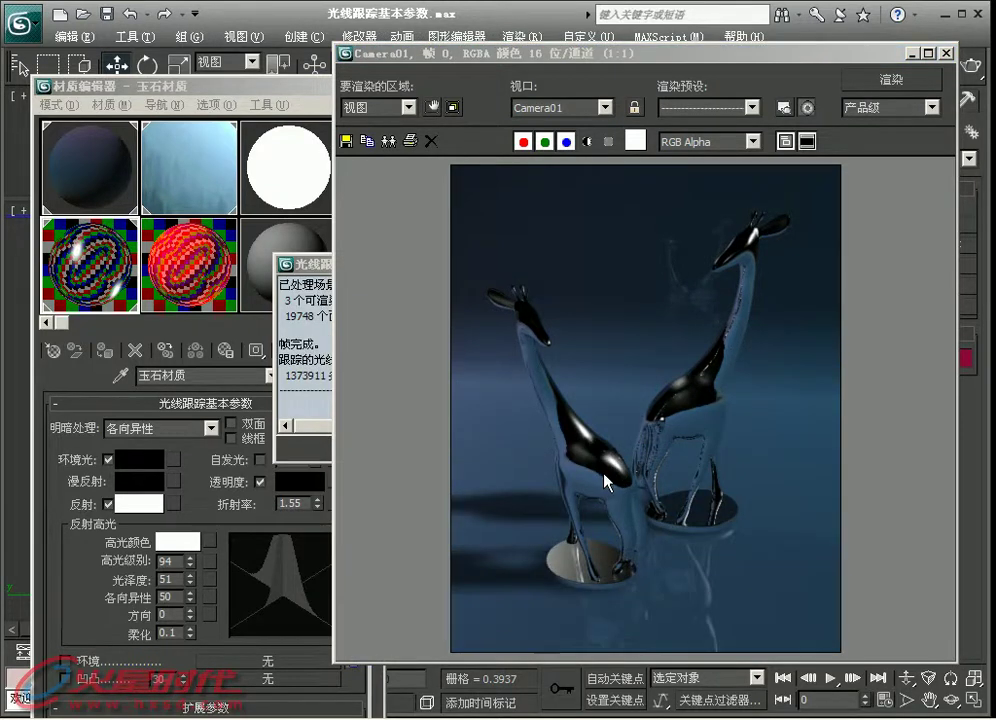
left_click_drag(305, 263, 263, 192)
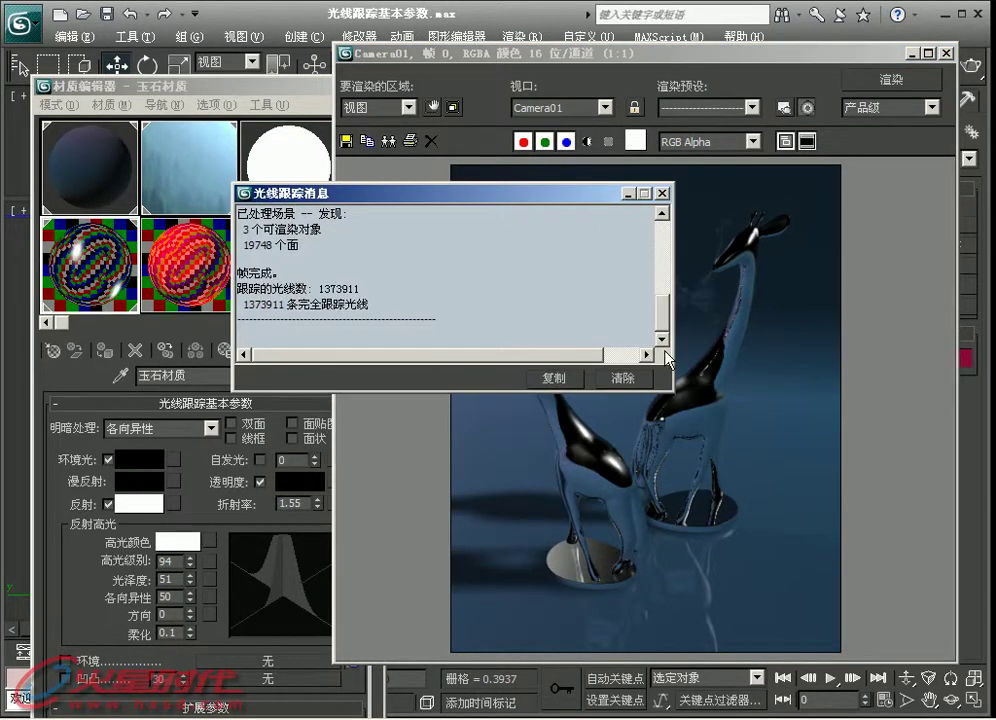
left_click(661, 192)
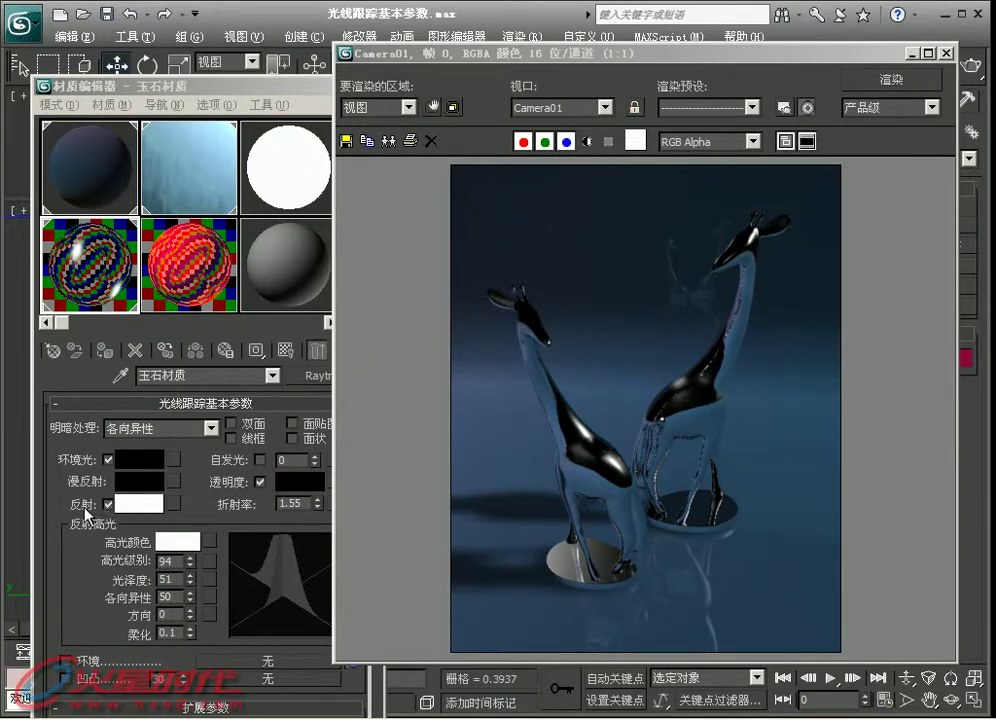
Return the jade reflection to Fresnel, re-render Camera01, and move the 光线跟踪消息 report aside
left_click(84, 510)
left_click(108, 504)
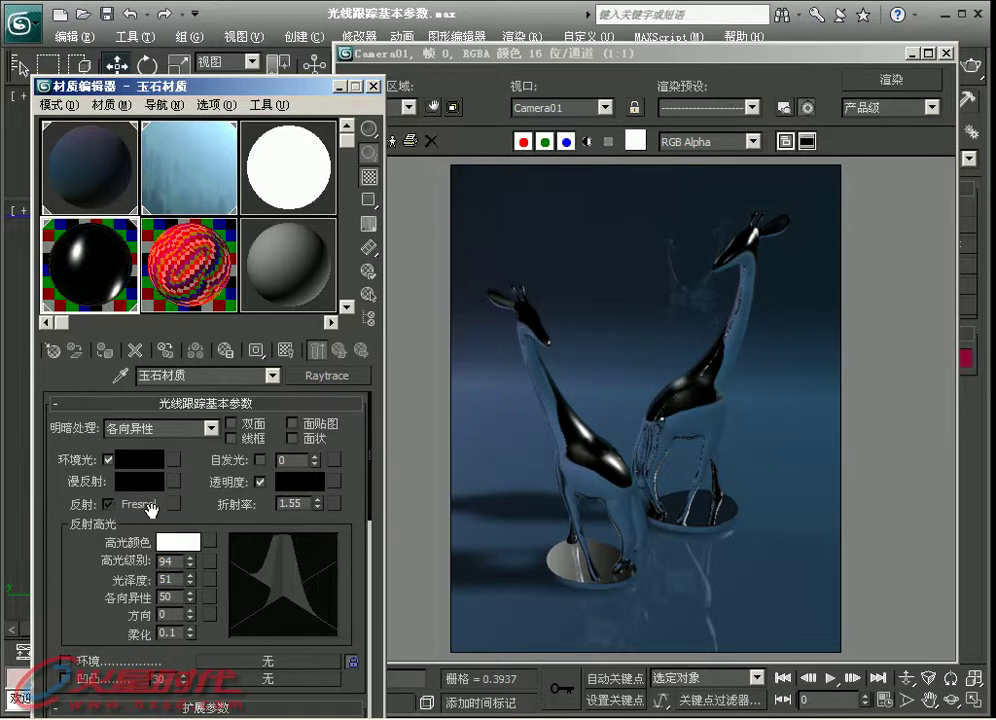
left_click(886, 78)
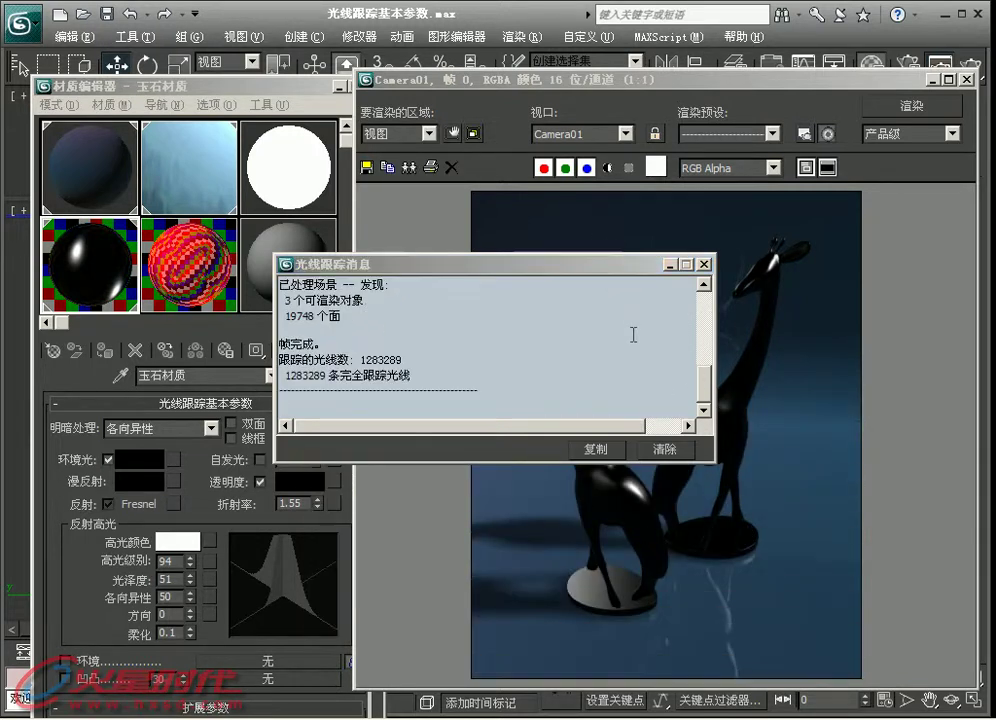
left_click_drag(630, 266, 712, 660)
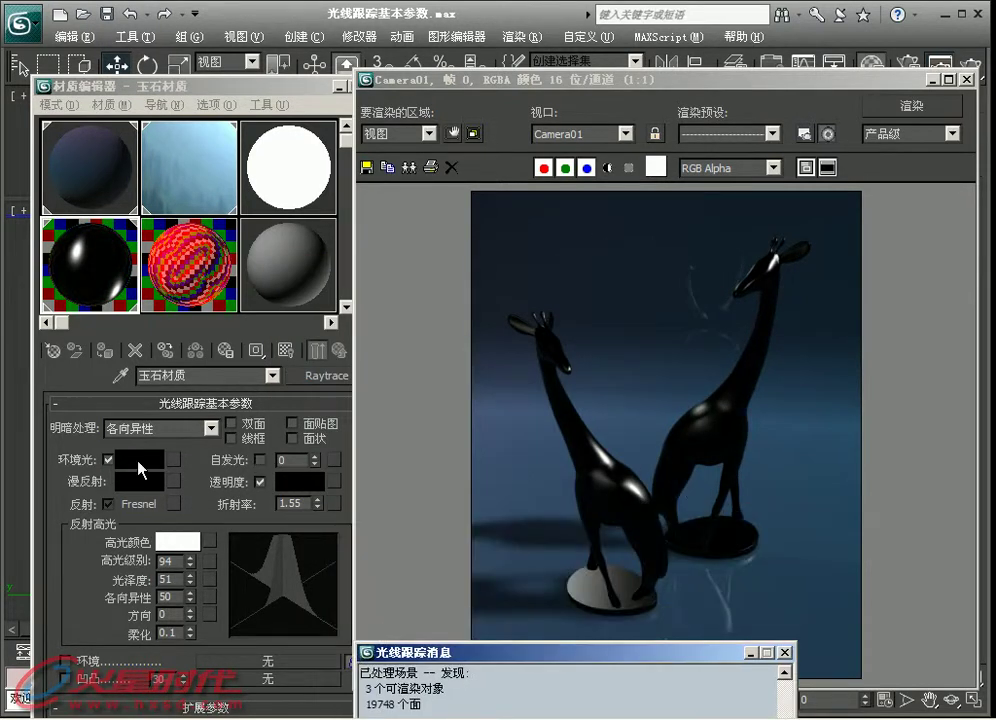
Set the jade material's 漫反射 colour to pure red (255, 0, 0)
left_click(139, 481)
left_click(557, 381)
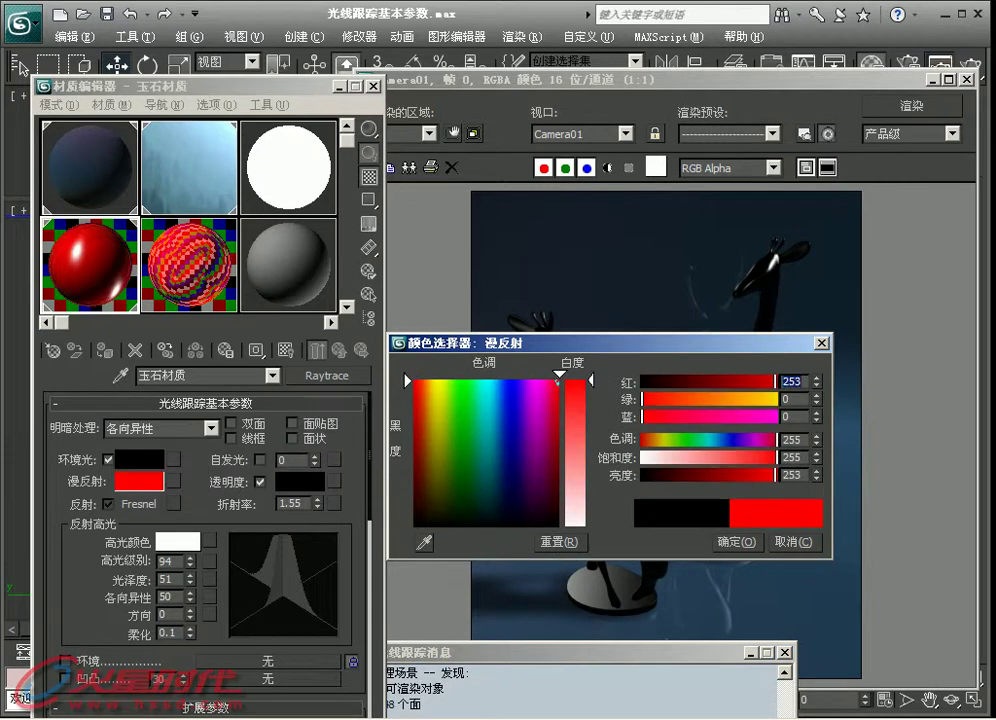
left_click(736, 542)
Render the red giraffes, zoom in and out to inspect them, then close the frame
left_click(757, 56)
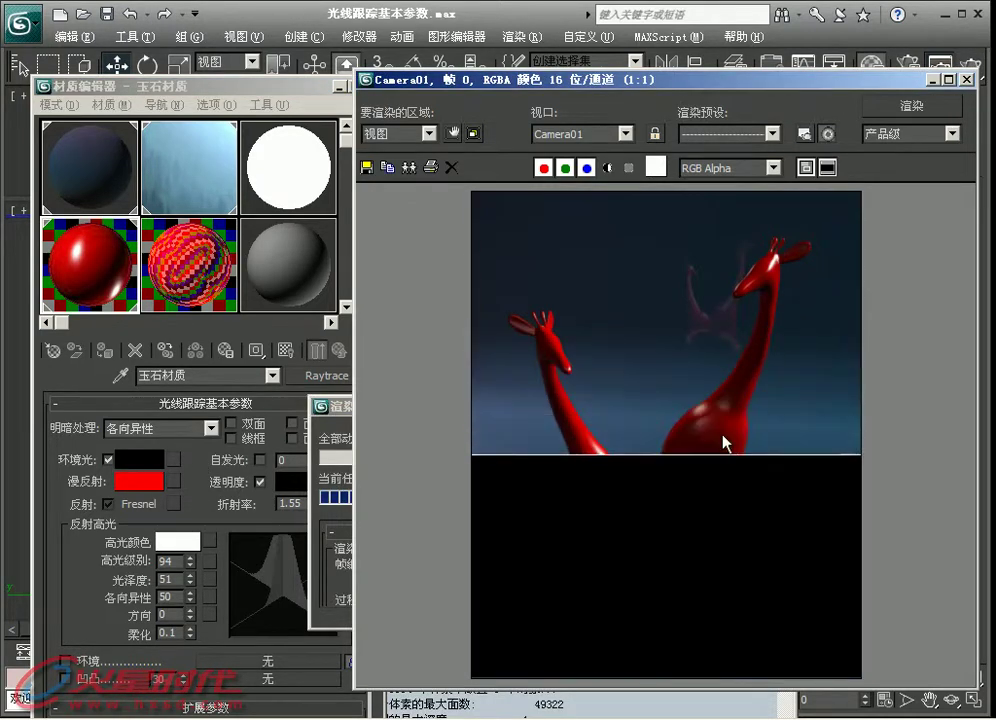
scroll(678, 467, "up", 1)
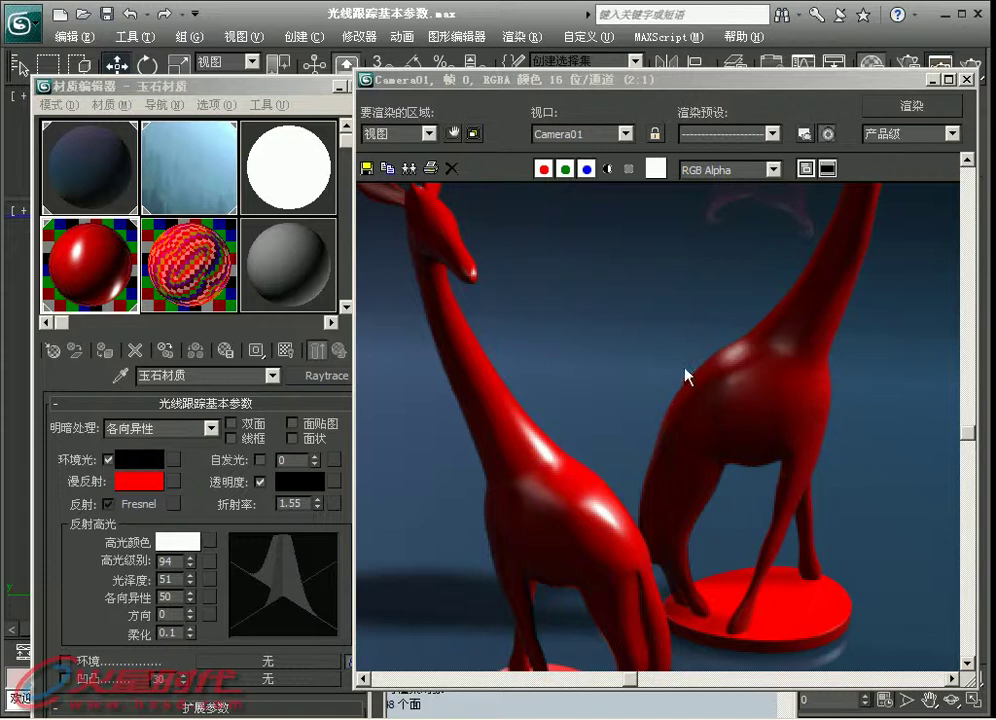
scroll(738, 407, "down", 1)
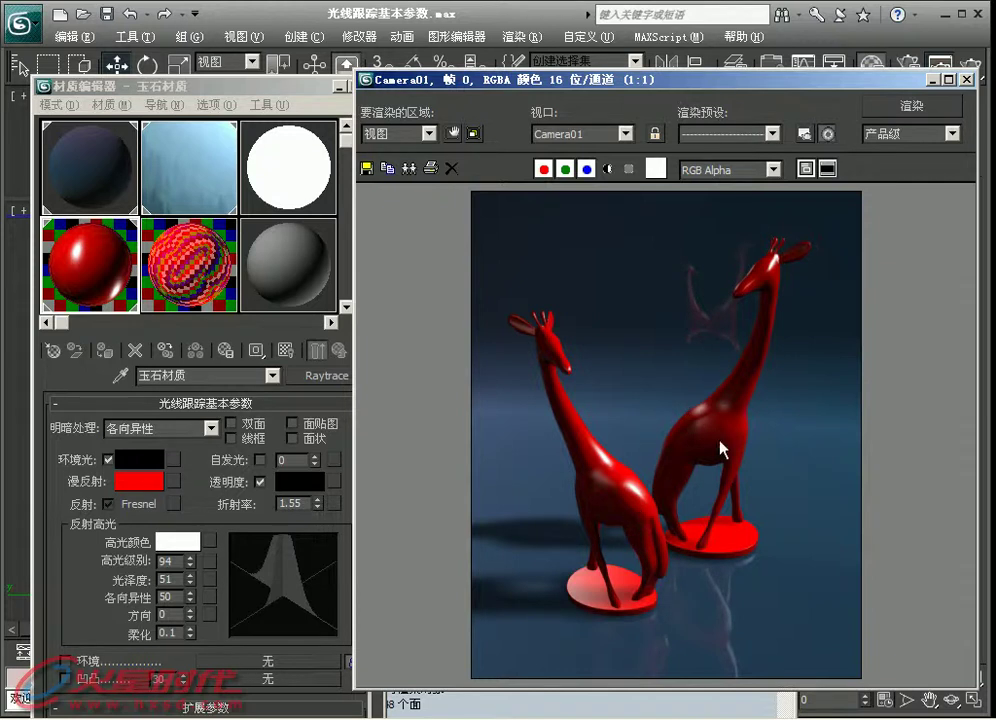
scroll(711, 330, "up", 2)
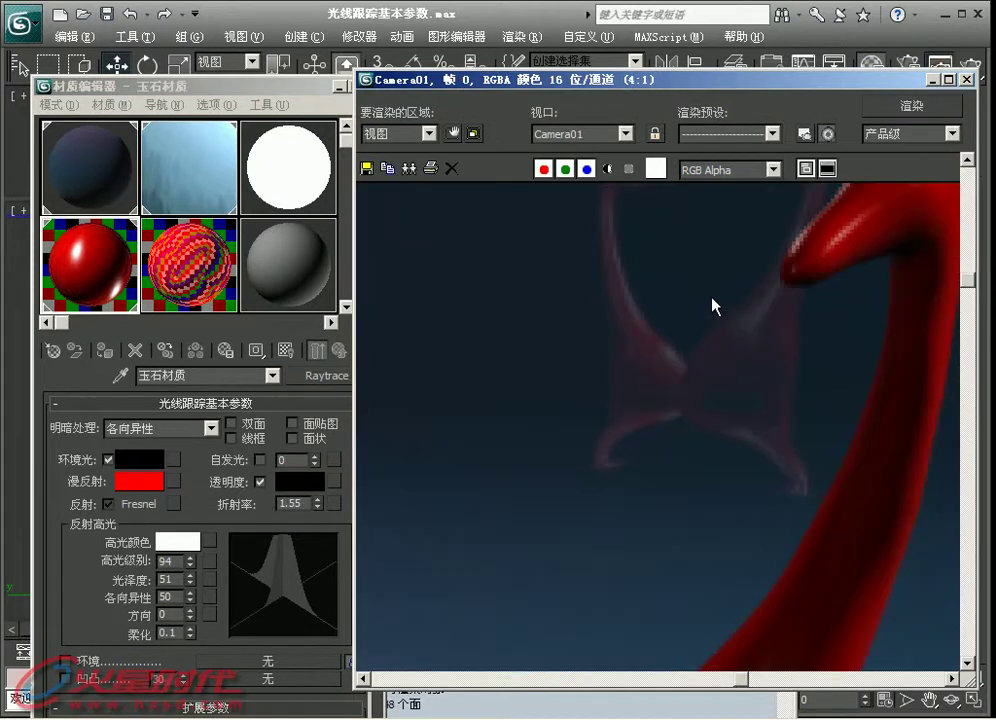
scroll(705, 298, "down", 2)
scroll(700, 285, "up", 2)
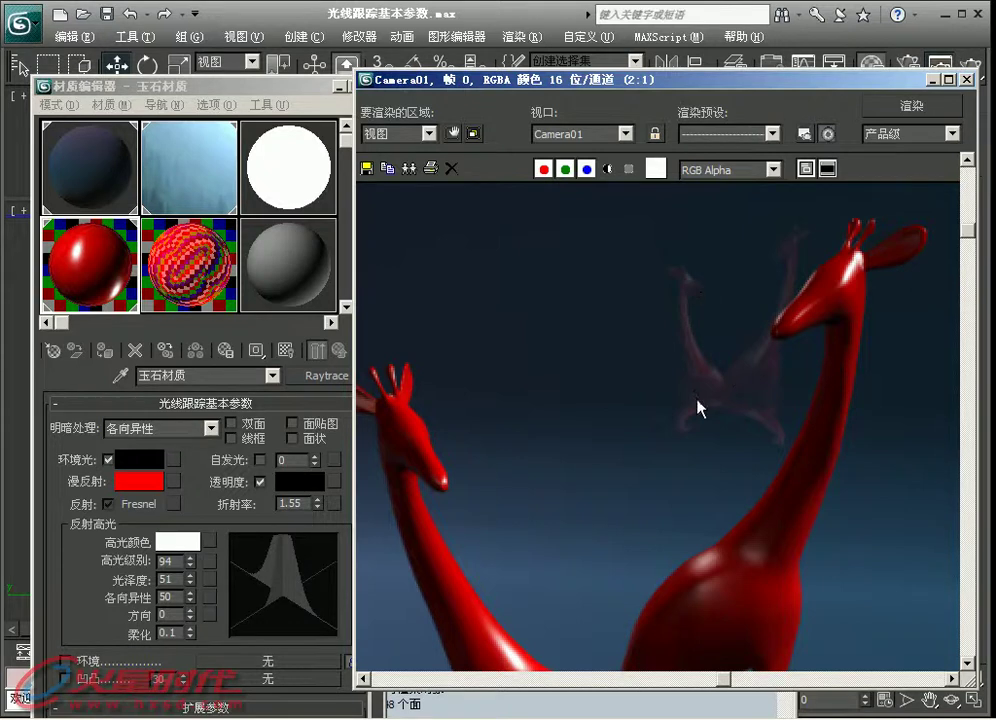
scroll(722, 345, "down", 2)
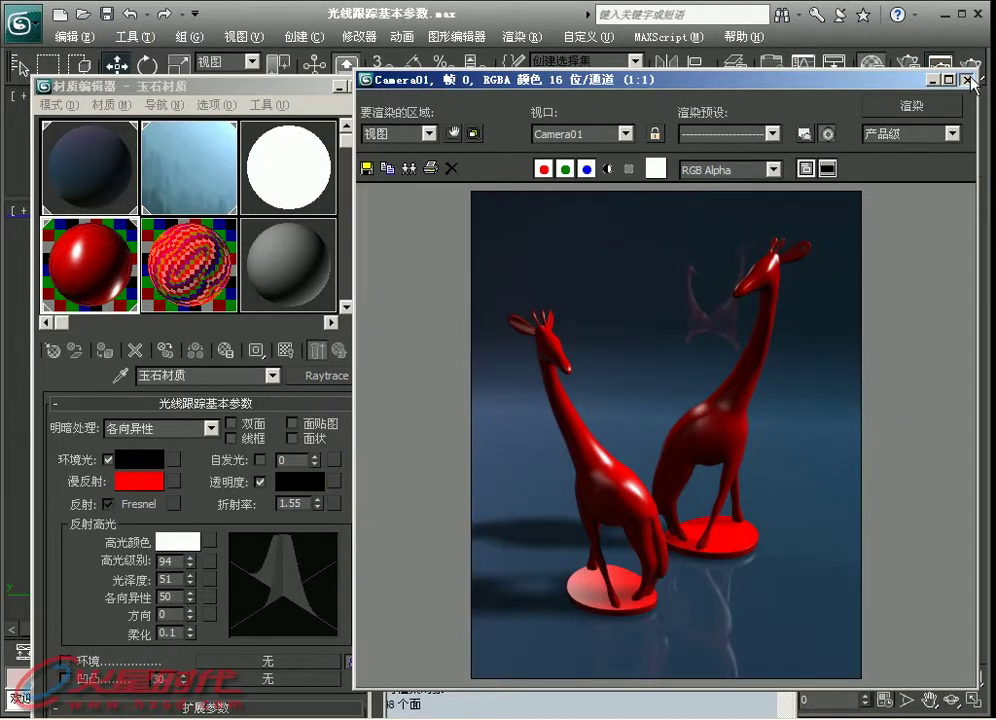
left_click(755, 63)
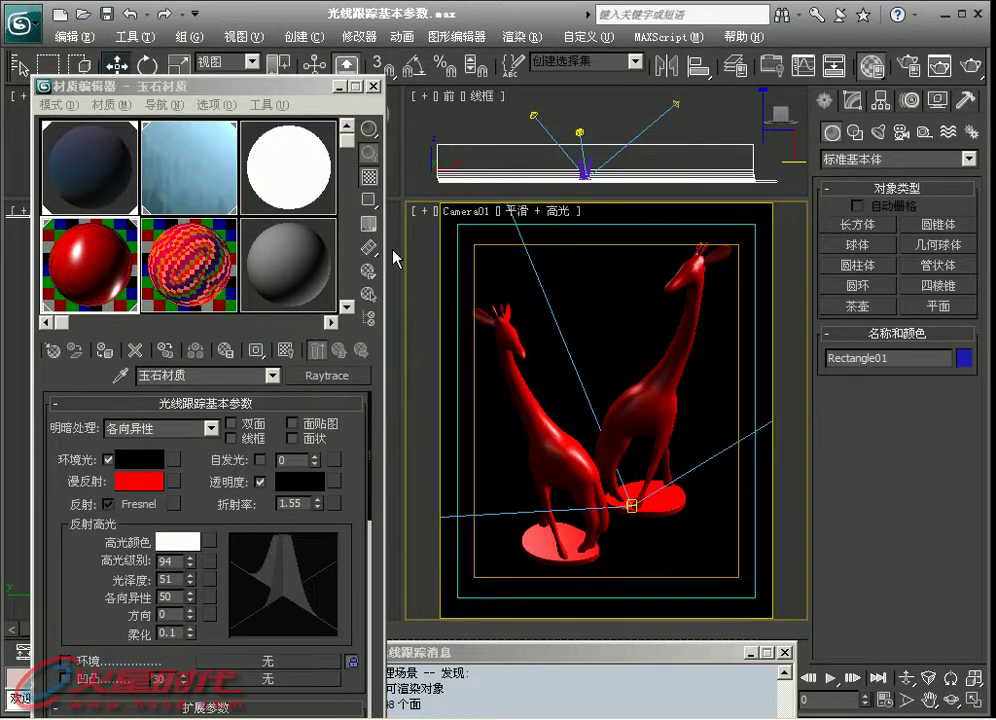
Select the 01 - Default material and open its Raytrace reflection map, Map #2
left_click(117, 184)
scroll(237, 470, "down", 5)
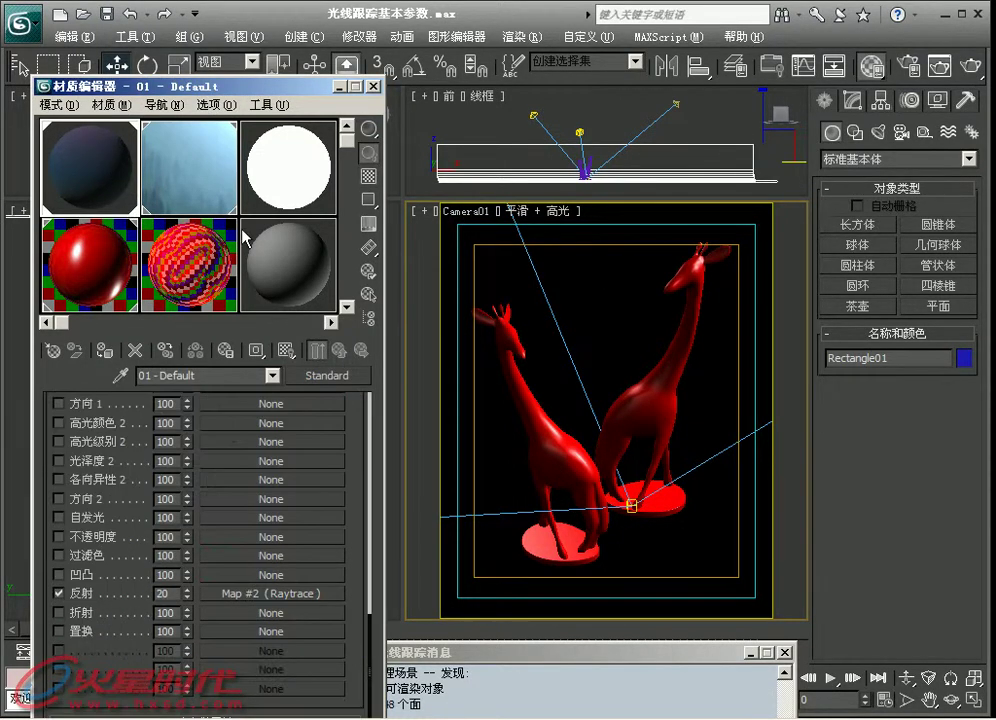
left_click(296, 508)
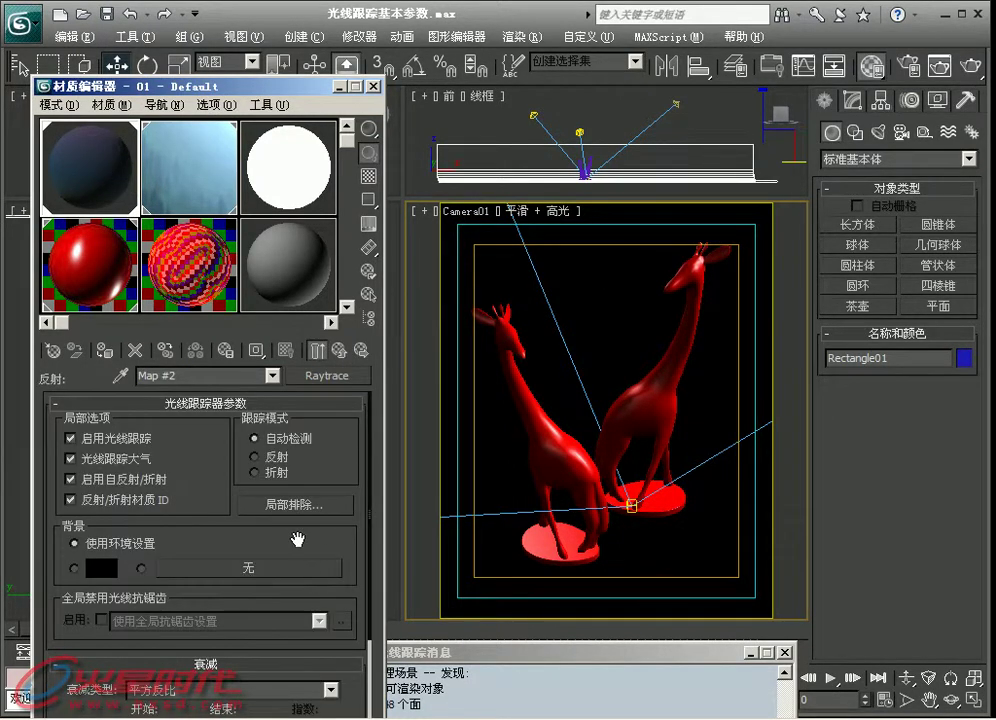
left_click_drag(296, 540, 291, 523)
Exclude 玉石材质 and 玉石材质001 from the raytrace, set 跟踪模式 to 反射, and test-render
left_click(302, 490)
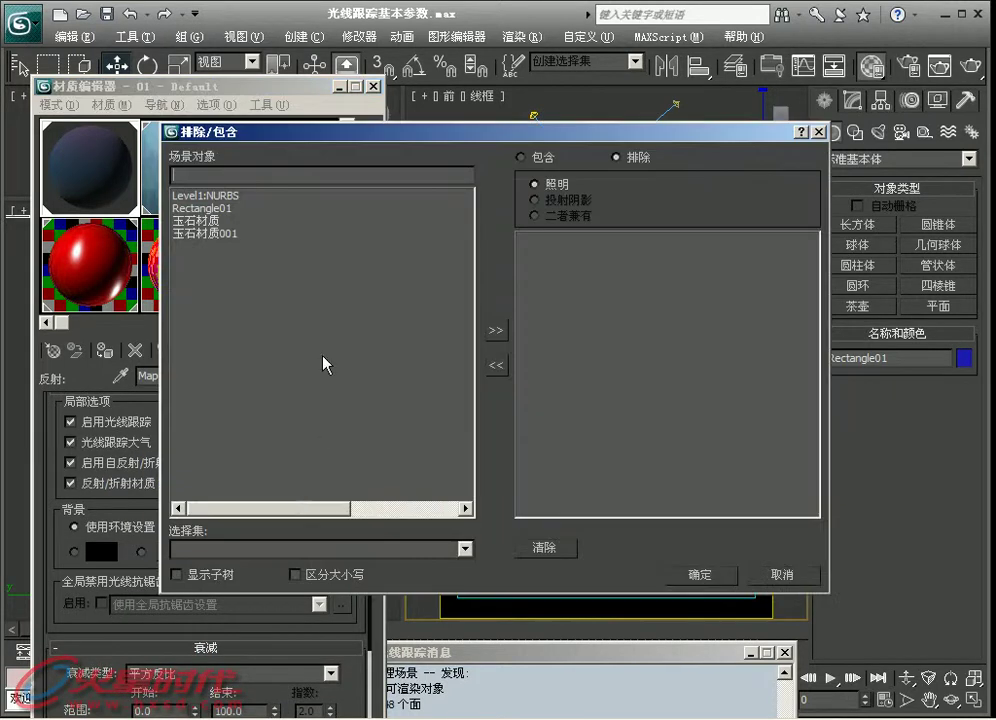
left_click_drag(205, 220, 184, 262)
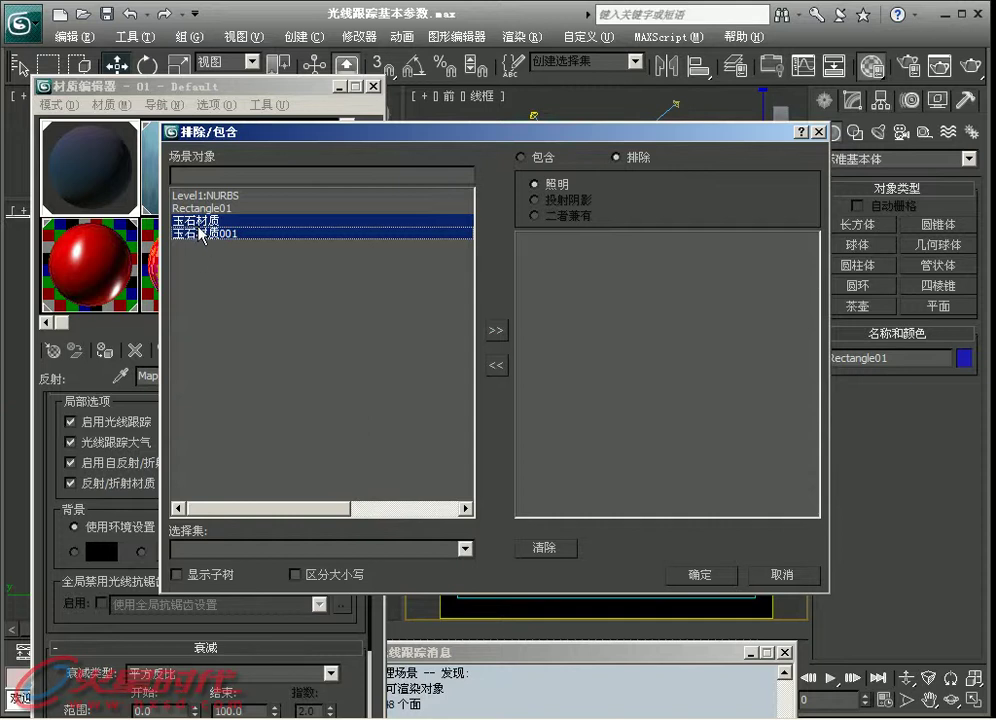
left_click(497, 331)
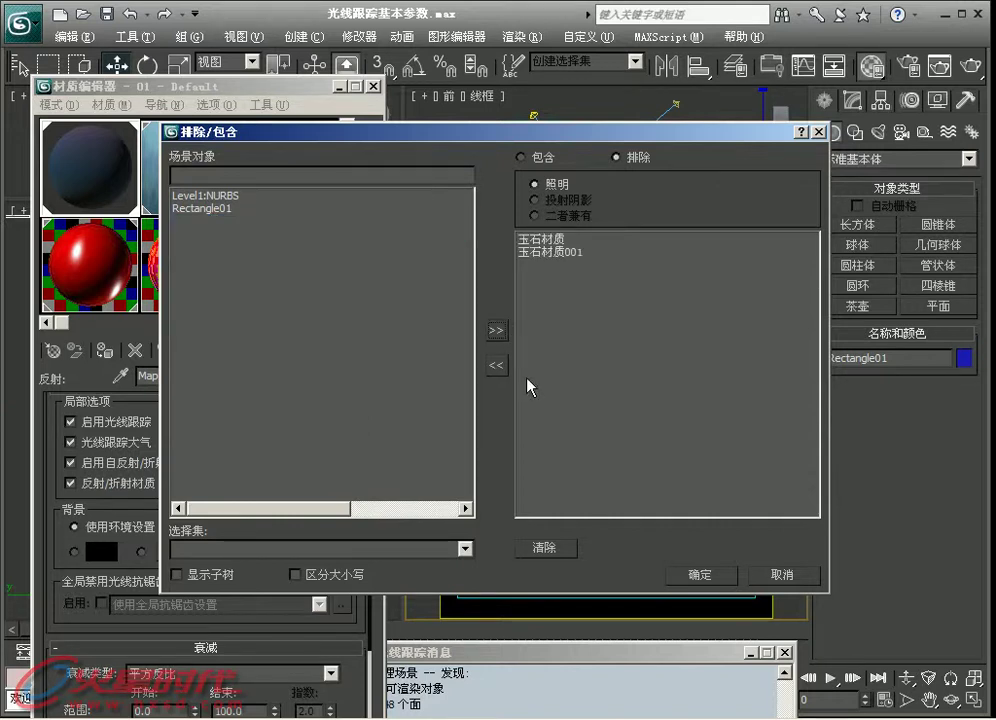
left_click(700, 575)
left_click(266, 442)
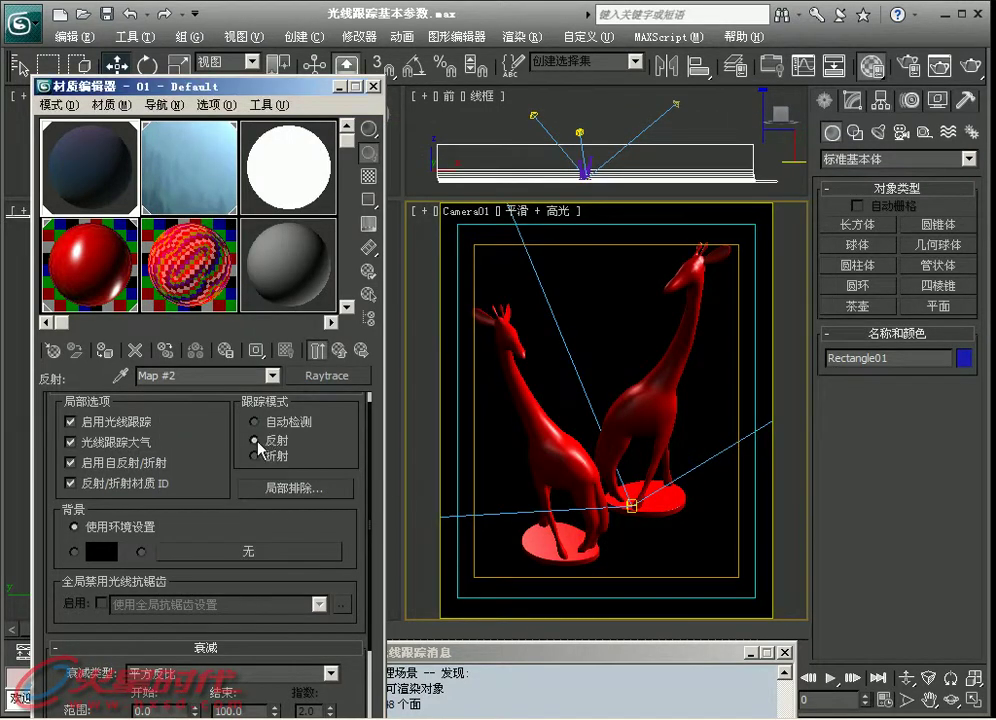
left_click(969, 78)
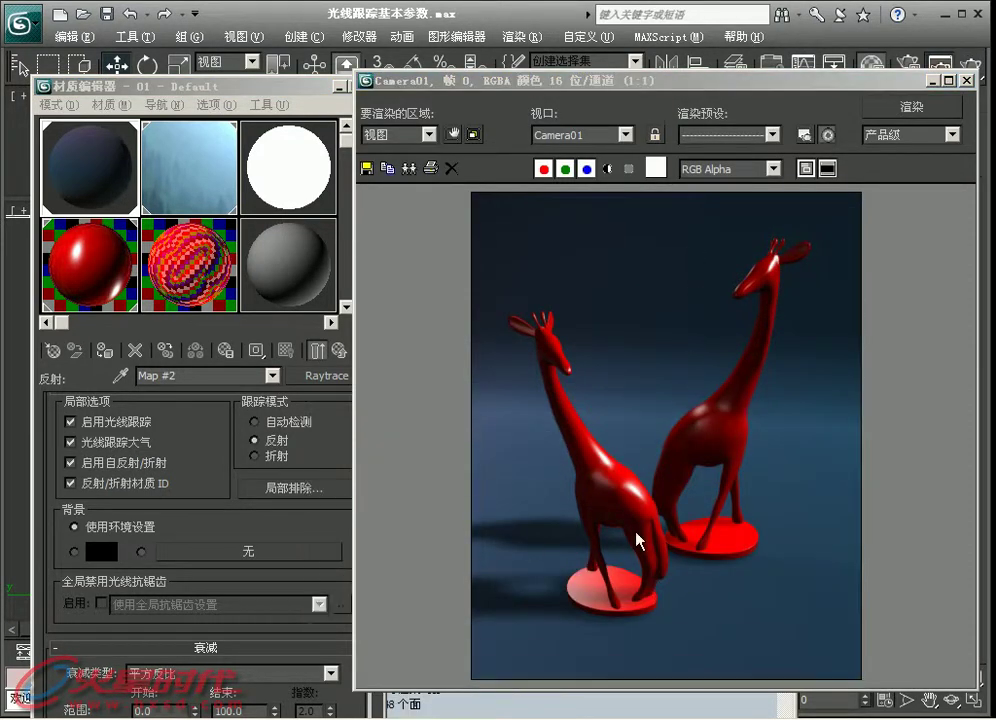
Close the render, return to 玉石材质, cycle reflection back to Fresnel, and magnify its sample slot
left_click(966, 80)
left_click(96, 228)
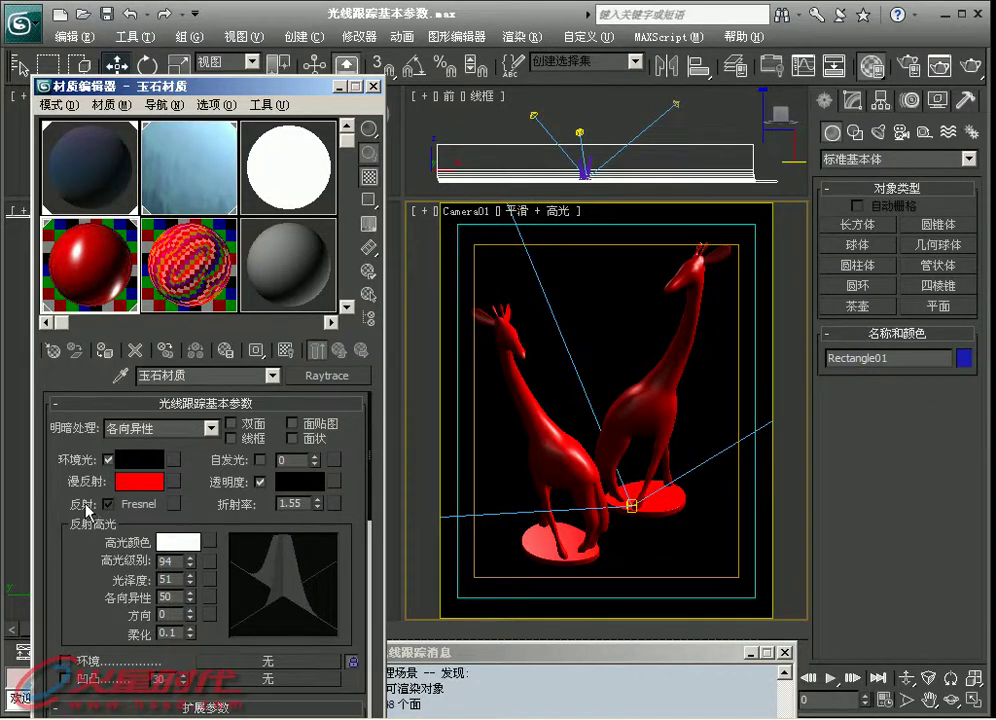
left_click(107, 504)
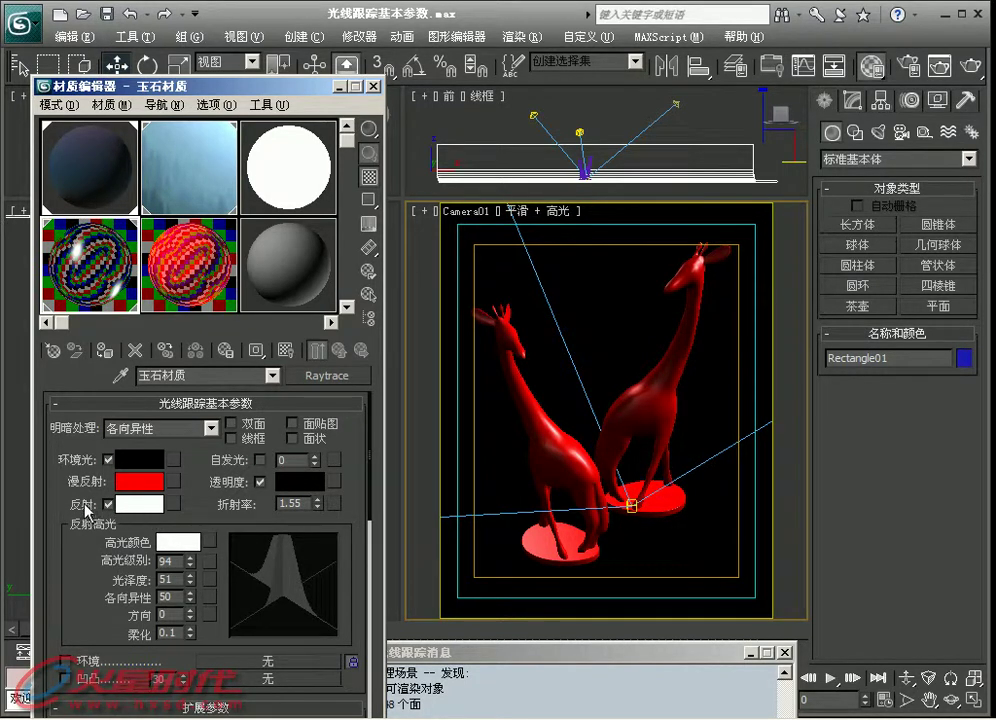
left_click(108, 504)
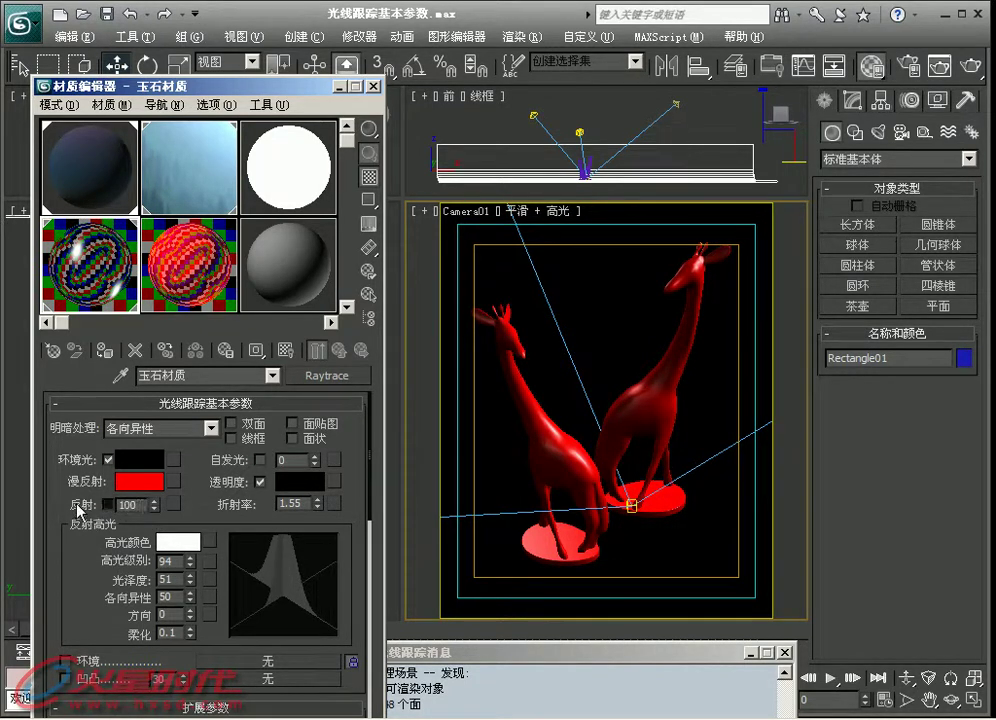
left_click(108, 504)
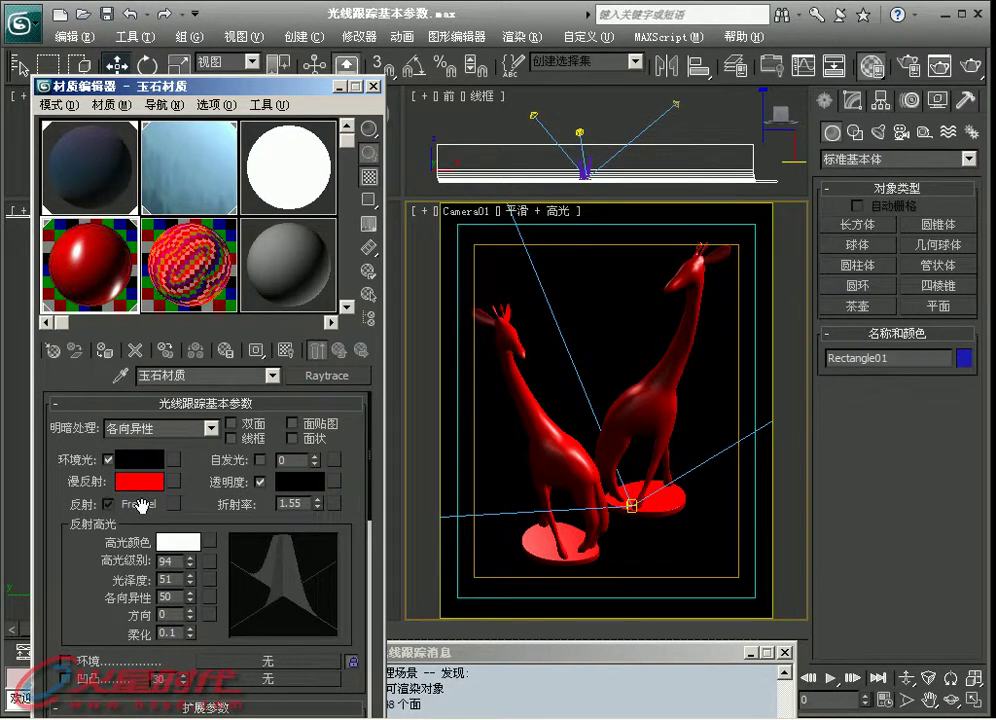
double_click(288, 504)
Place the enlarged jade preview beside the editor and try refraction indices 1.3 and 1.2
double_click(88, 263)
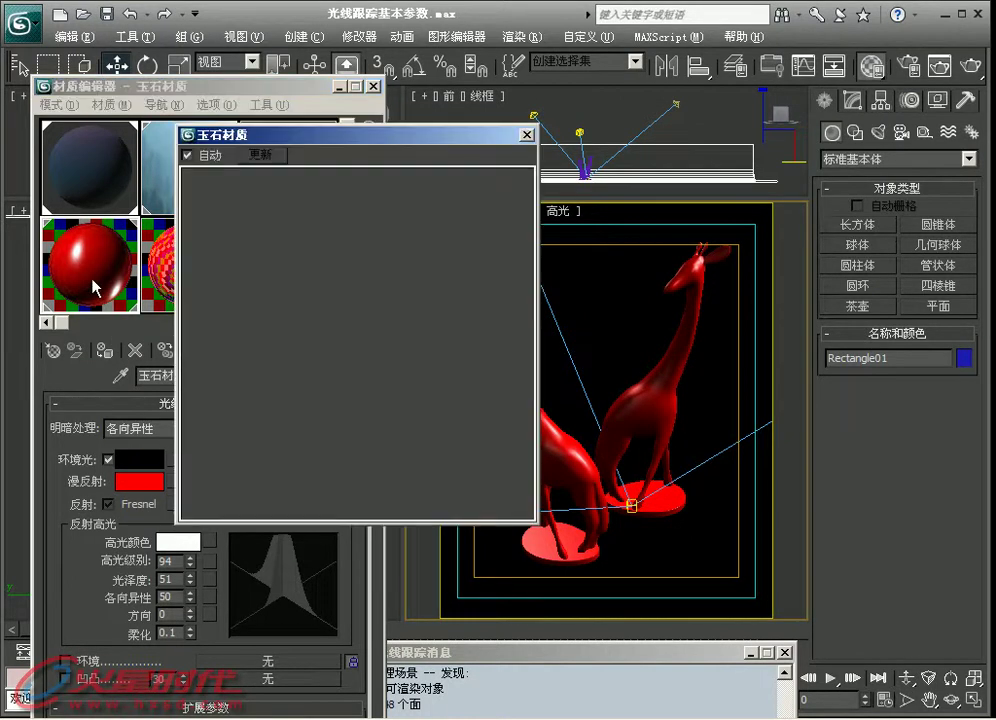
left_click_drag(443, 144, 678, 208)
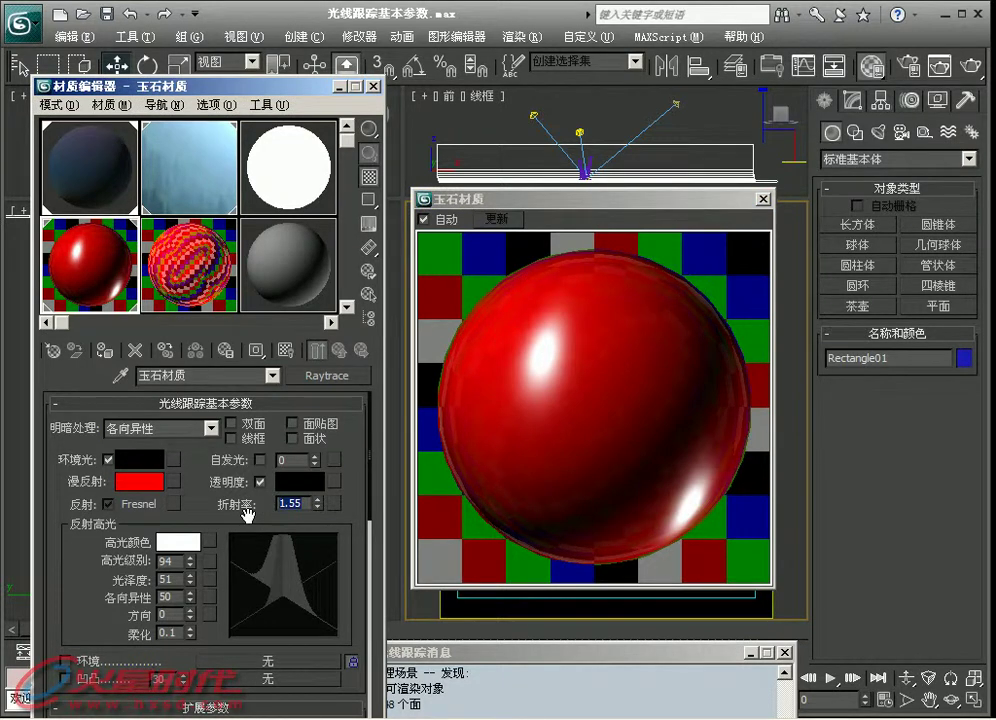
key("BackSpace")
key("BackSpace")
type("3")
key("Return")
type("1.2")
key("Return")
Compare refraction indices 2.0 and 2.4, then settle on 1.5
type("2")
key("Return")
type("2.4")
key("Return")
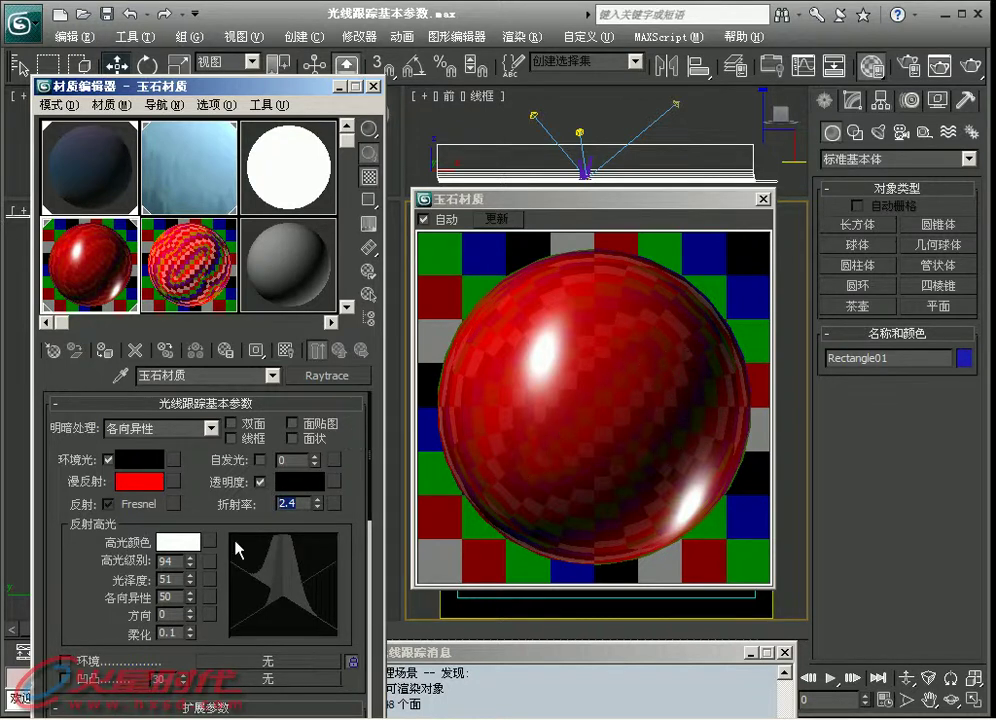
type("1.5")
key("Return")
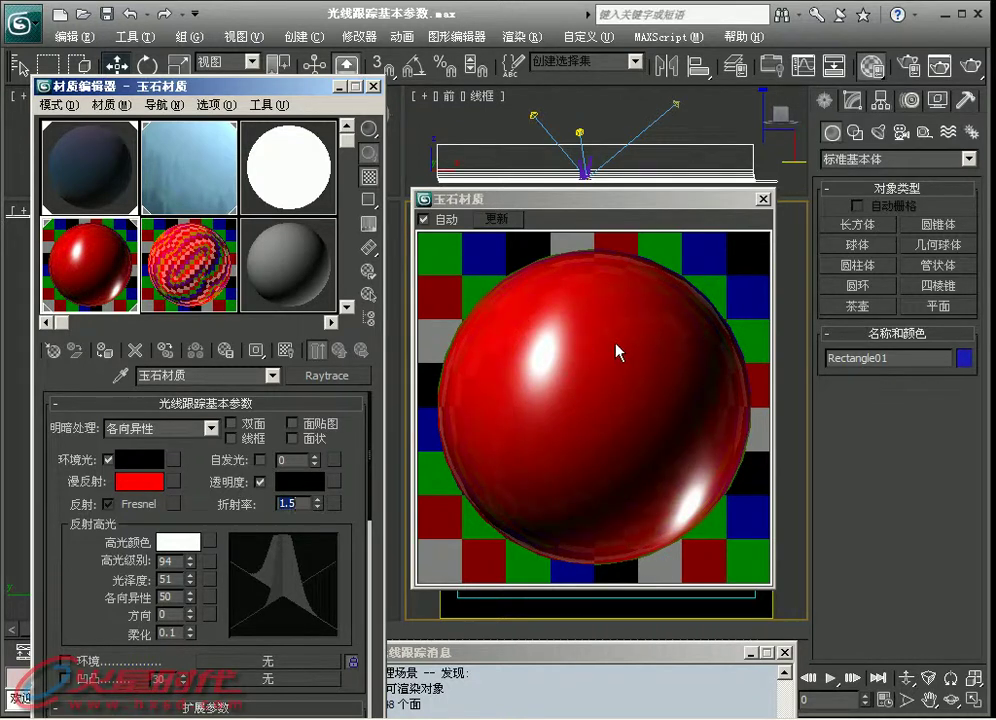
Set the jade material's diffuse colour to black
left_click(139, 481)
left_click_drag(407, 381, 407, 526)
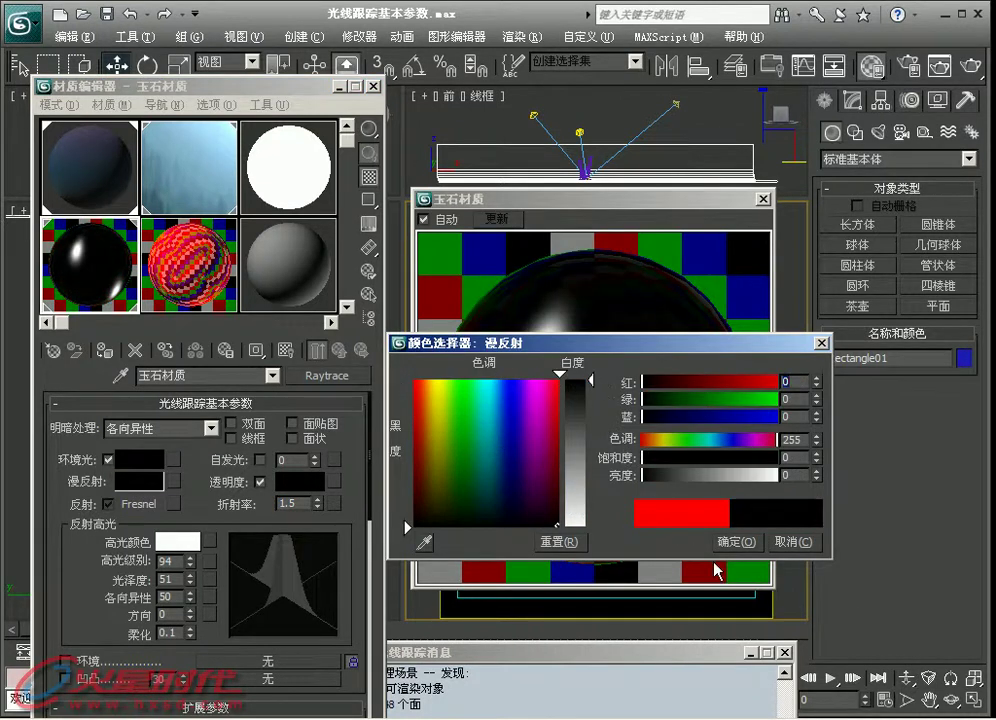
left_click(738, 541)
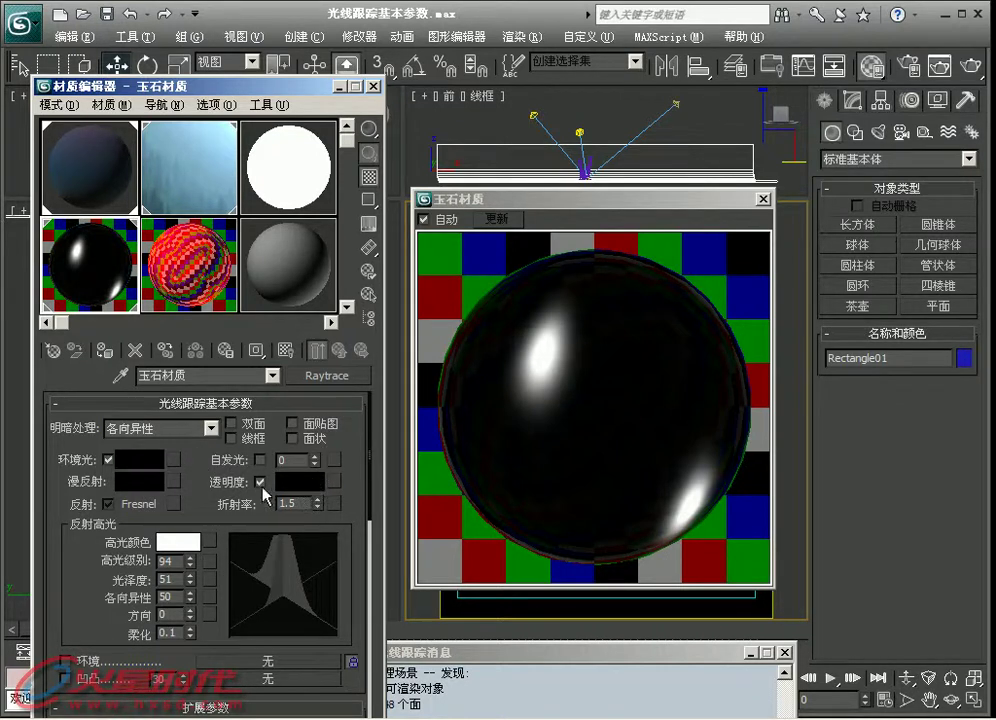
Set the transparency colour to white (255, 255, 255) for a clear glass look
left_click(288, 490)
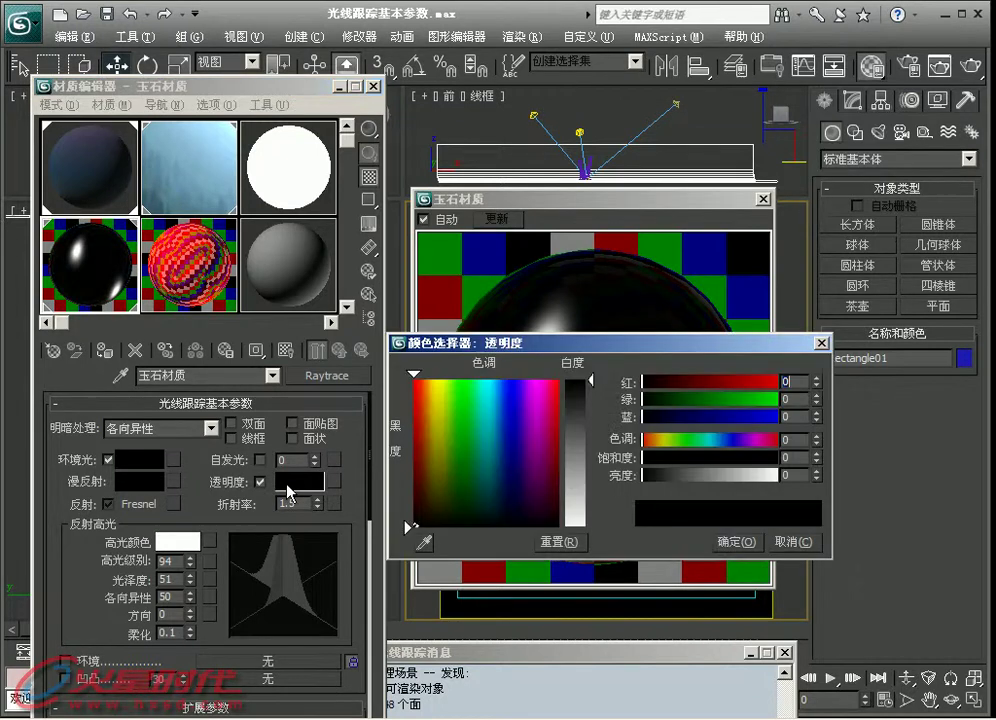
mouse_move(592, 380)
left_mouse_down()
mouse_move(592, 404)
mouse_move(592, 378)
left_mouse_up()
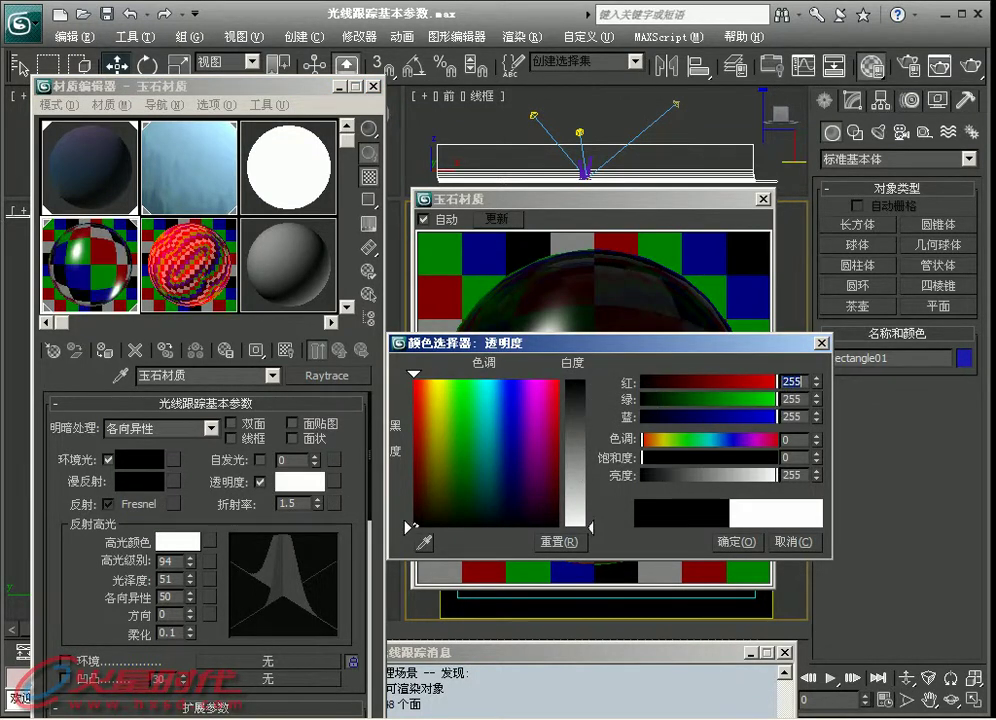
left_click(736, 541)
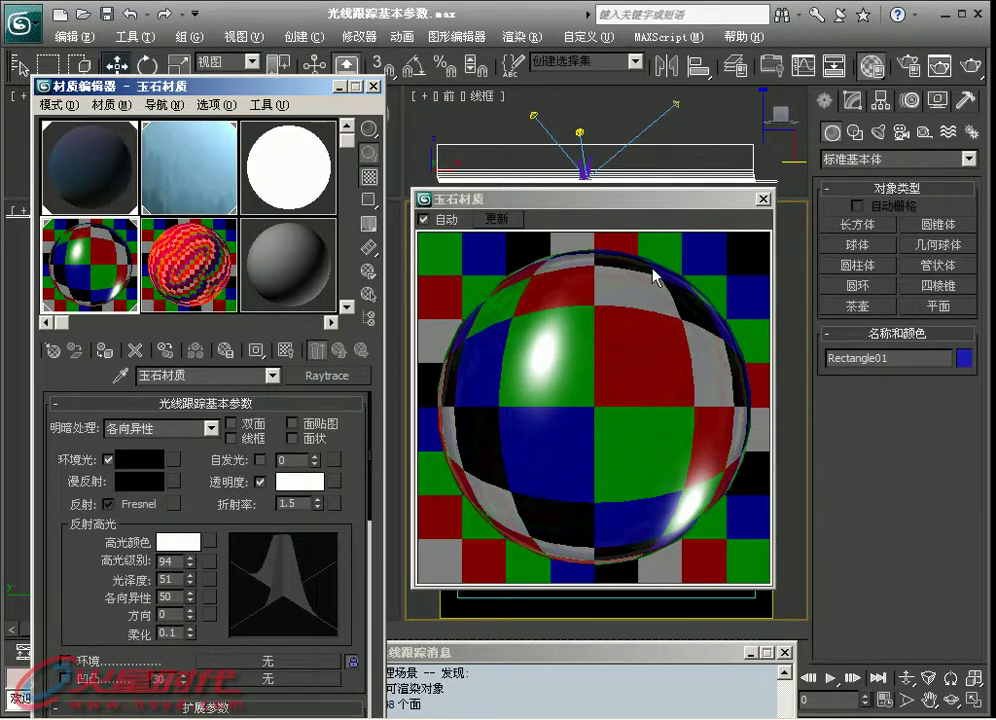
Test-render the camera view, then set the transparency to black and render again
left_click(763, 199)
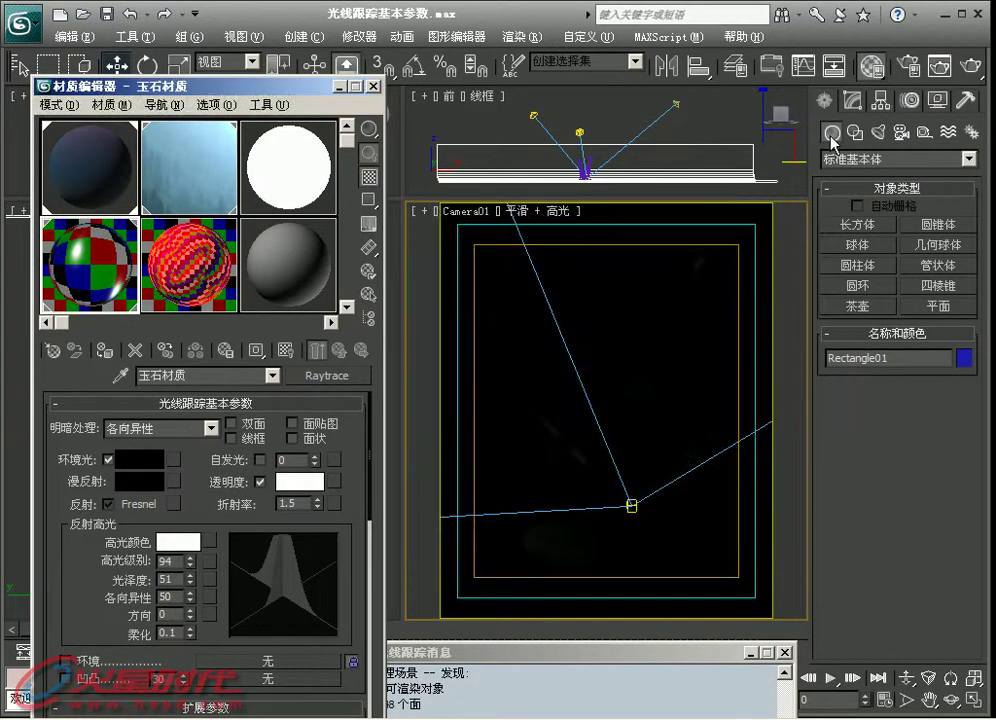
key("shift+q")
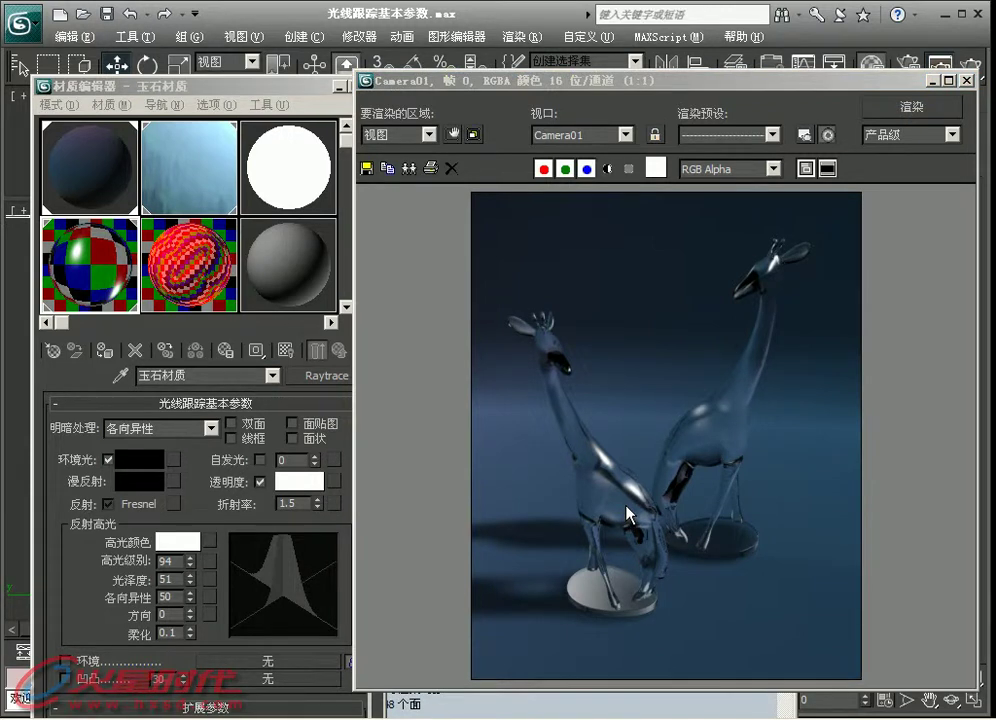
left_click(303, 483)
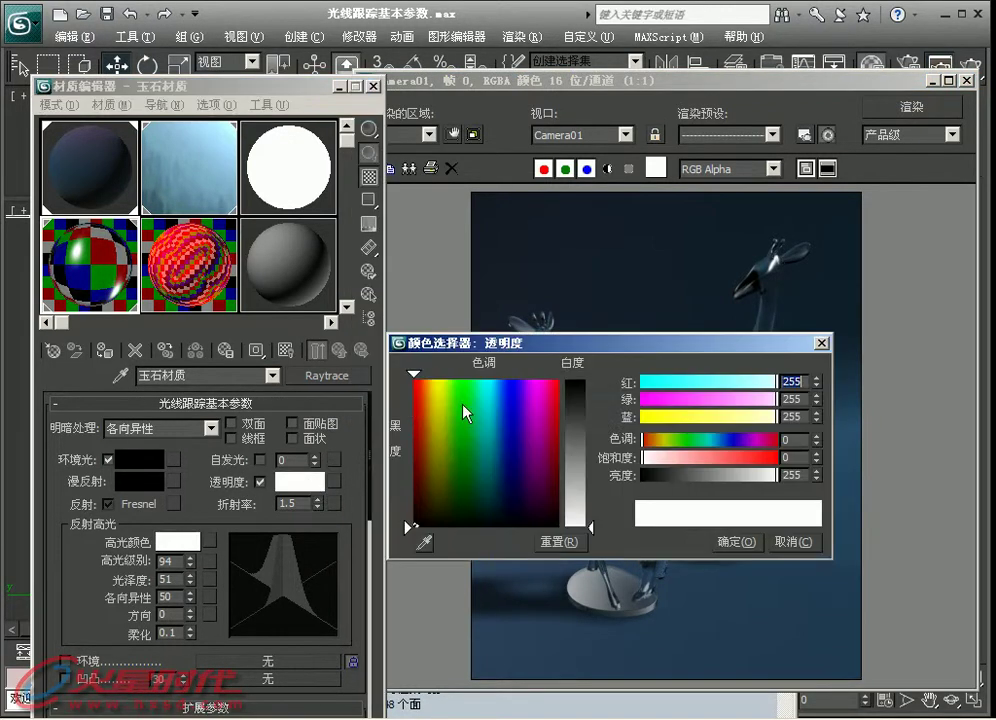
left_click_drag(589, 488, 589, 382)
left_click(737, 541)
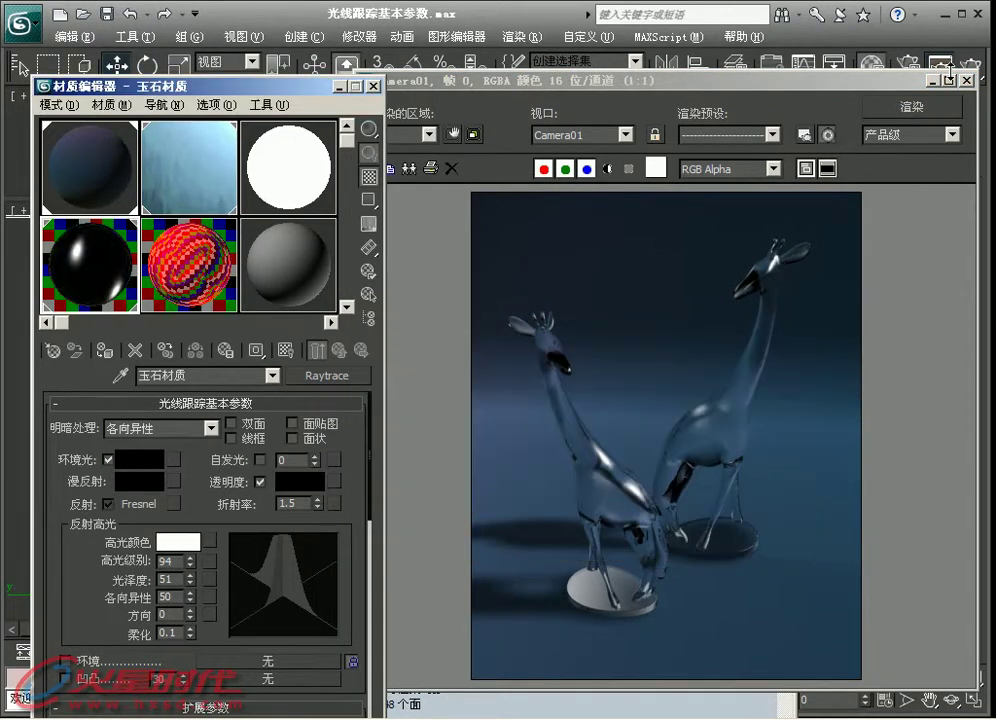
key("shift+q")
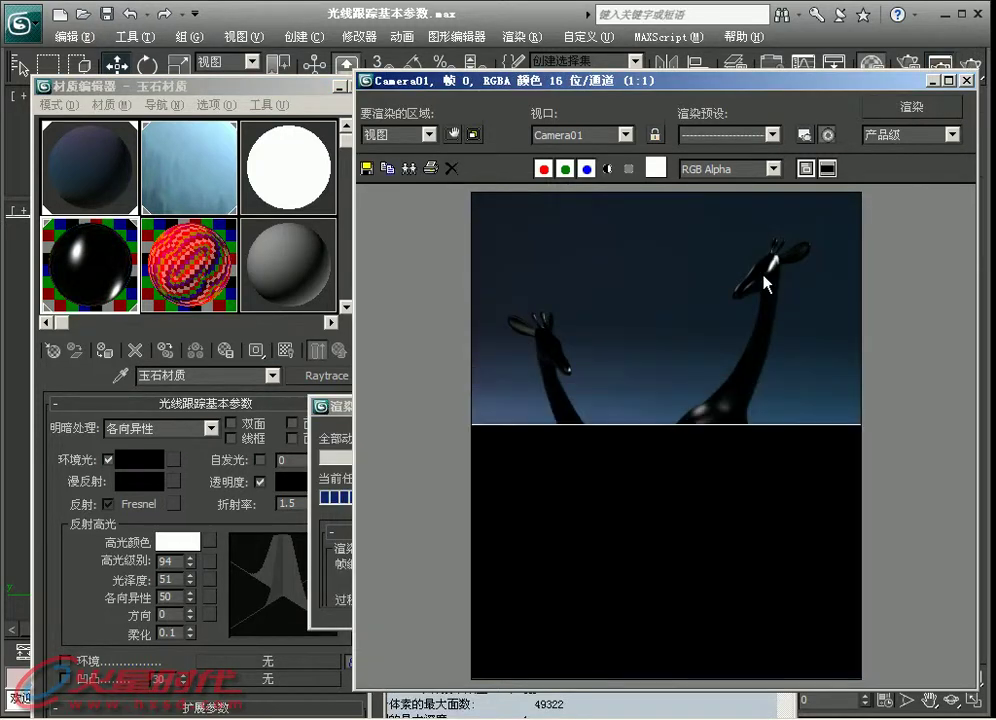
Replace Fresnel reflection with plain white reflection and re-render the giraffes
left_click(84, 507)
key("shift+q")
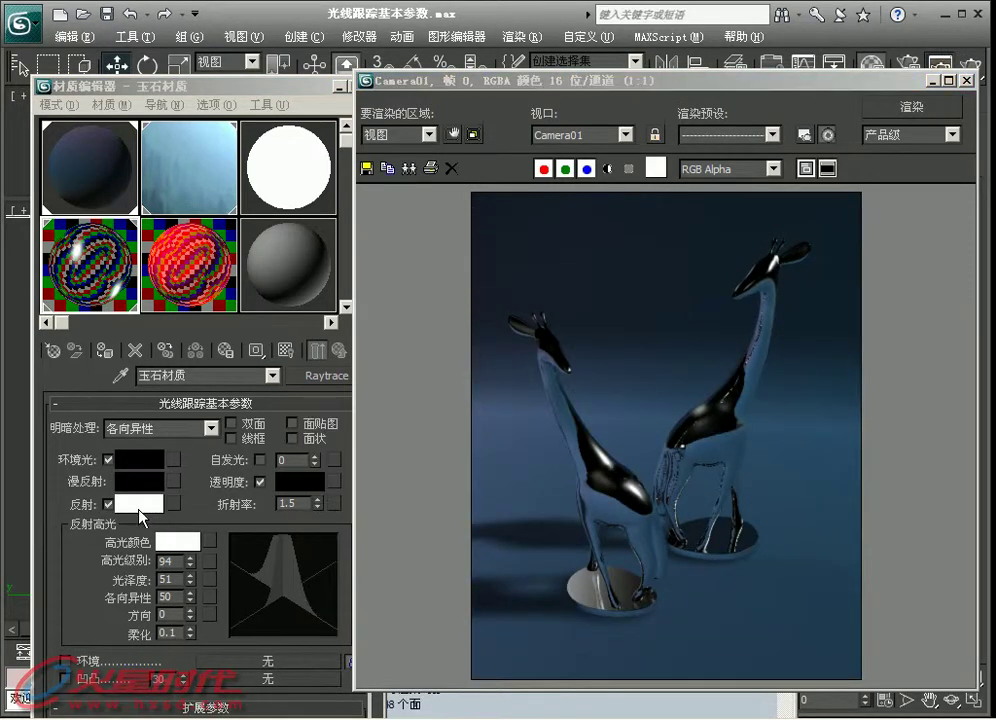
scroll(655, 492, "up", 1)
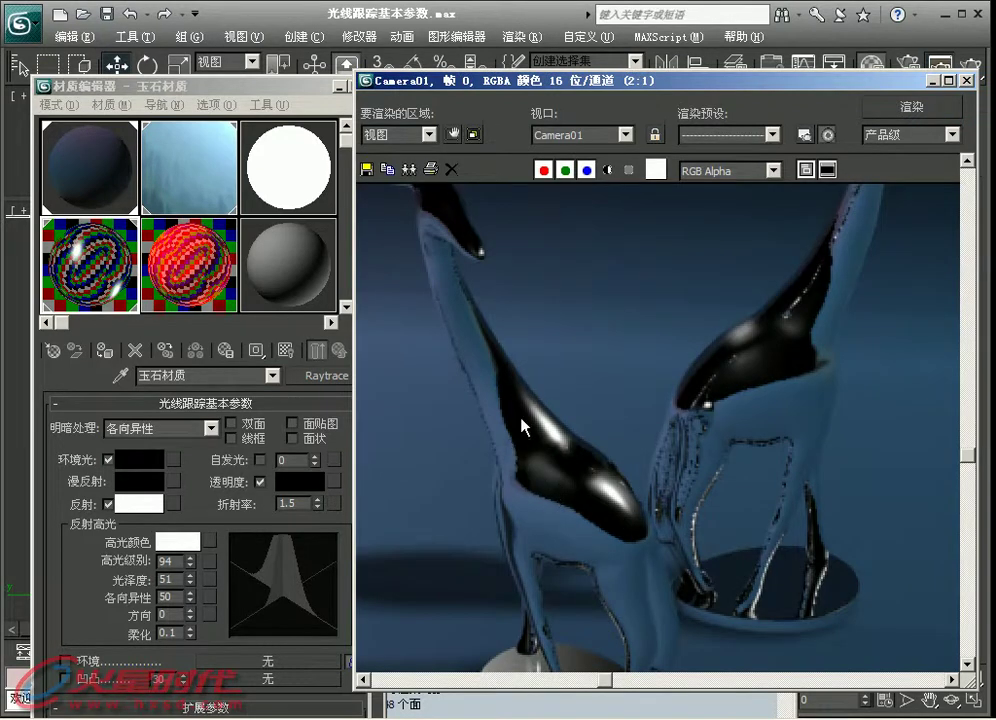
left_click(521, 36)
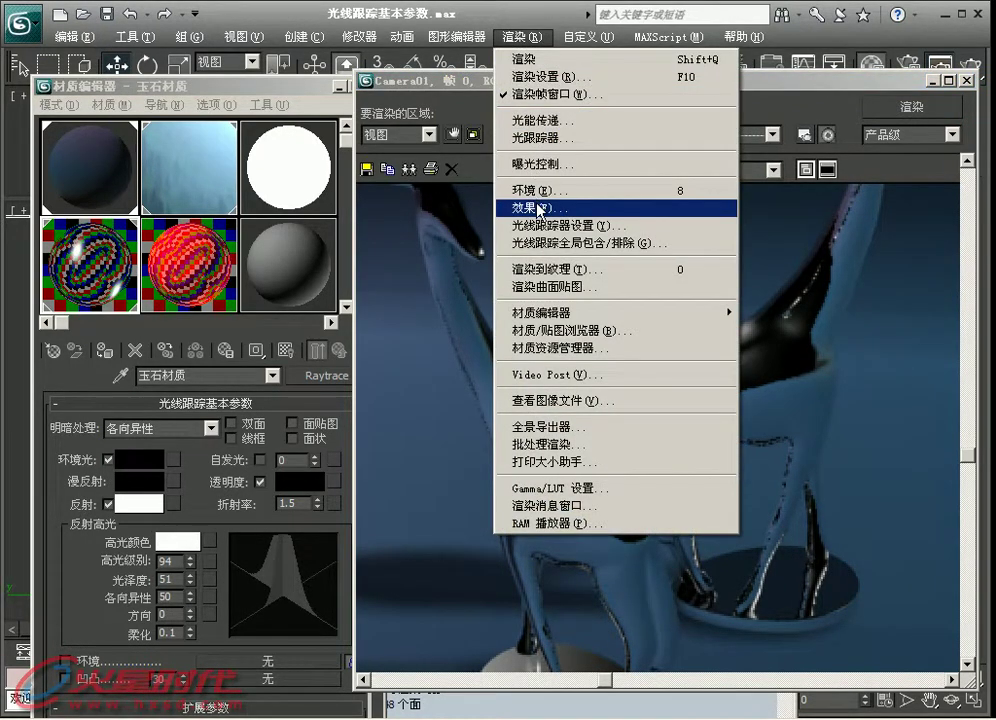
Bring up the Environment and Effects settings beside the render window
left_click(445, 90)
left_click_drag(467, 80, 482, 101)
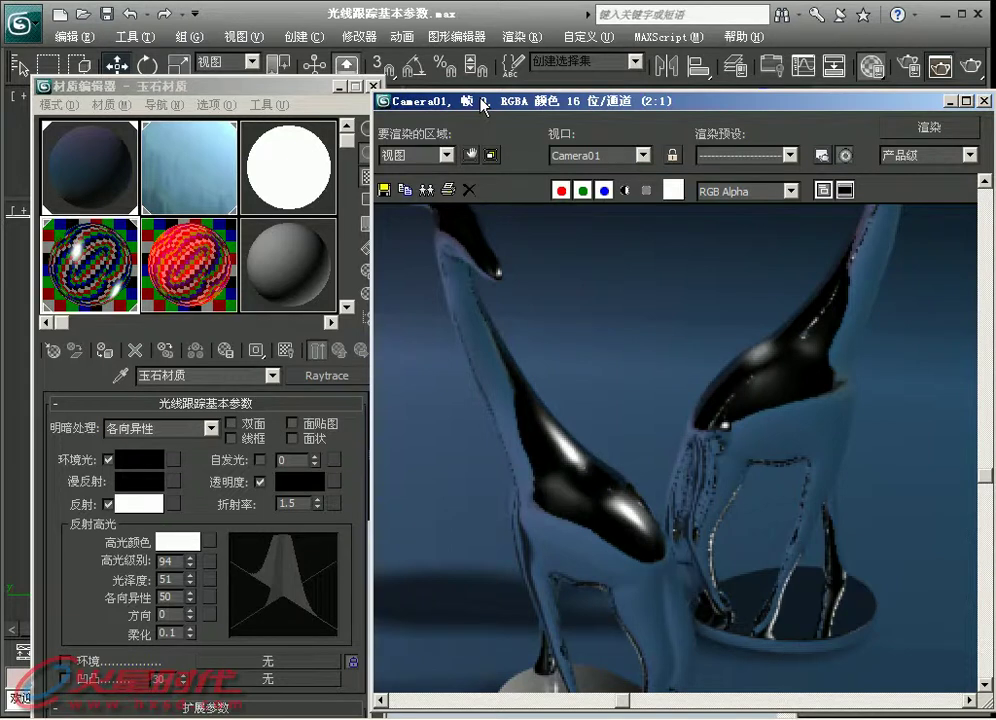
scroll(523, 370, "down", 1)
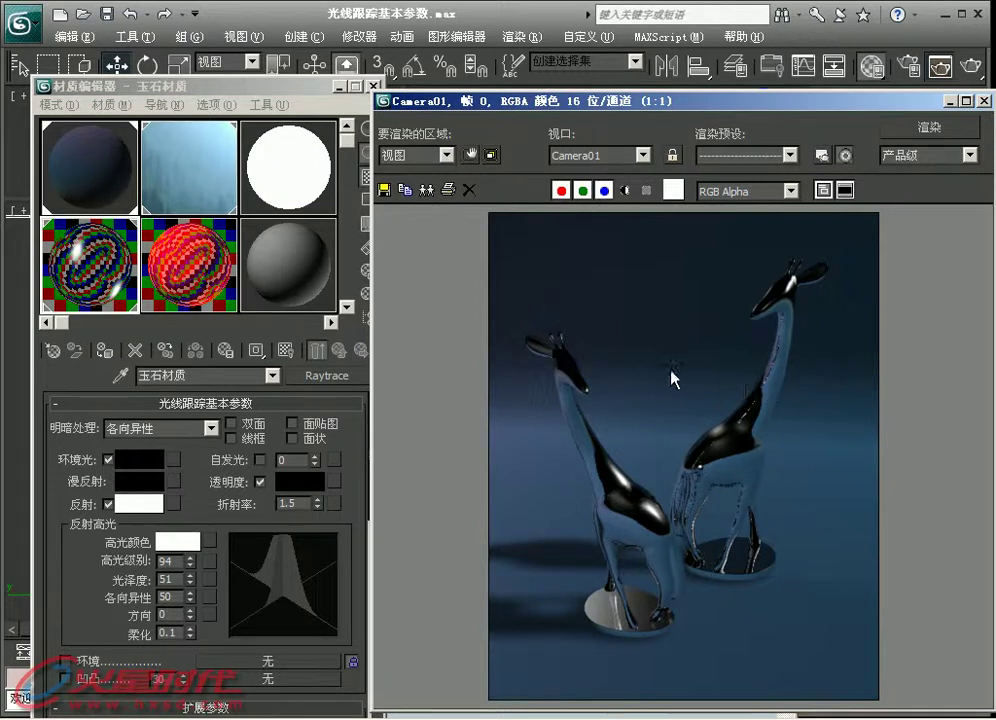
left_click(452, 36)
mouse_move(522, 36)
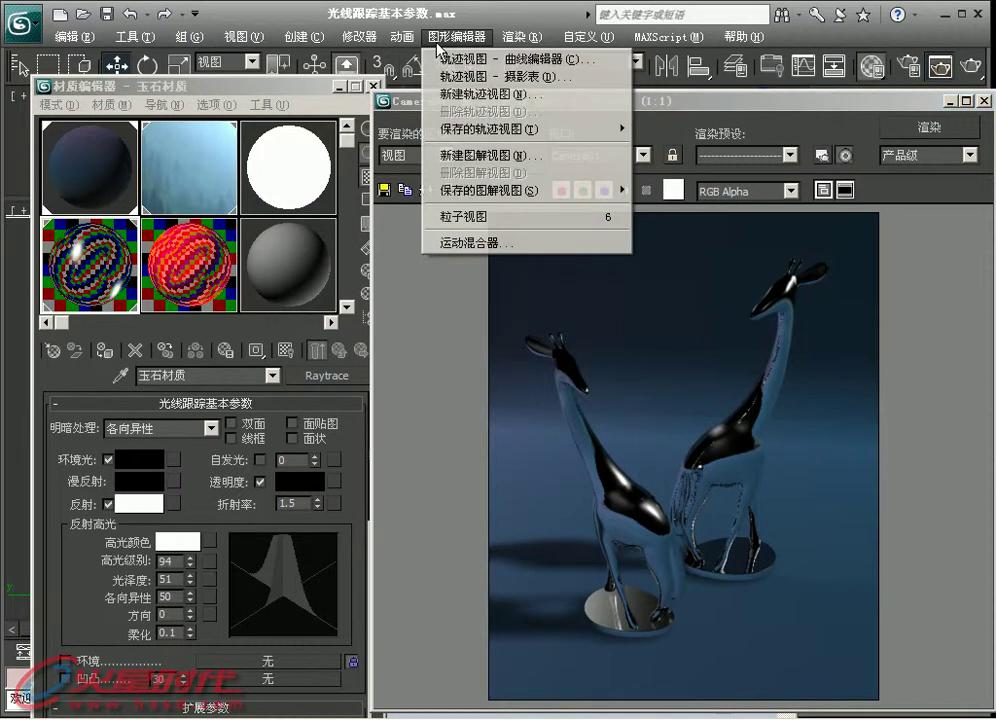
left_click(540, 190)
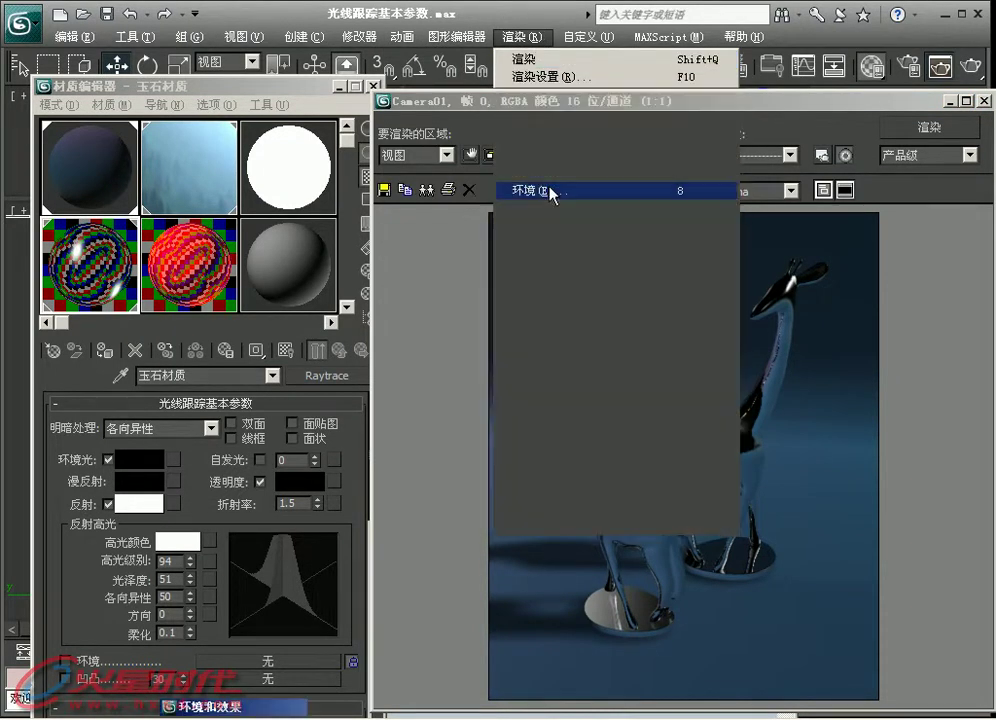
left_click_drag(463, 57, 616, 236)
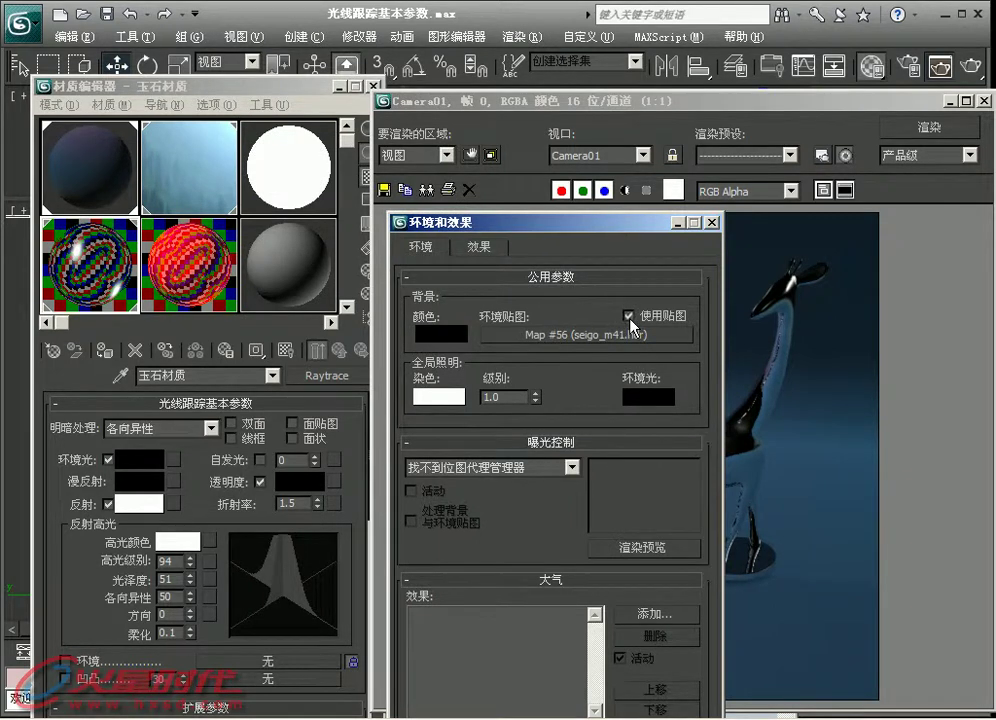
Instance the seigo_m41.hdr environment map into an empty material slot and view its image
left_click_drag(621, 333, 190, 167)
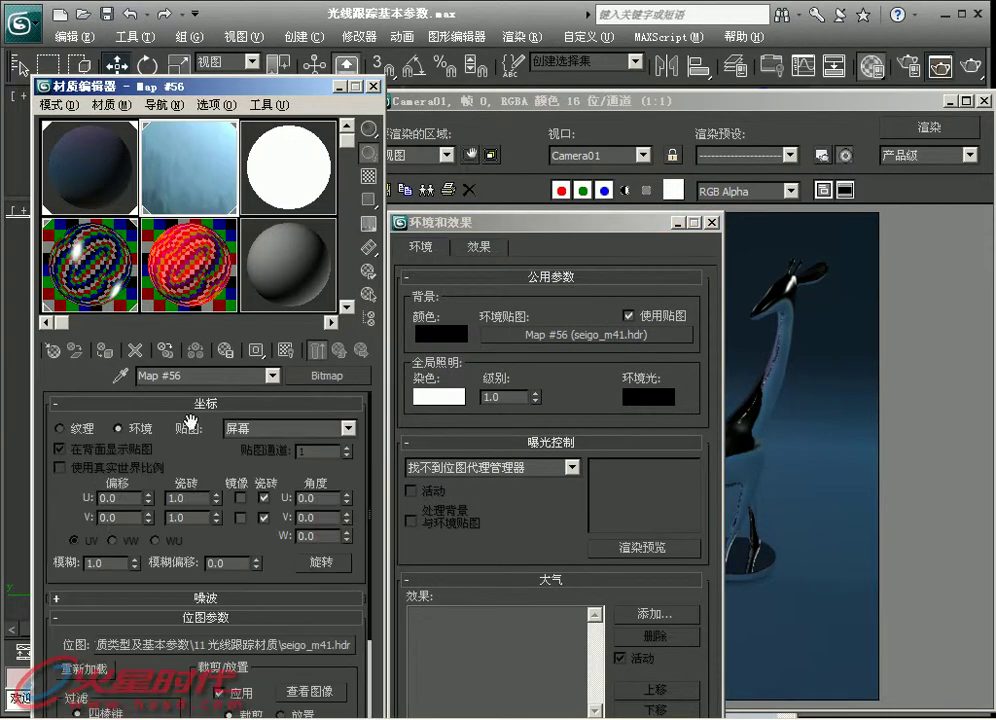
left_click_drag(283, 583, 280, 405)
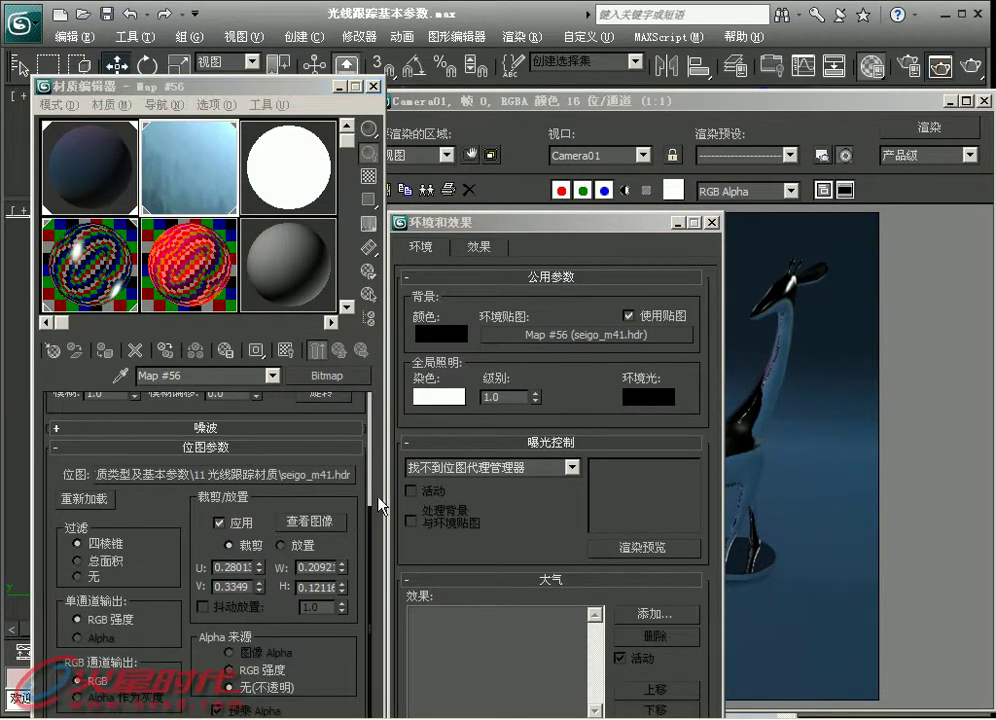
left_click(309, 521)
left_click_drag(671, 196, 471, 44)
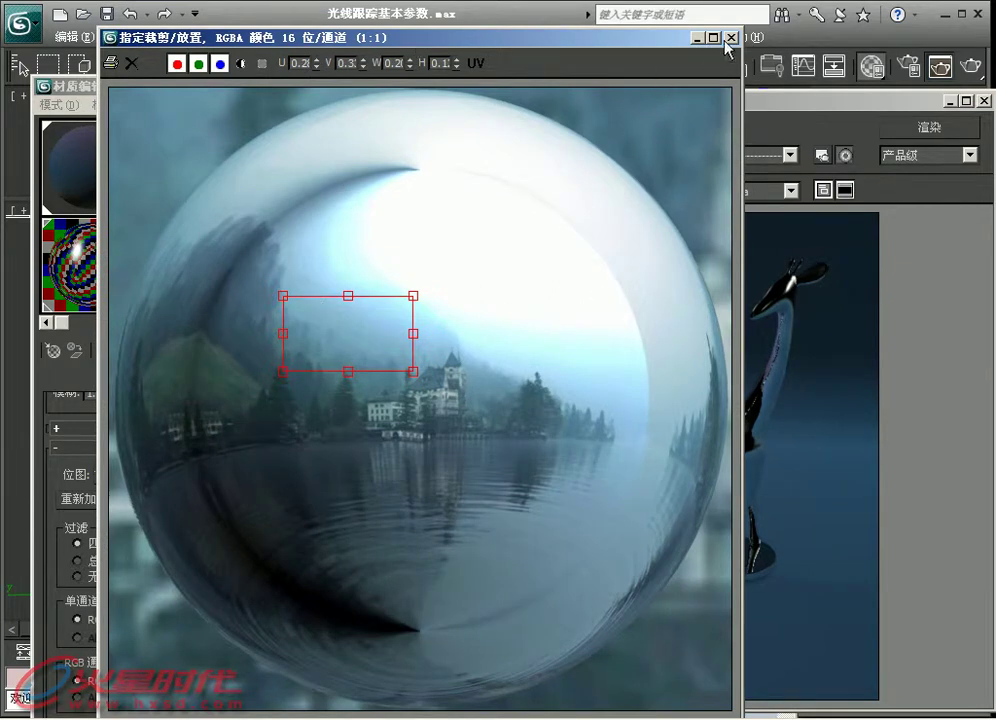
left_click(729, 37)
Re-render Camera01 to see the pale-blue reflective giraffes
left_click_drag(780, 96, 763, 95)
key("shift+q")
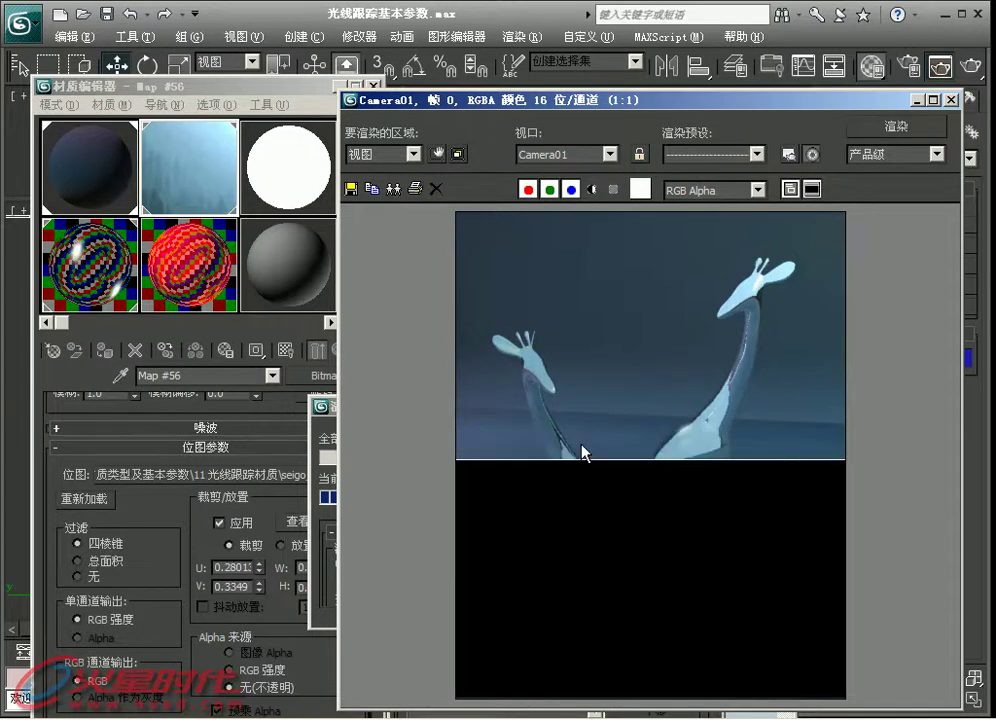
scroll(599, 519, "up", 1)
scroll(599, 519, "down", 1)
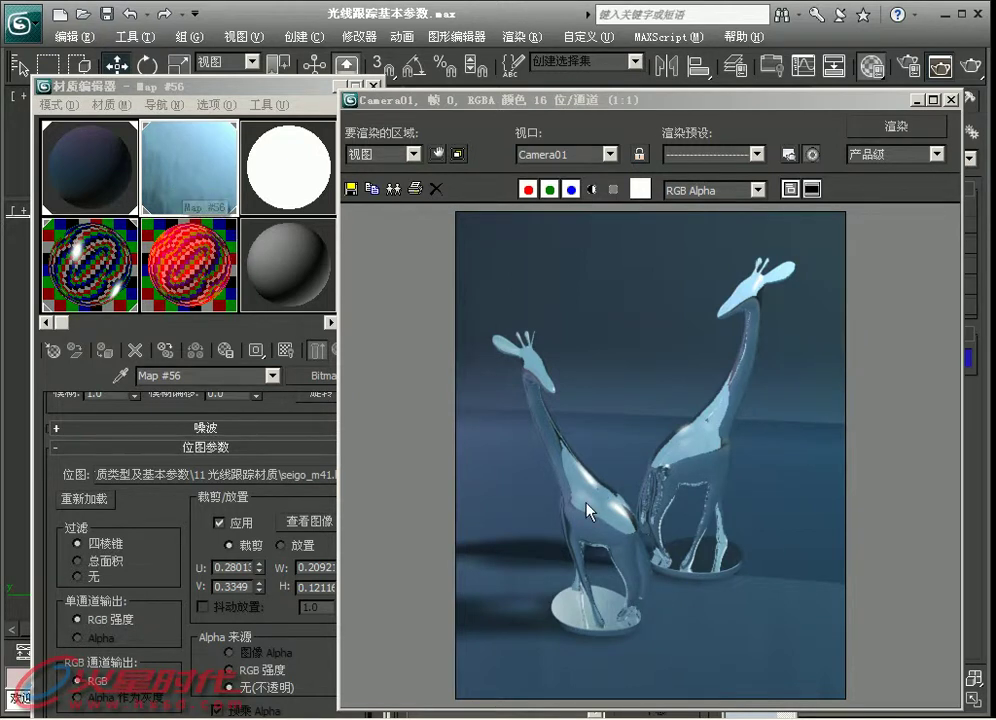
left_click(604, 124)
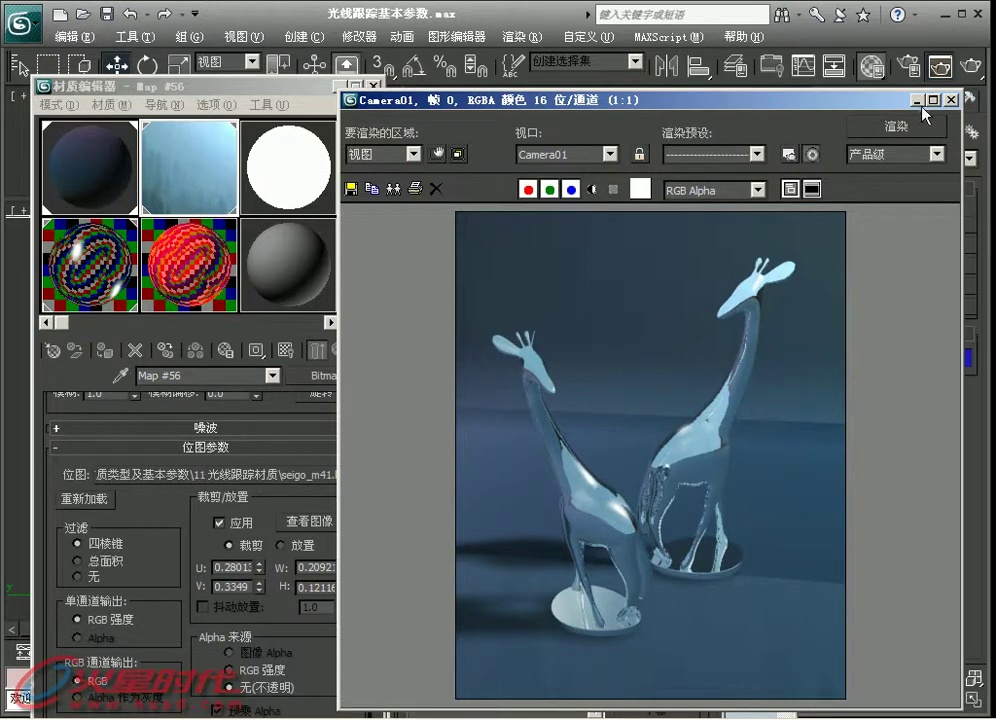
Close the render and environment windows and return to the jade material's basic parameters
left_click(952, 101)
left_click(677, 224)
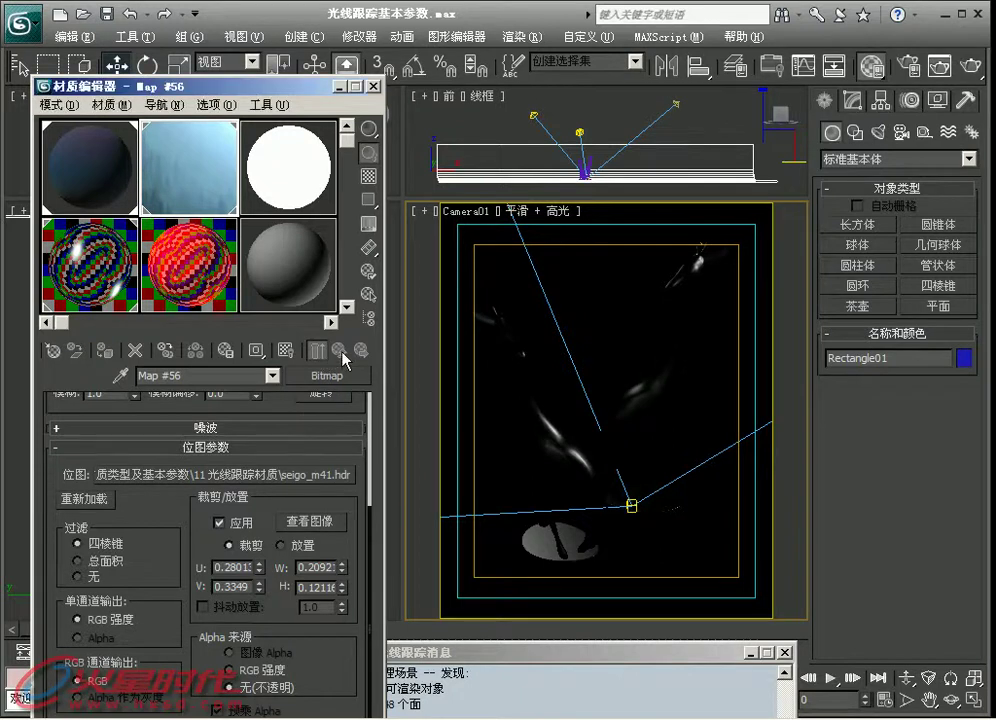
scroll(297, 430, "up", 5)
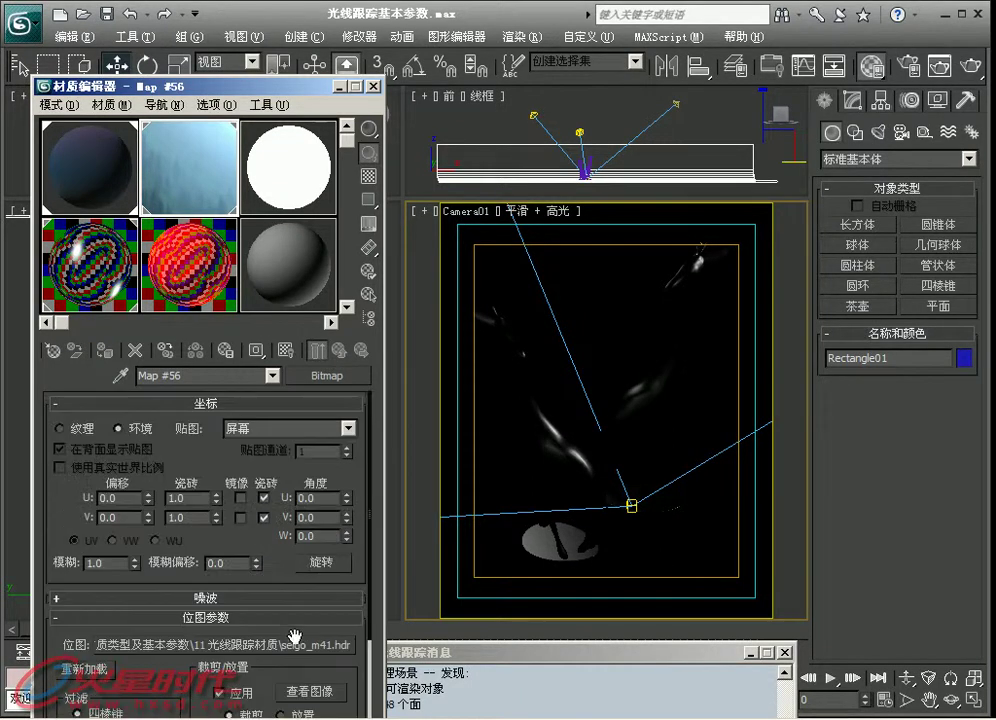
left_click(340, 350)
left_click(340, 350)
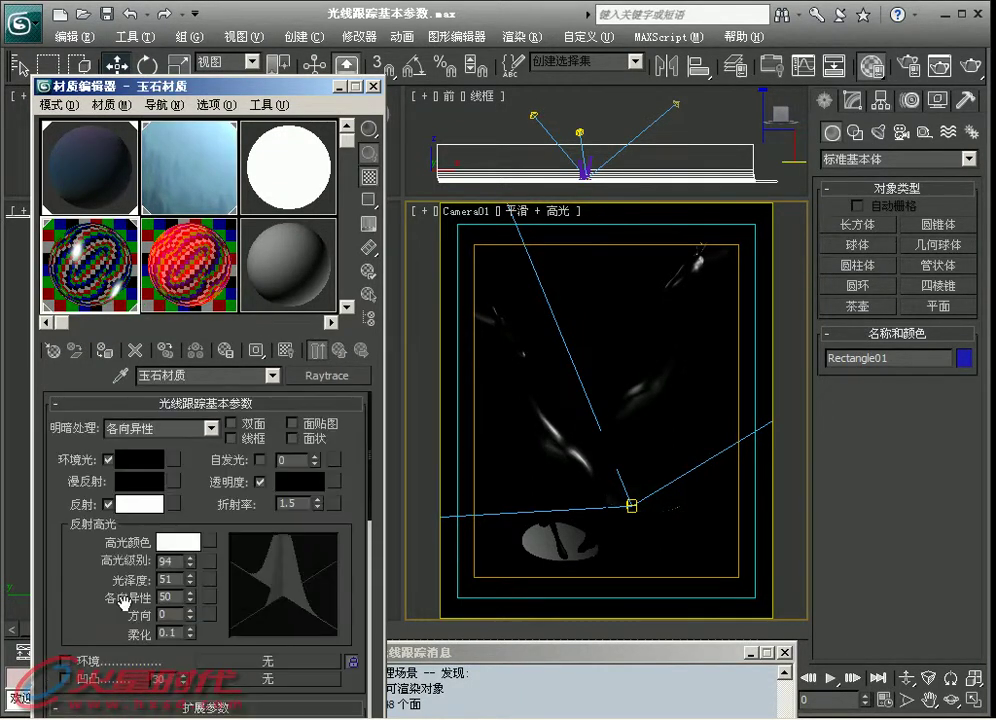
Re-enable Fresnel reflection and set the transparency colour to white
left_click(107, 504)
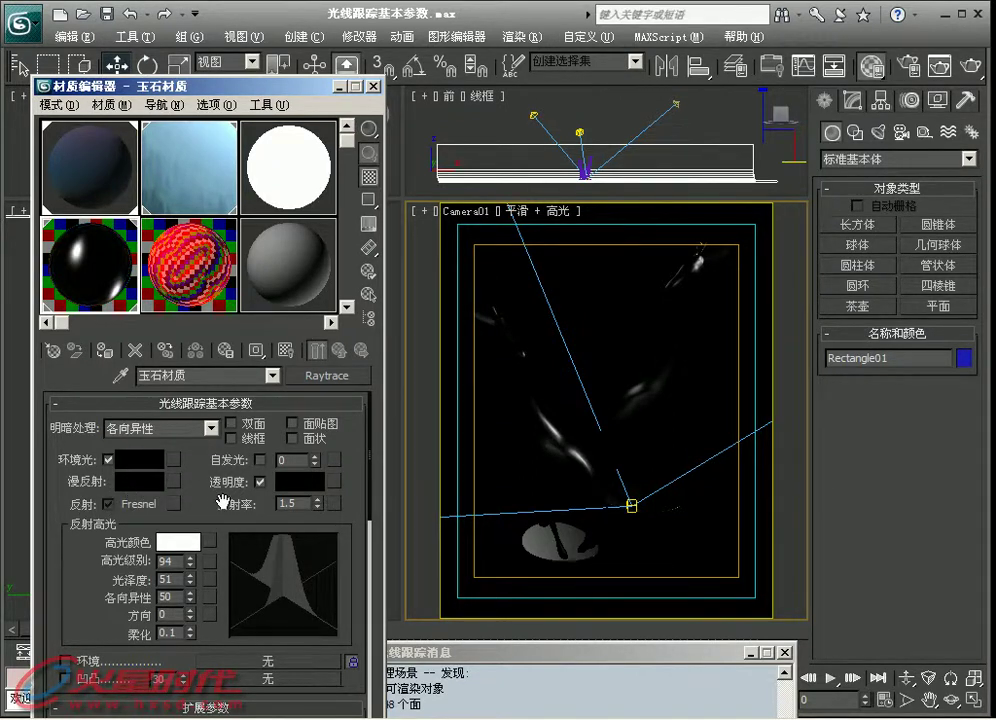
left_click(285, 485)
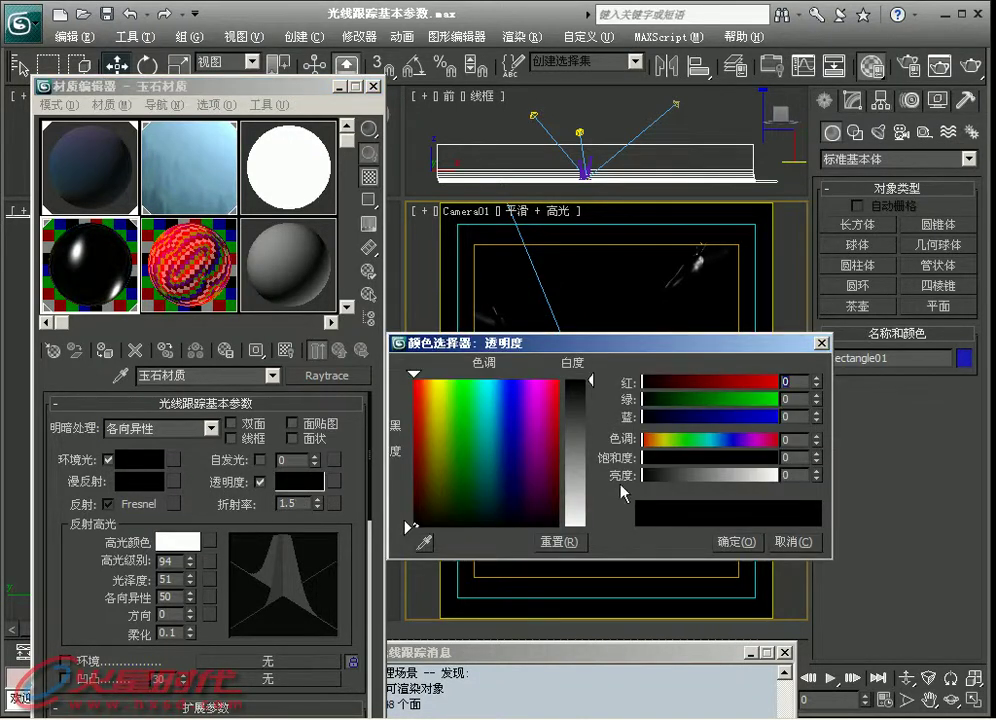
left_click_drag(645, 475, 780, 475)
left_click(734, 542)
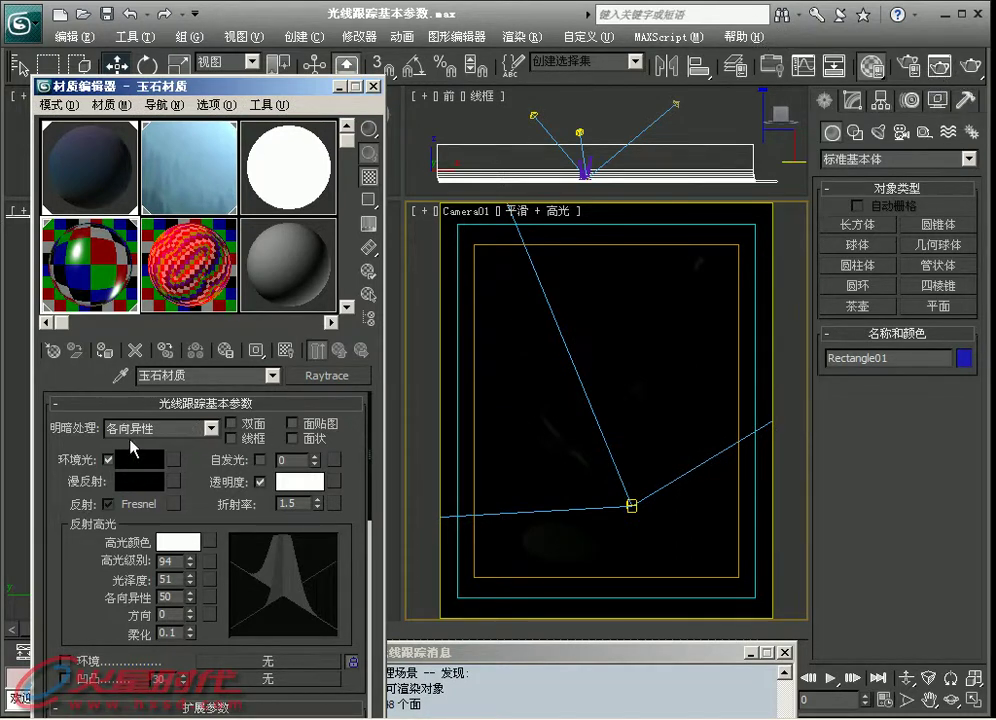
Switch to Phong shading with specular level 99 and glossiness 54, then render
left_click(150, 428)
left_click(120, 446)
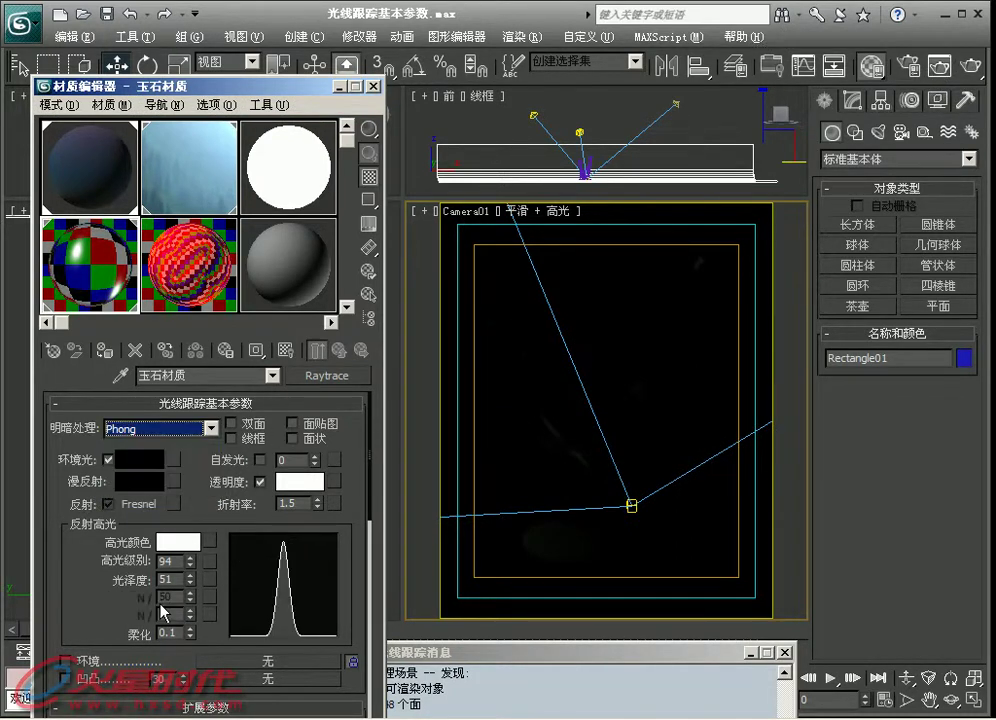
left_click_drag(190, 561, 190, 576)
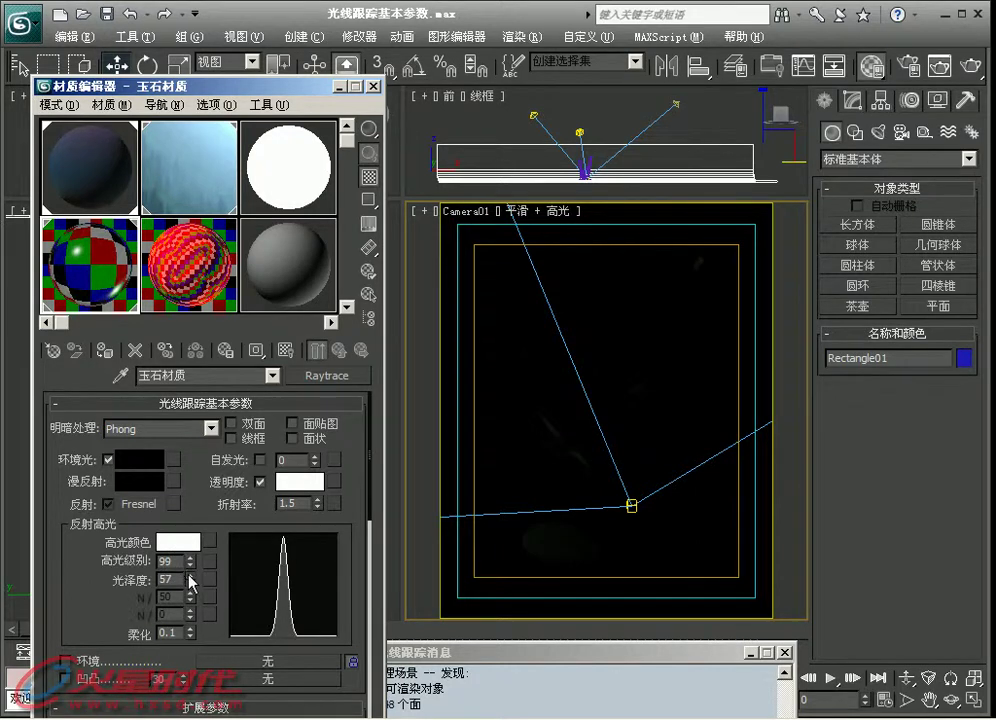
left_click(967, 69)
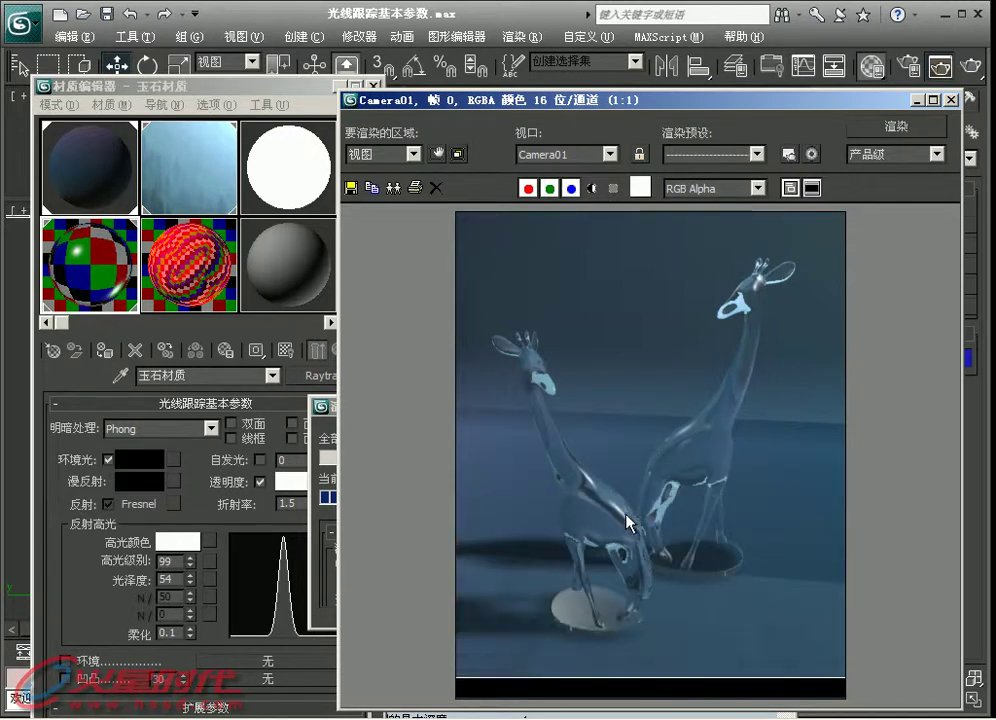
Set the jade material's transparency to mid-grey (124, 124, 124)
left_click_drag(480, 100, 556, 47)
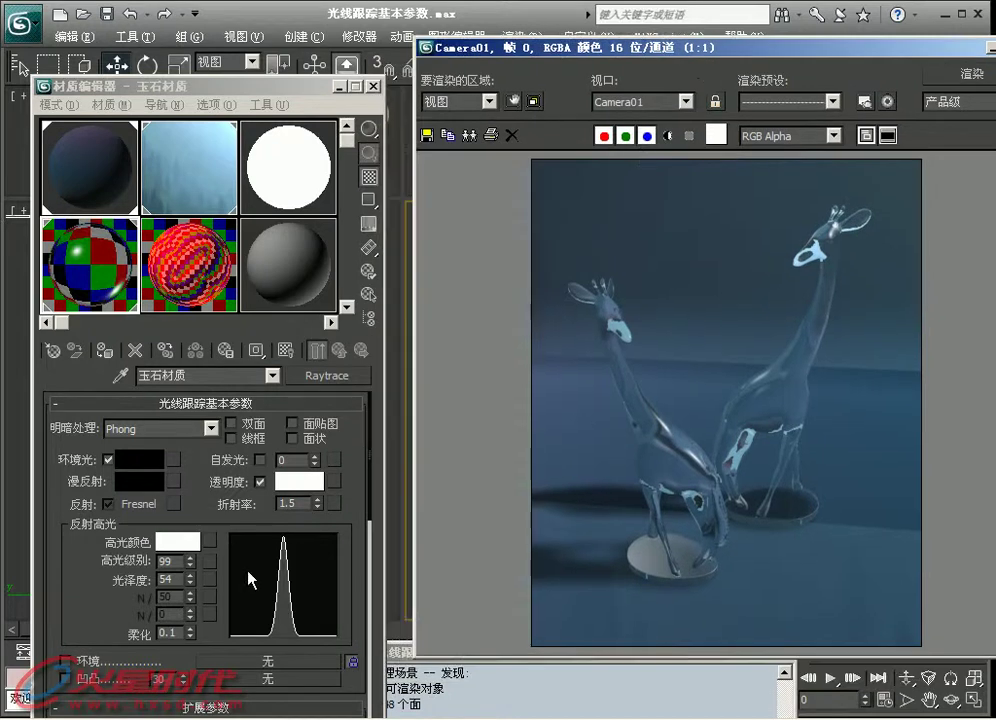
left_click(300, 481)
left_click_drag(575, 505, 575, 452)
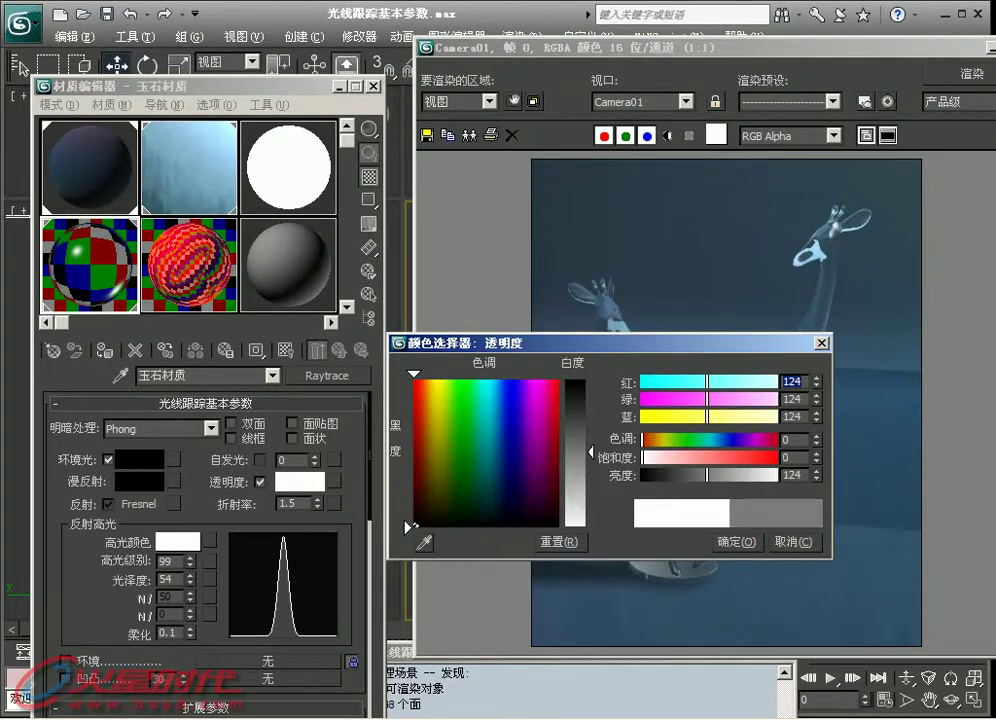
left_click(736, 541)
Re-render the giraffes and move the render window off the material settings
left_click_drag(757, 61, 502, 65)
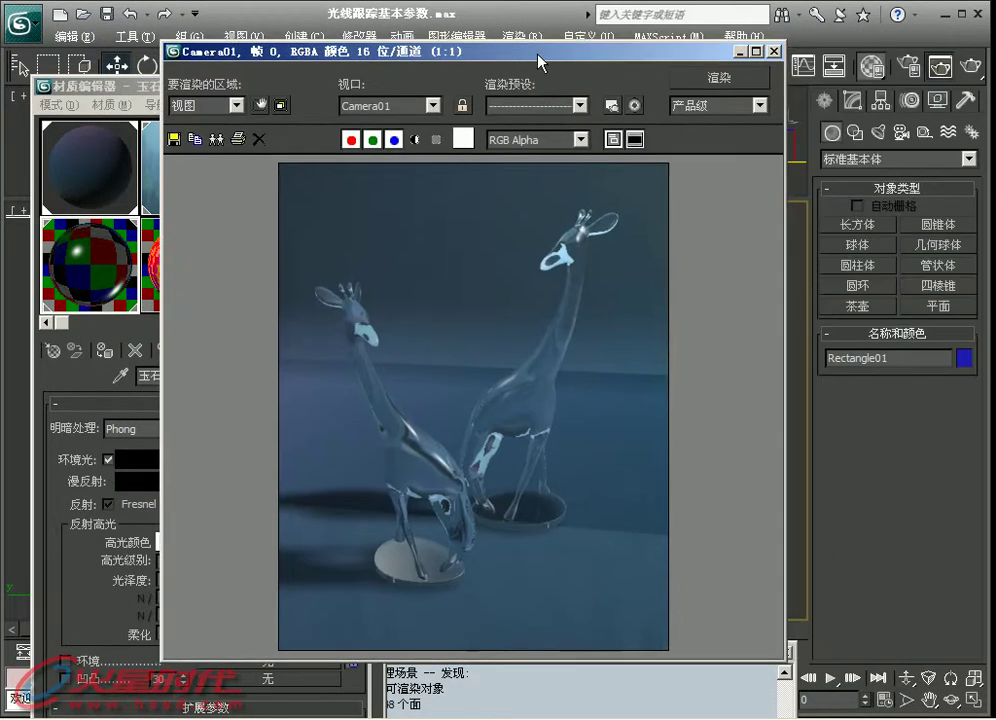
left_click(740, 77)
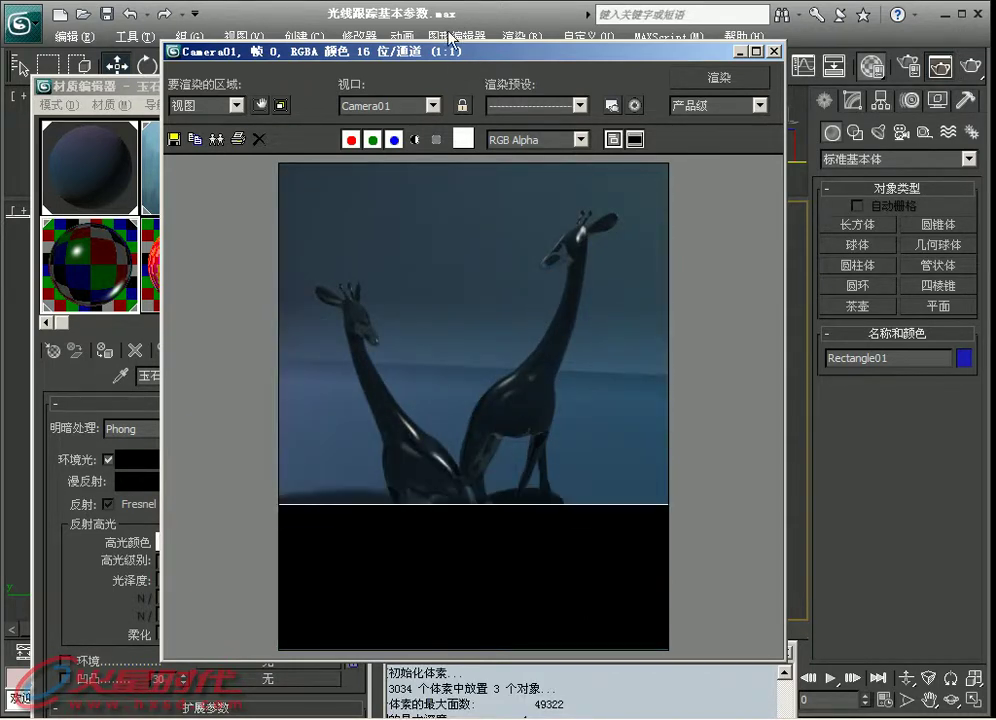
left_click_drag(442, 54, 637, 48)
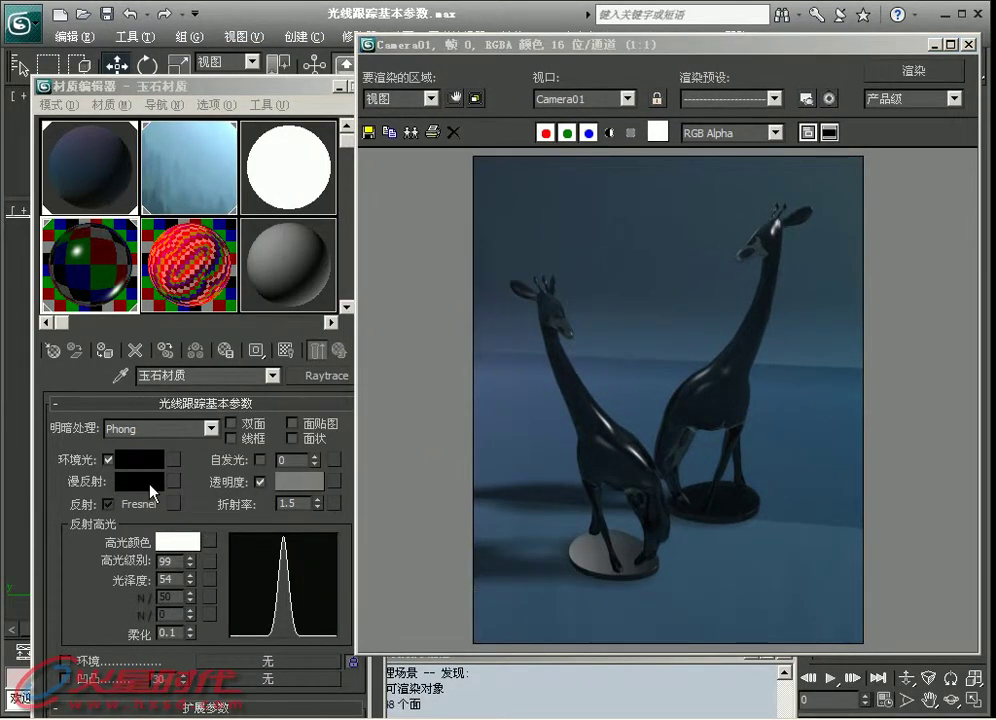
Set the transparency to black and the diffuse colour to magenta, then render
left_click(319, 480)
left_click_drag(553, 490, 553, 526)
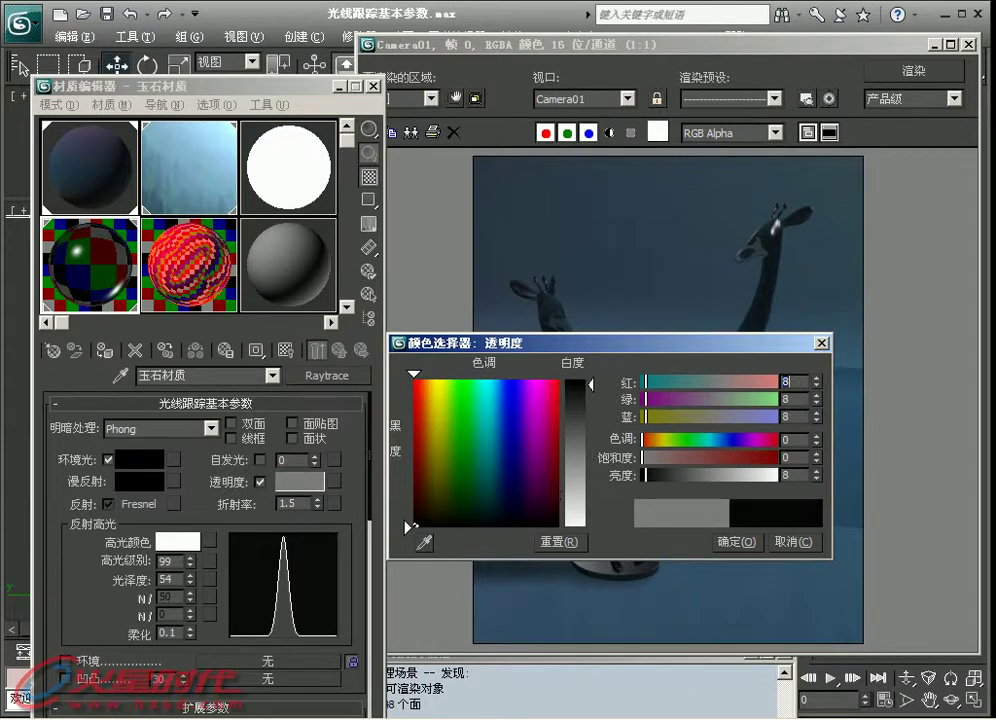
left_click(140, 481)
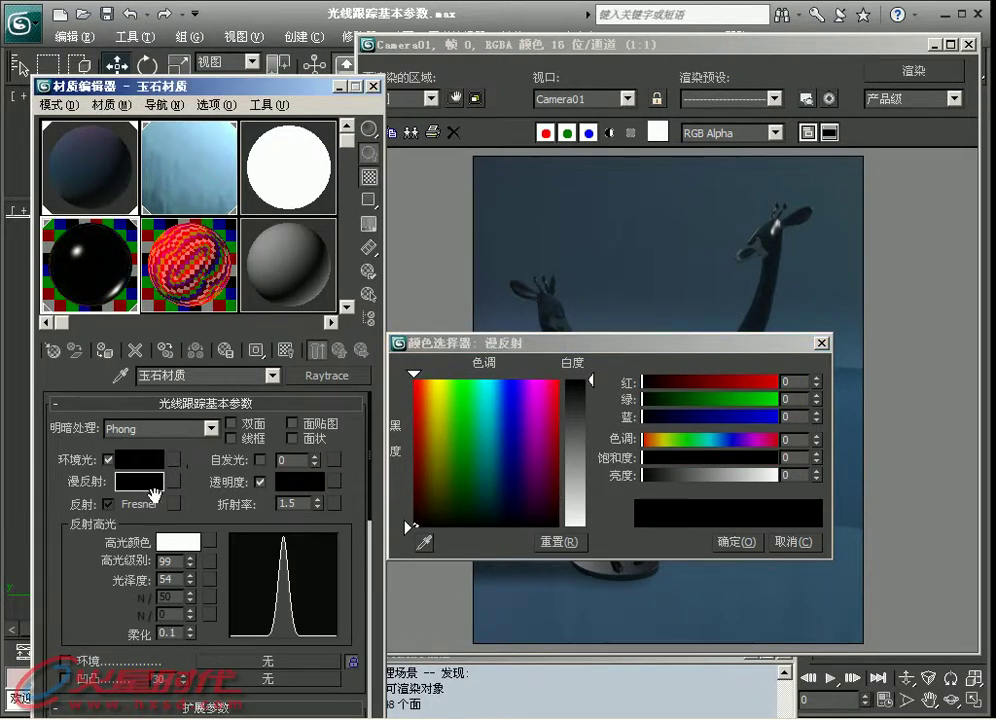
left_click_drag(553, 380, 539, 381)
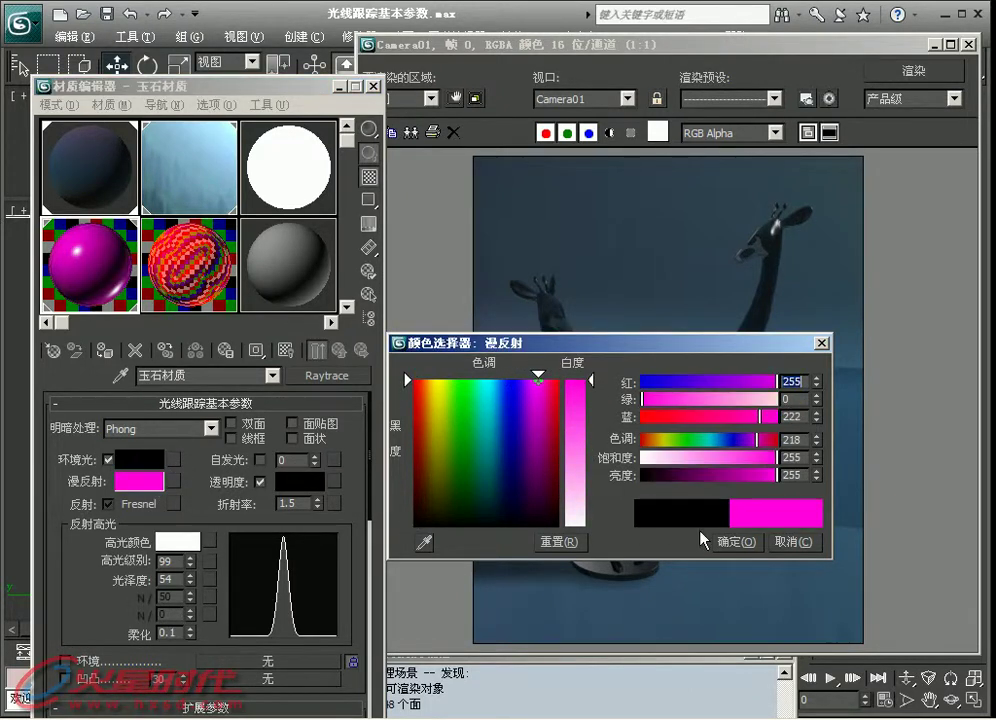
left_click(736, 541)
key("shift+q")
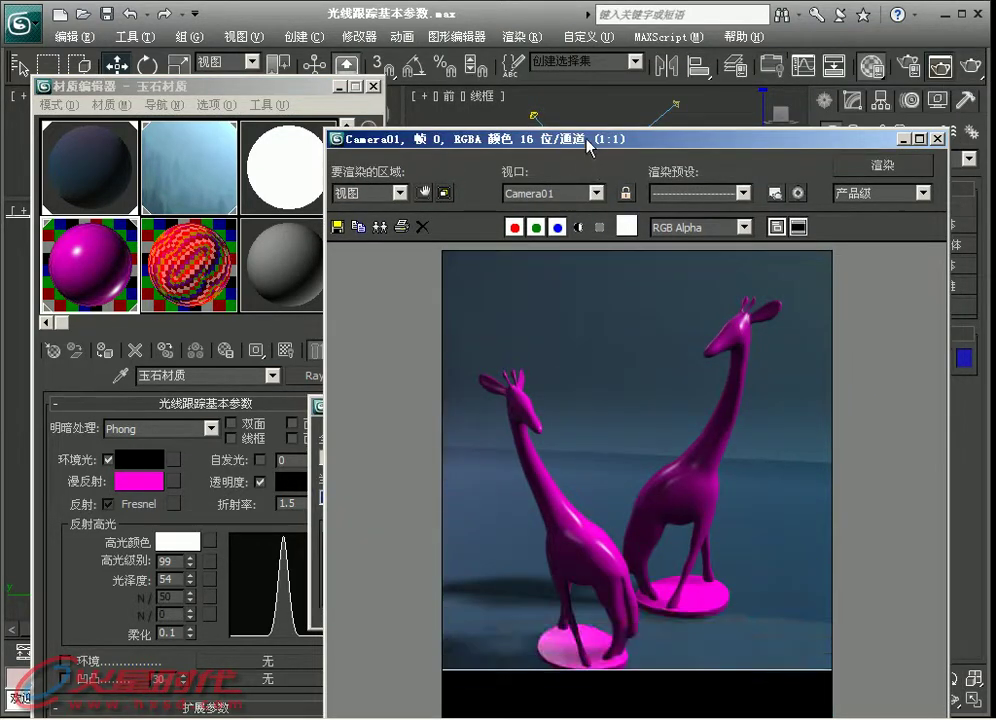
Swap Fresnel reflection for solid white reflection and re-render the giraffes
left_click_drag(589, 139, 606, 121)
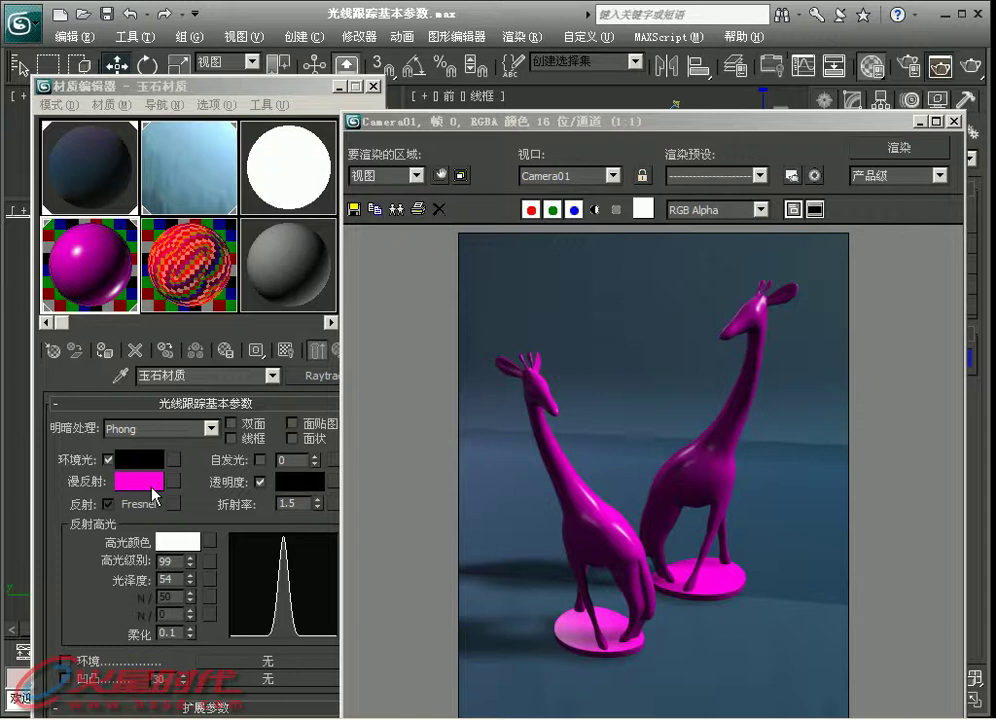
left_click(108, 504)
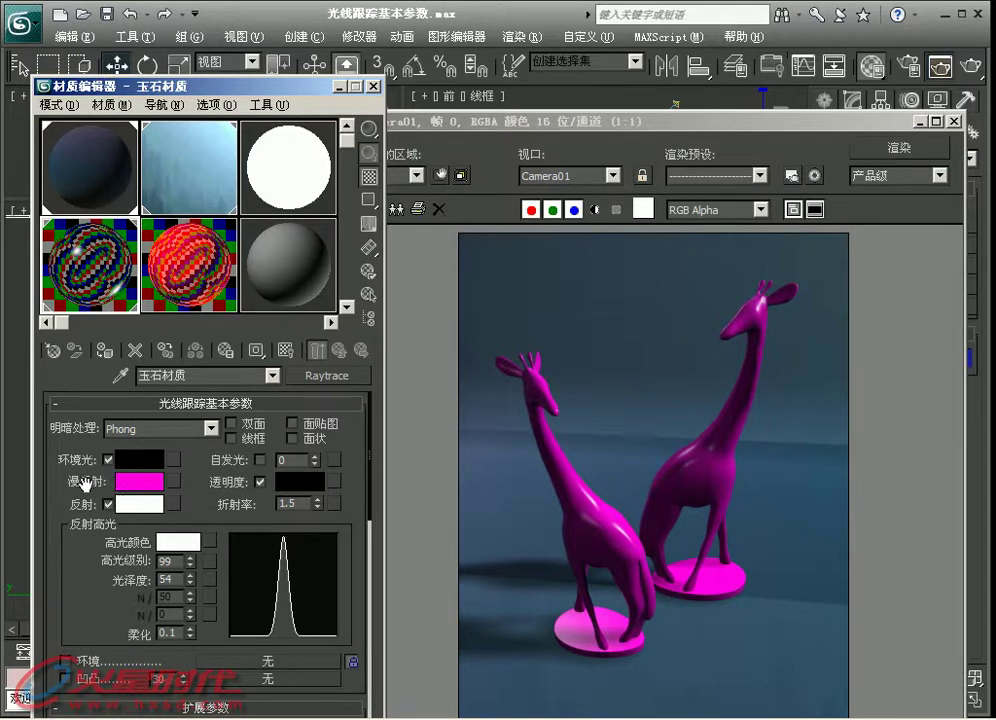
left_click(898, 147)
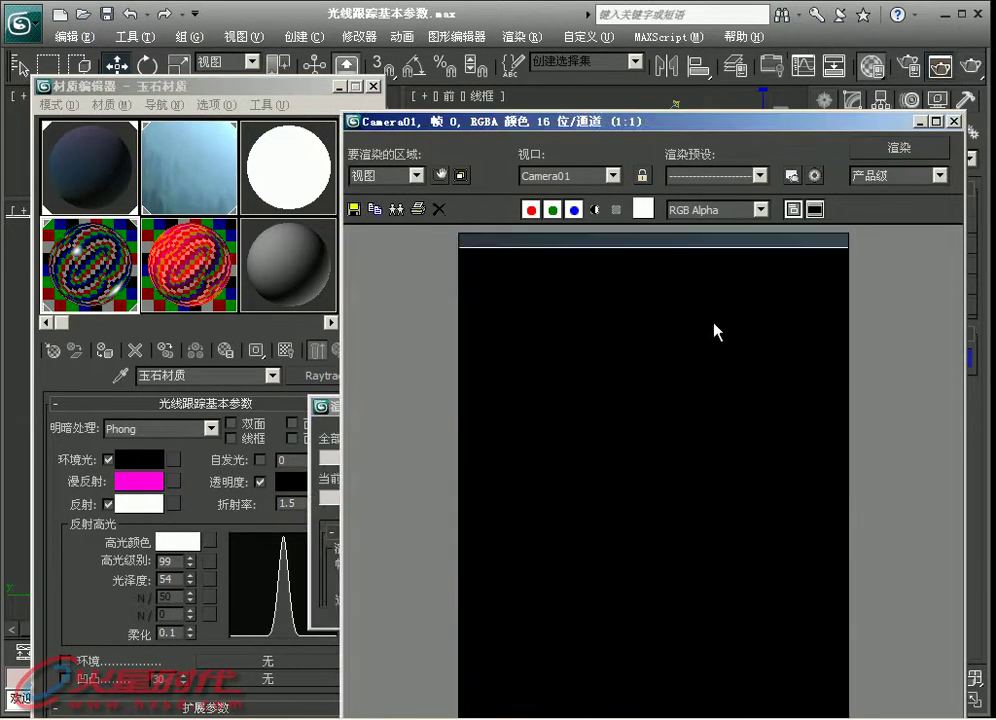
Close the rendered image and set the transparency colour back to white
left_click(954, 121)
left_click(291, 481)
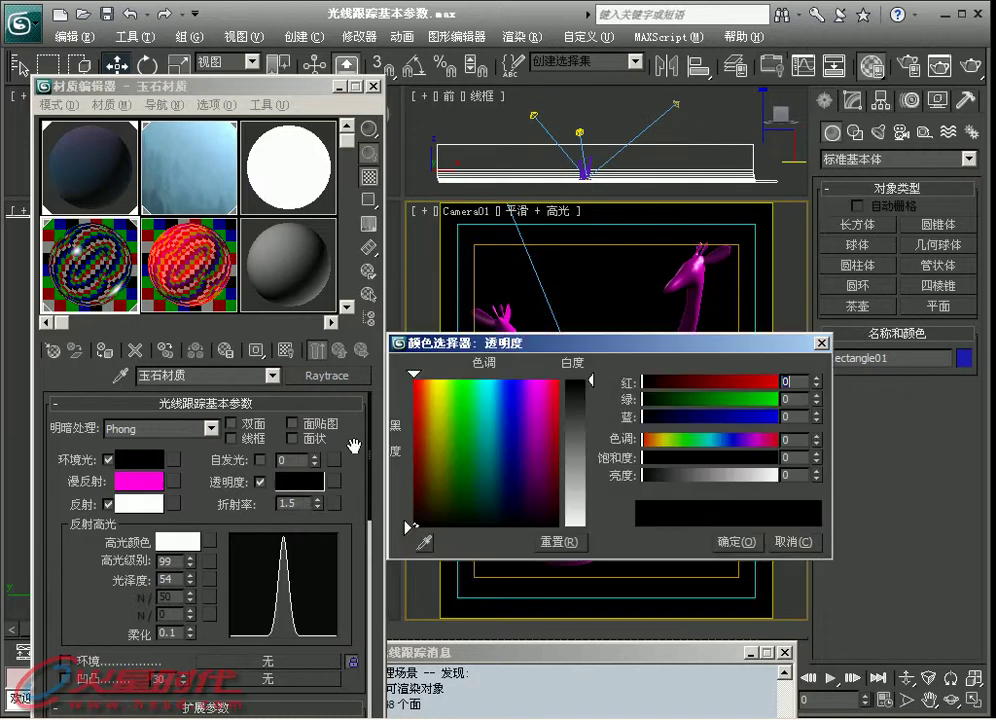
left_click_drag(600, 430, 596, 529)
left_click(735, 541)
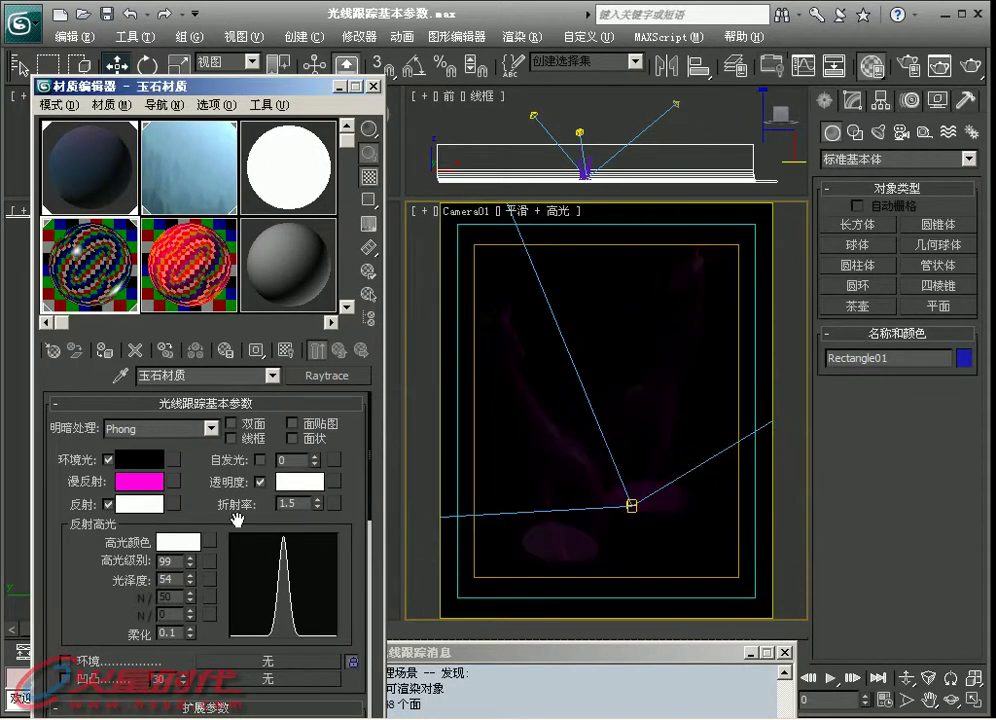
Return reflection to Fresnel, then start a test render and cancel it
left_click(75, 511)
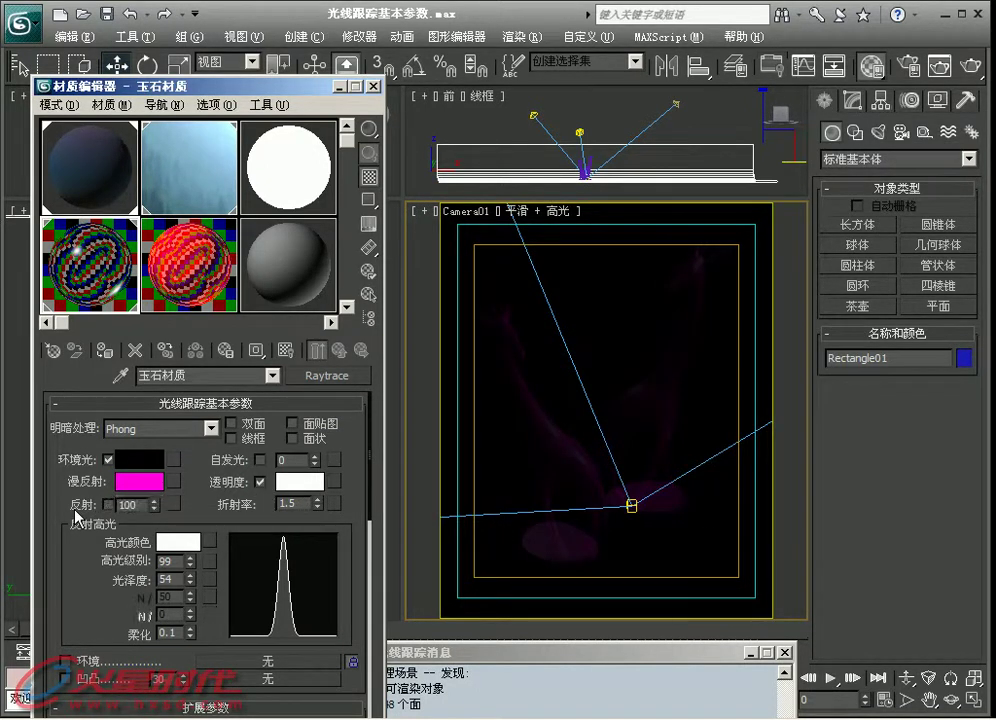
left_click(108, 505)
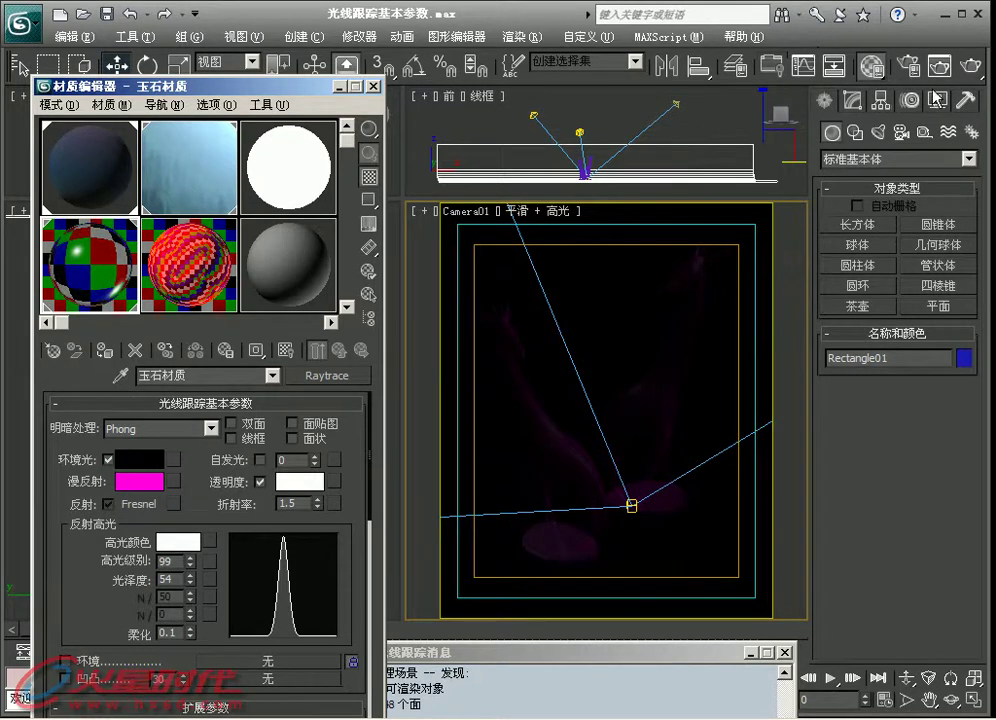
key("shift+q")
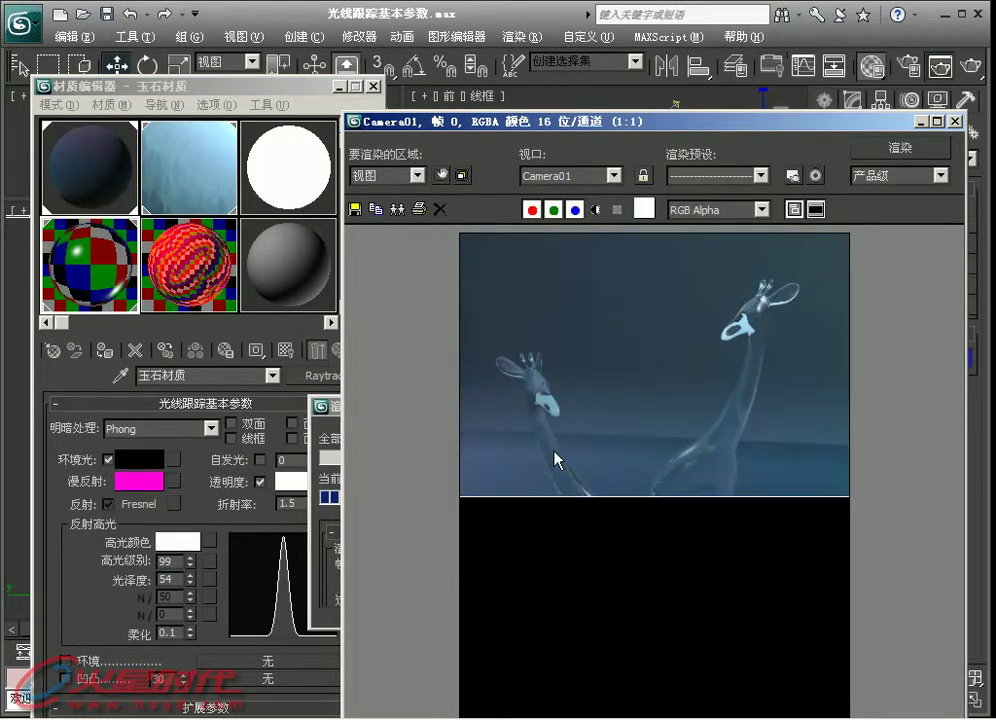
left_click(931, 141)
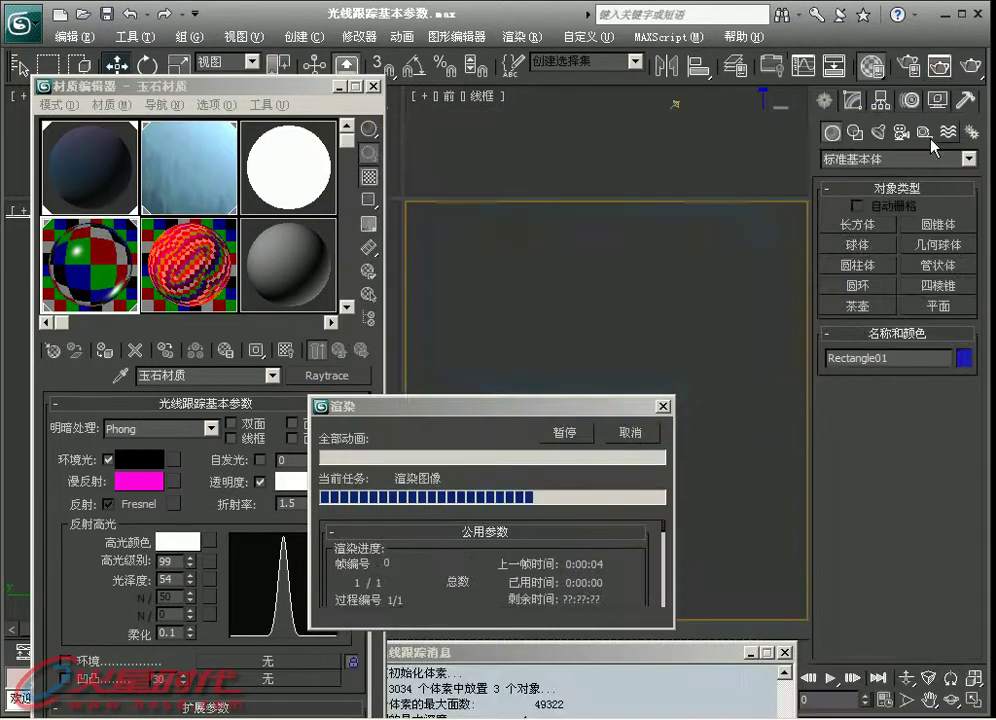
left_click(604, 440)
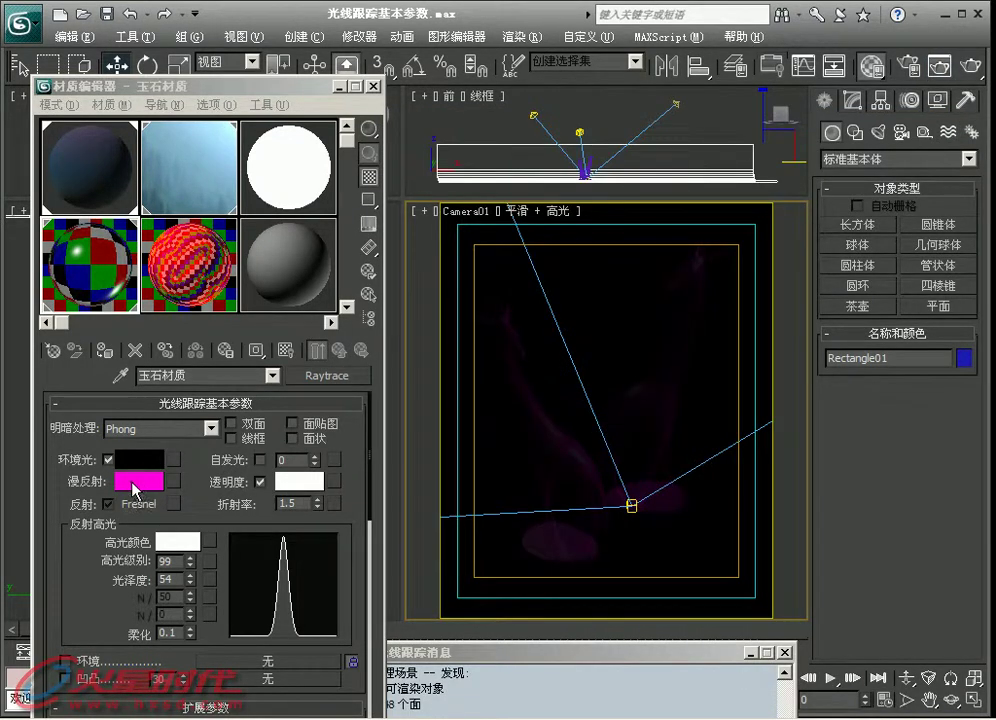
Set the diffuse colour to white and darken the transparency to grey 75
left_click(136, 487)
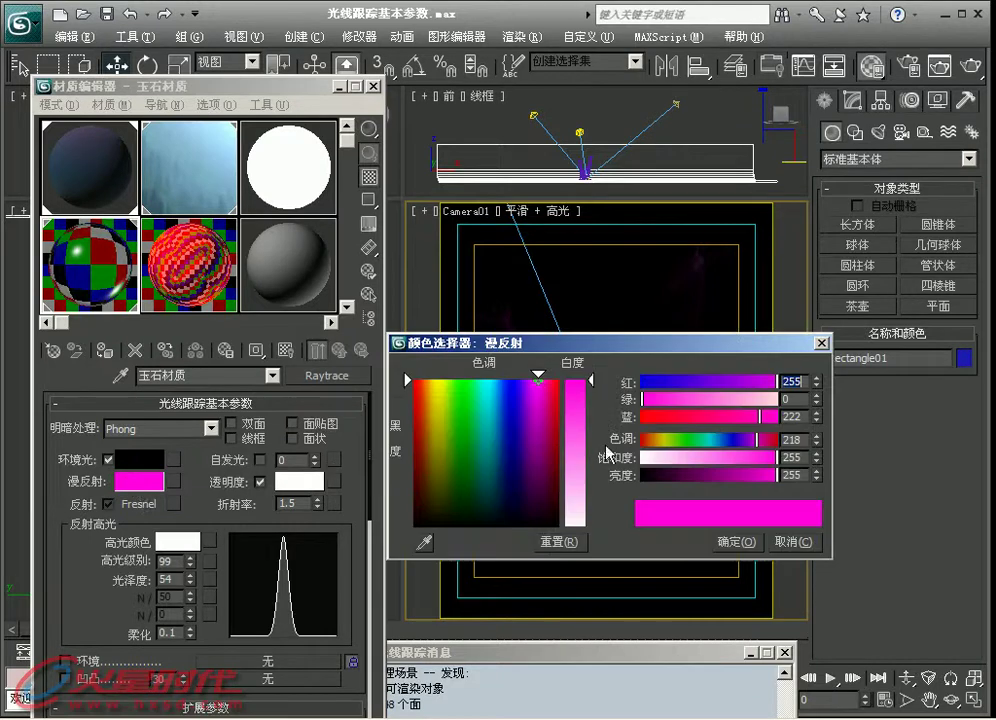
left_click_drag(586, 397, 588, 525)
left_click(752, 544)
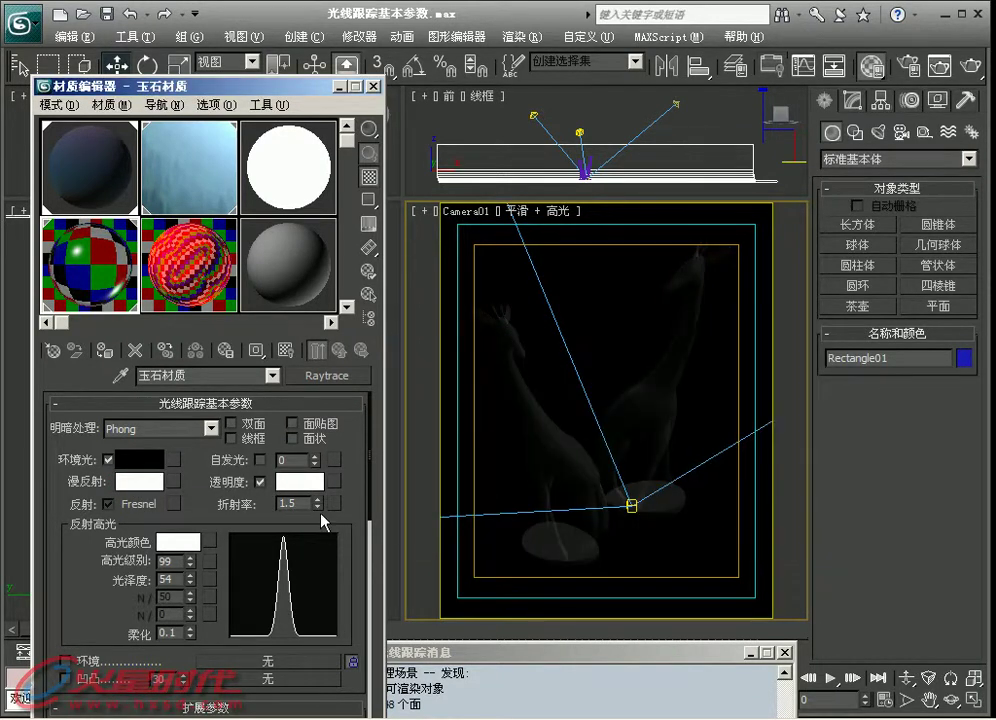
left_click(316, 485)
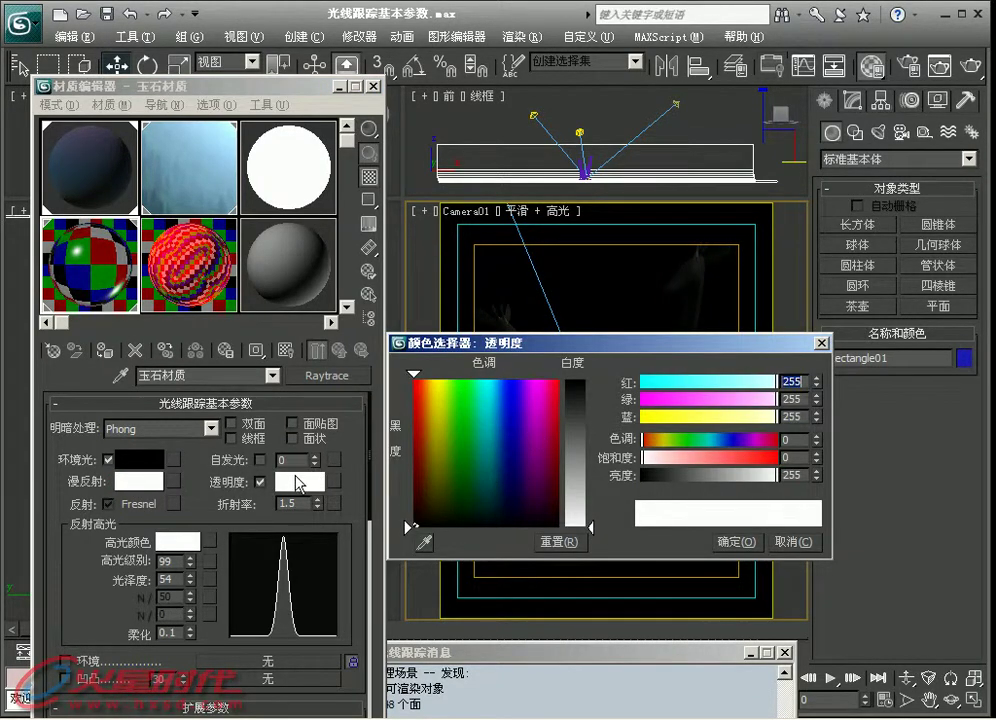
left_click_drag(569, 510, 572, 460)
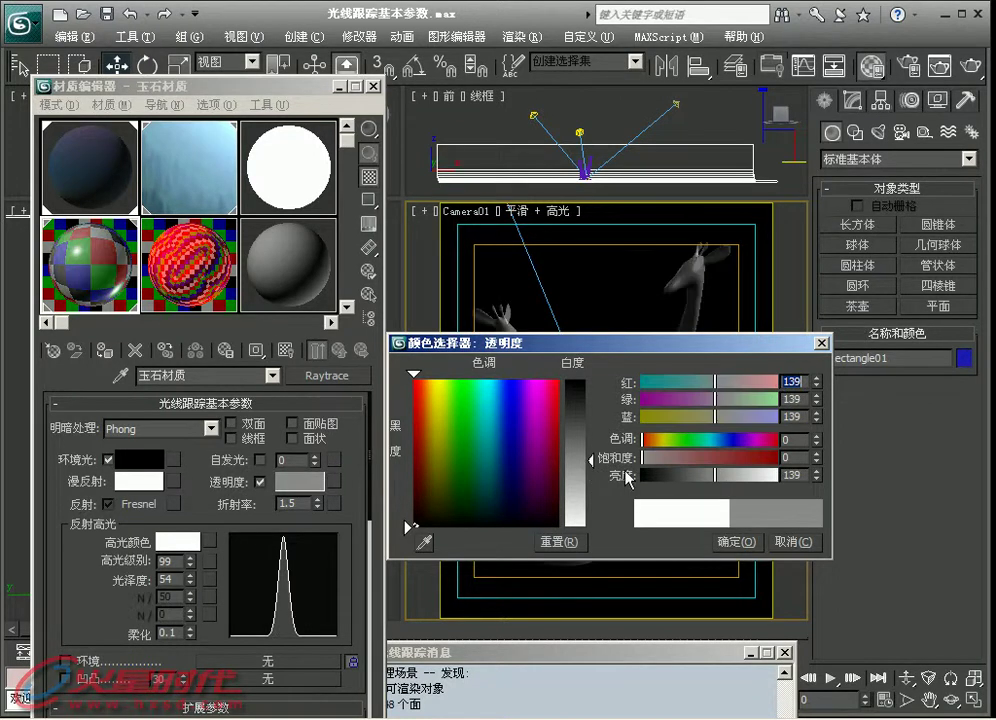
left_click_drag(632, 470, 680, 477)
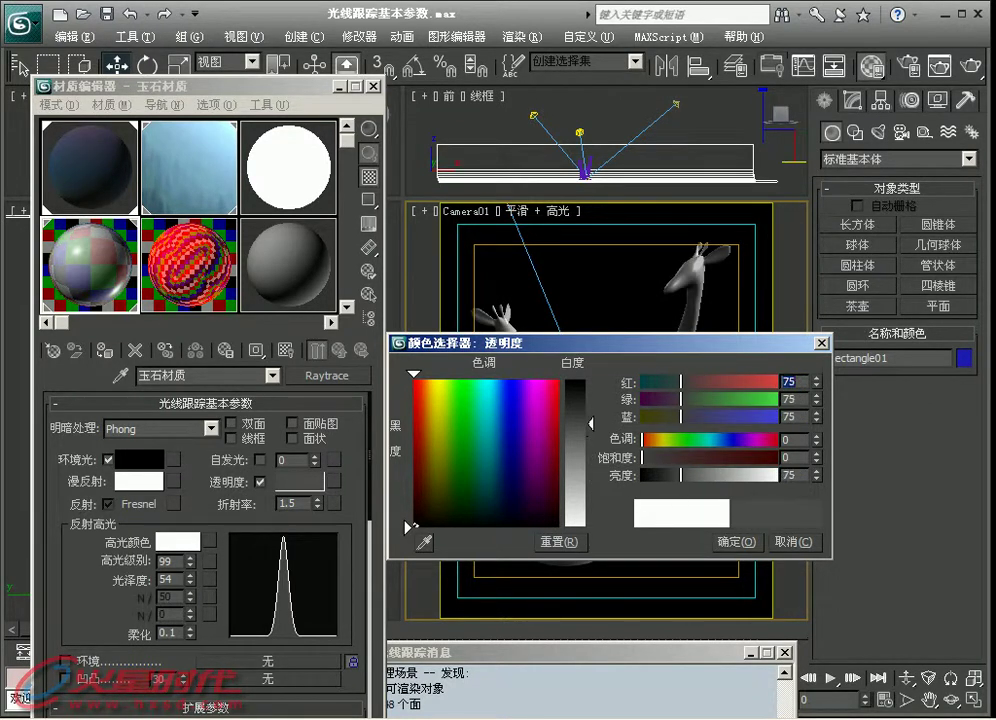
Change the diffuse colour to a pale light blue
left_click(145, 480)
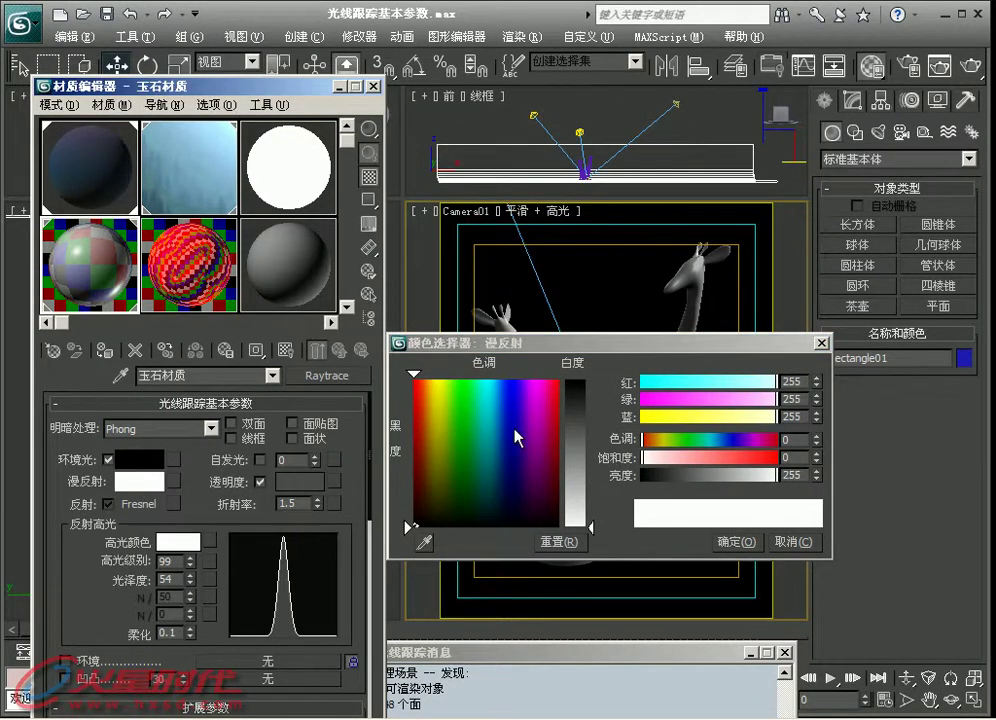
left_click(503, 379)
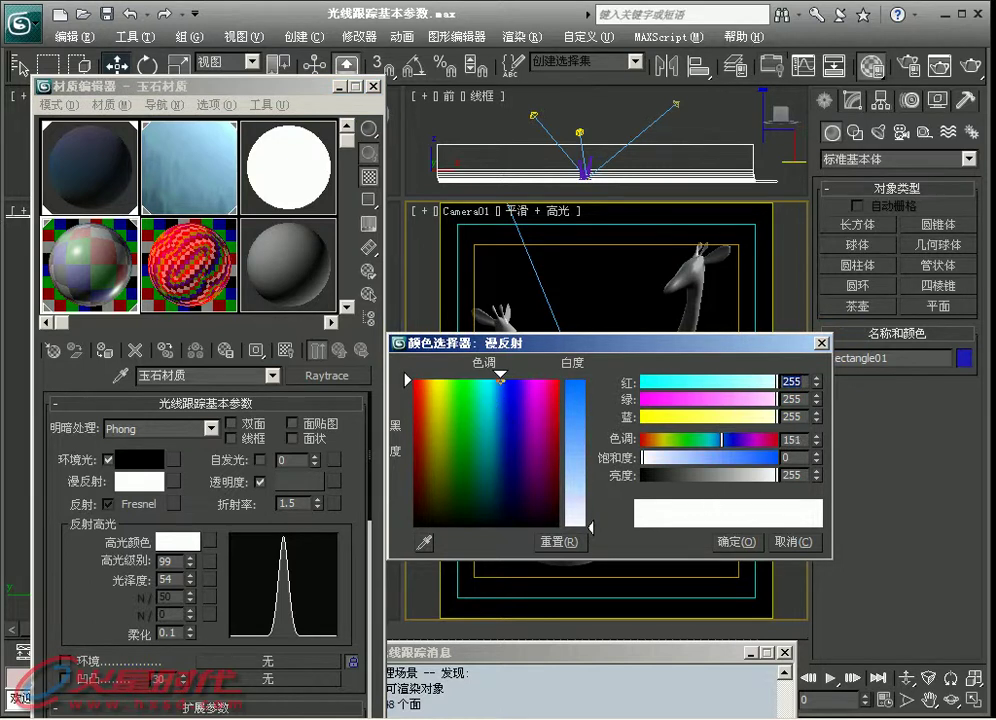
mouse_move(590, 527)
left_mouse_down()
mouse_move(590, 440)
mouse_move(586, 456)
left_mouse_up()
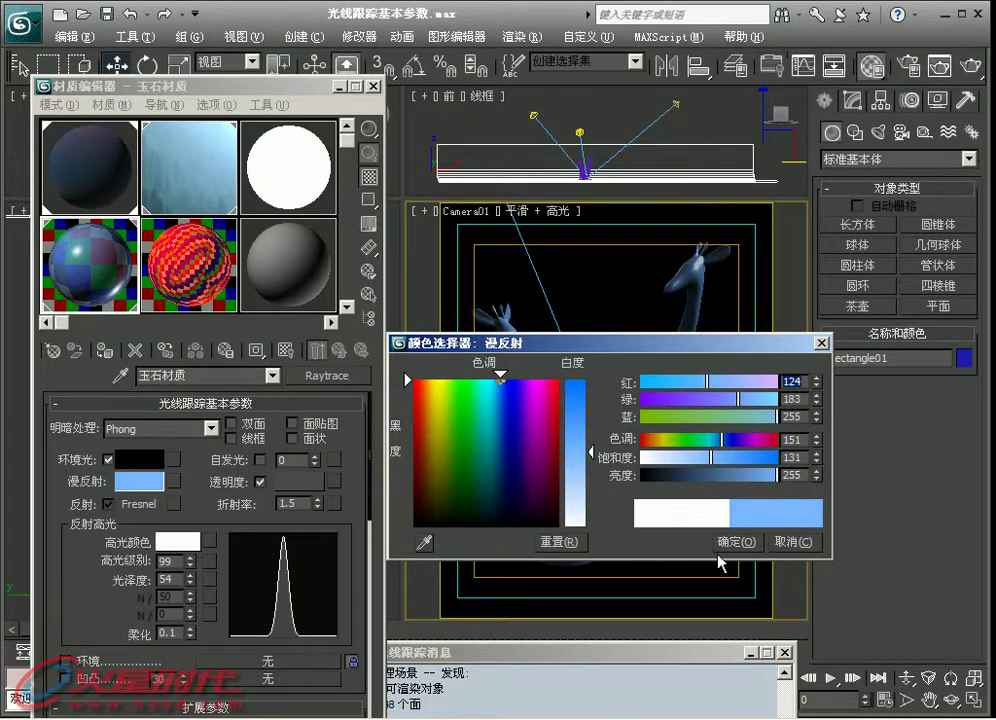
left_click(724, 543)
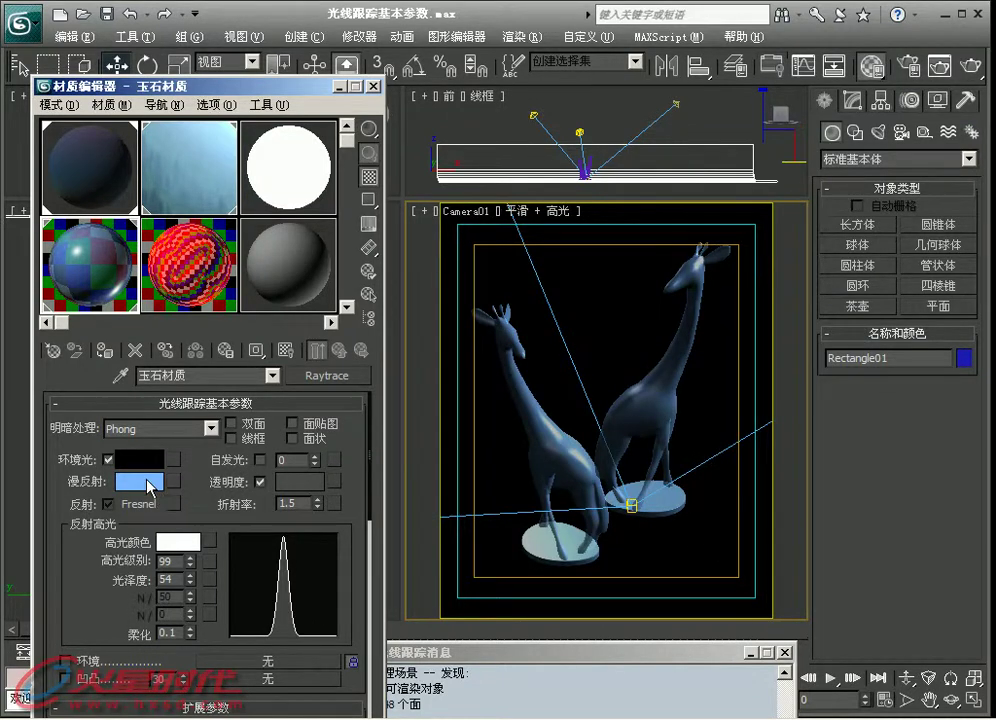
left_click(149, 484)
left_click_drag(596, 460, 596, 480)
left_click(725, 540)
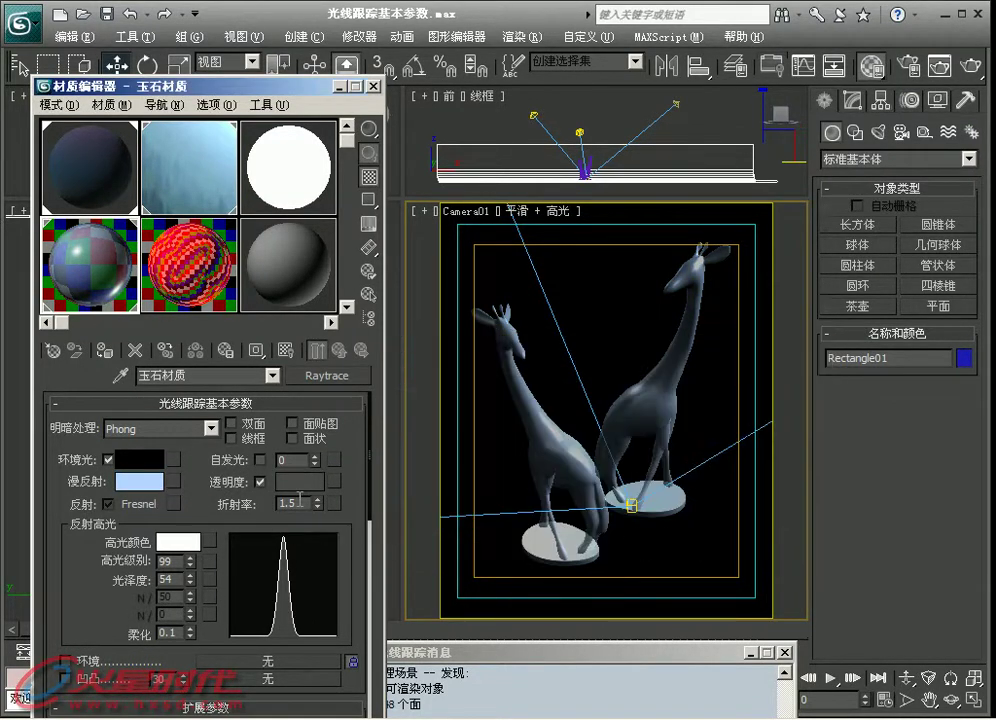
Set transparency to pinkish purple (221, 106, 225), test-render Camera01, and close the frame
left_click(300, 482)
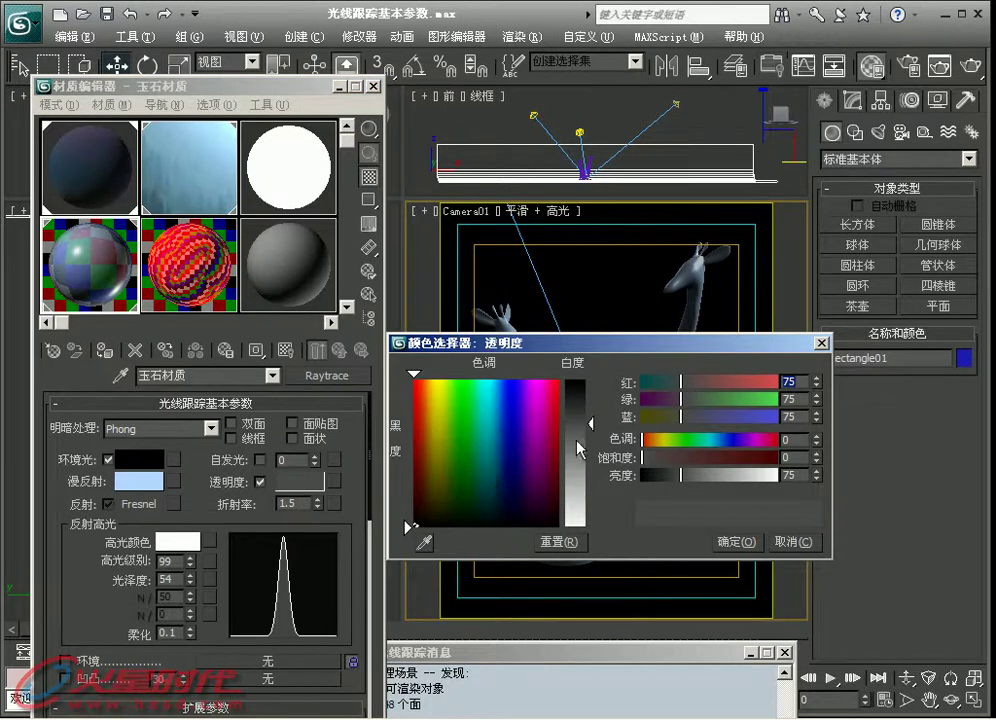
mouse_move(580, 450)
left_mouse_down()
mouse_move(586, 530)
mouse_move(586, 440)
mouse_move(502, 416)
mouse_move(535, 410)
left_mouse_up()
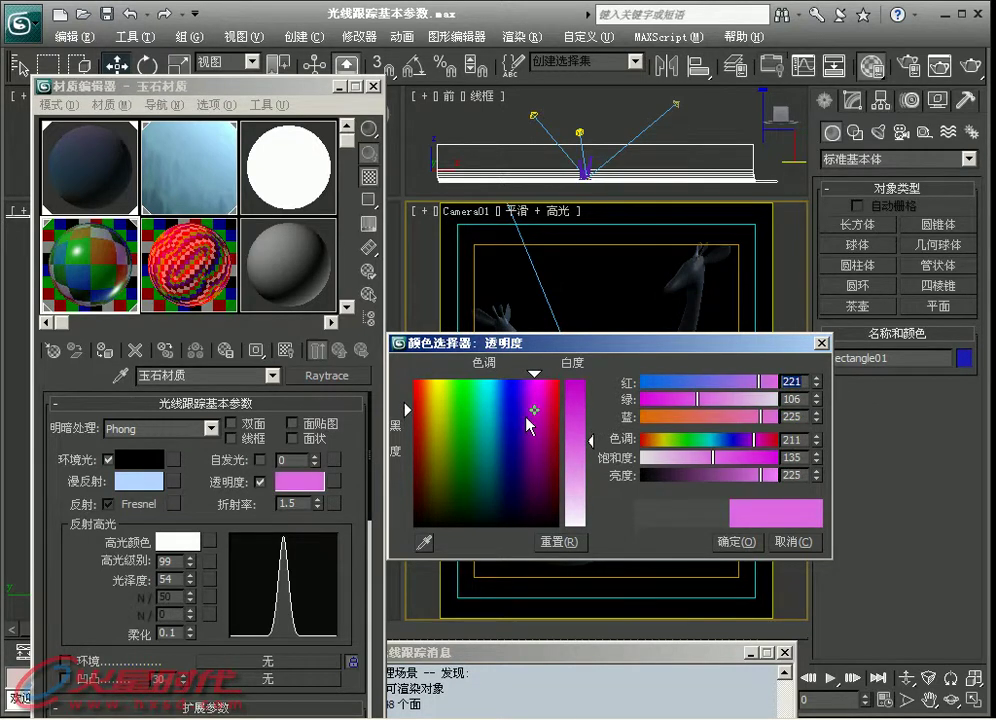
left_click(737, 541)
left_click(967, 72)
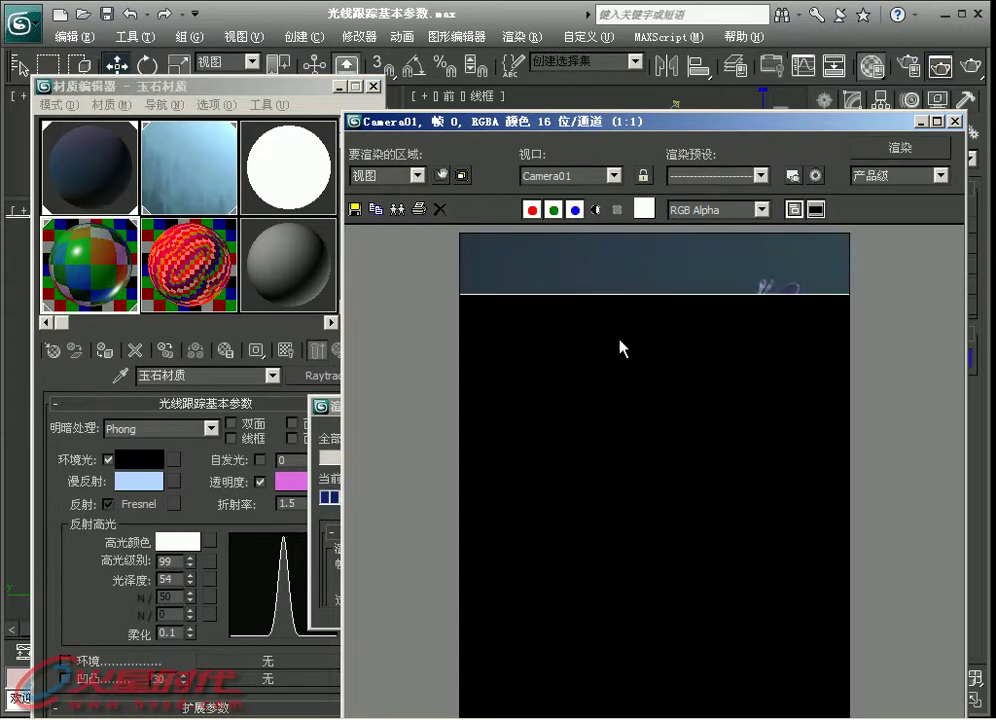
left_click(955, 121)
Dismiss the render progress and set the diffuse colour to black
left_click(630, 432)
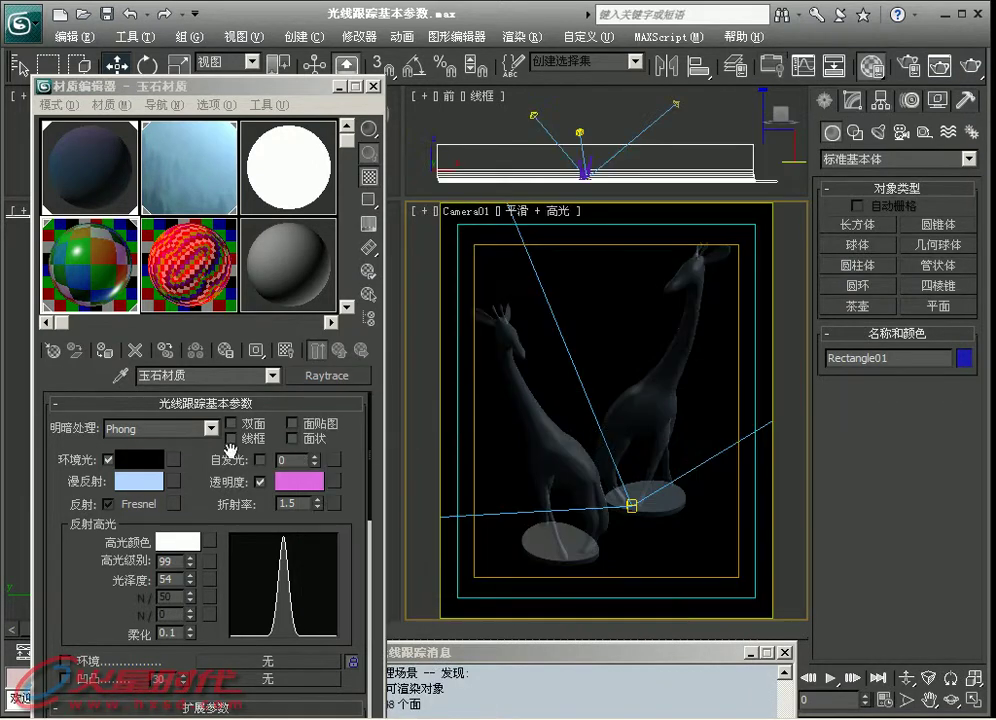
left_click(139, 481)
left_click_drag(406, 485, 406, 526)
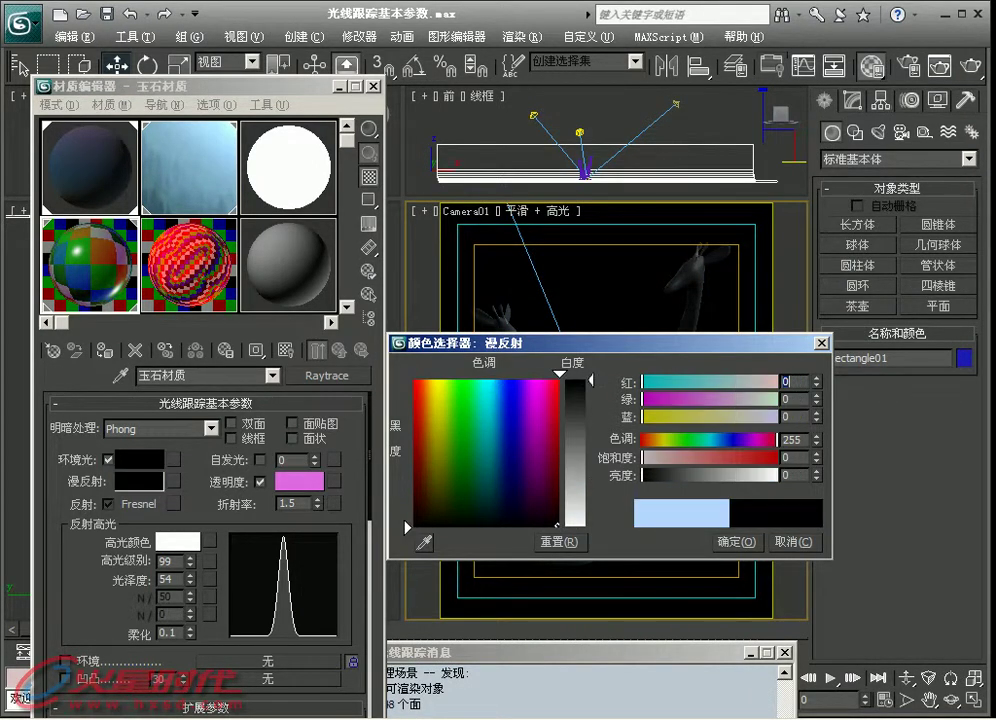
left_click(736, 542)
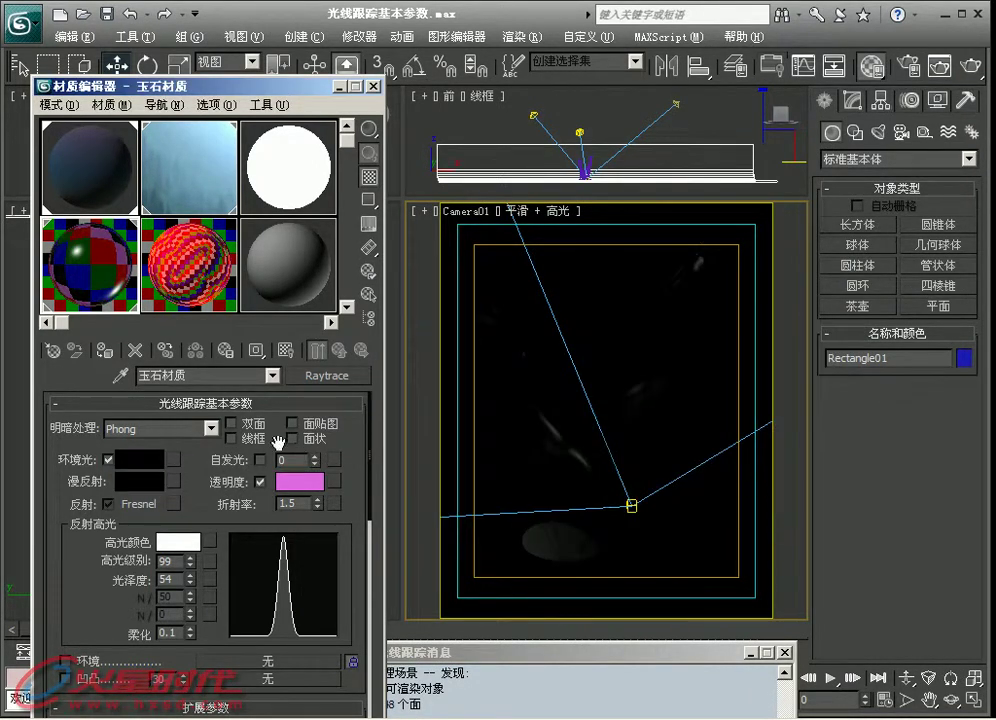
Lighten the transparency to pink (225, 127, 229) and test-render the giraffes
left_click(298, 484)
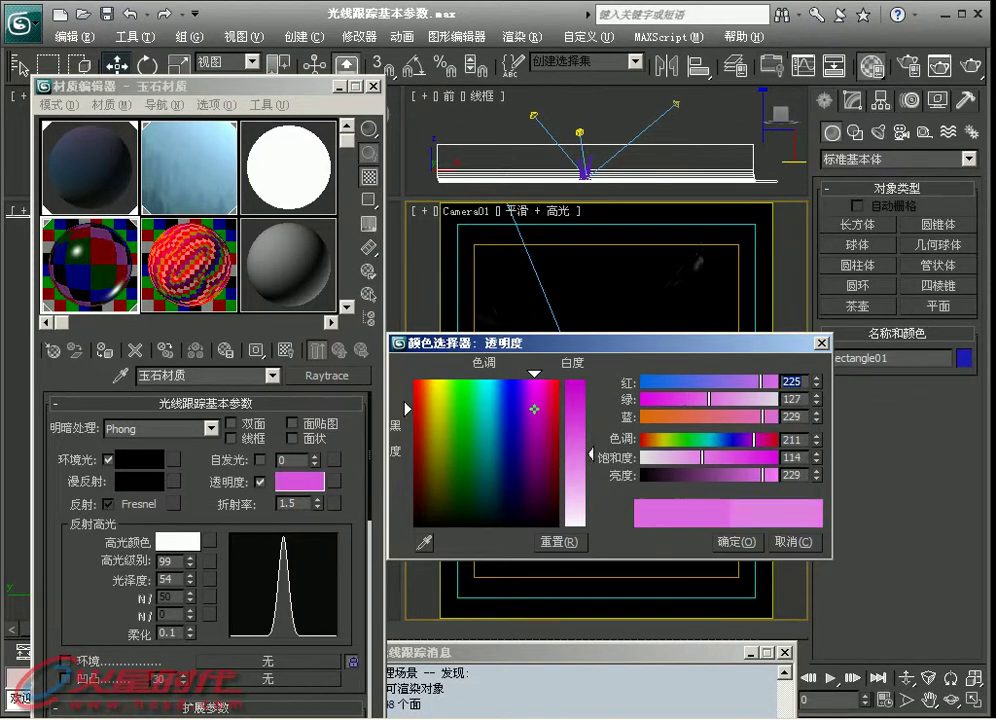
left_click(736, 542)
left_click(953, 80)
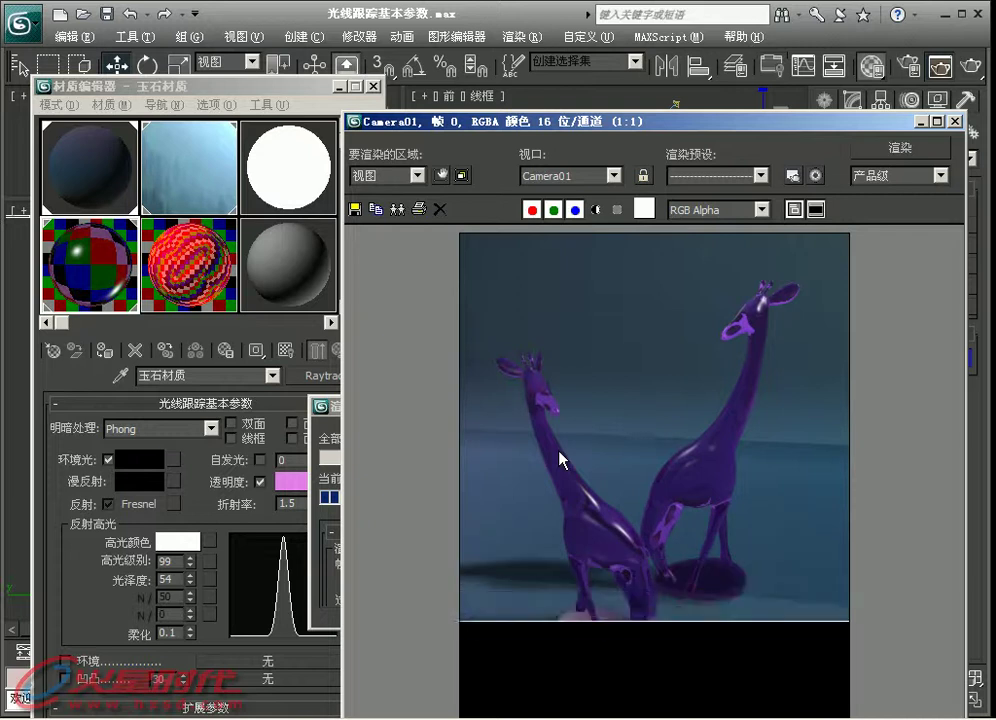
left_click(750, 103)
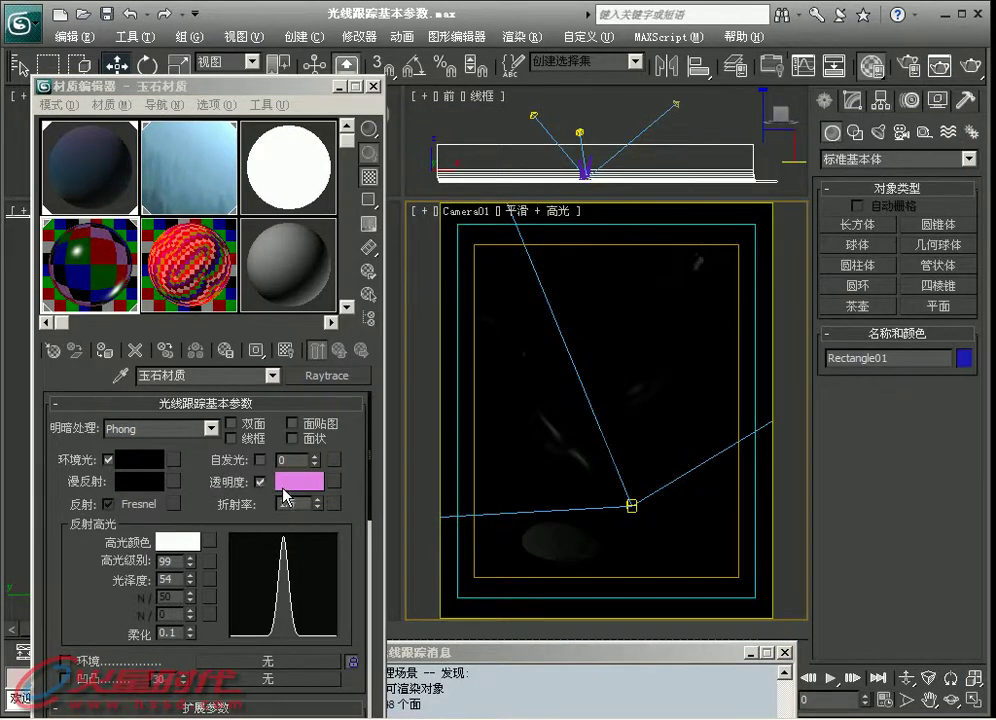
Make the transparency pure white and set the index of refraction to 1.3
left_click(285, 486)
left_click_drag(588, 482, 596, 530)
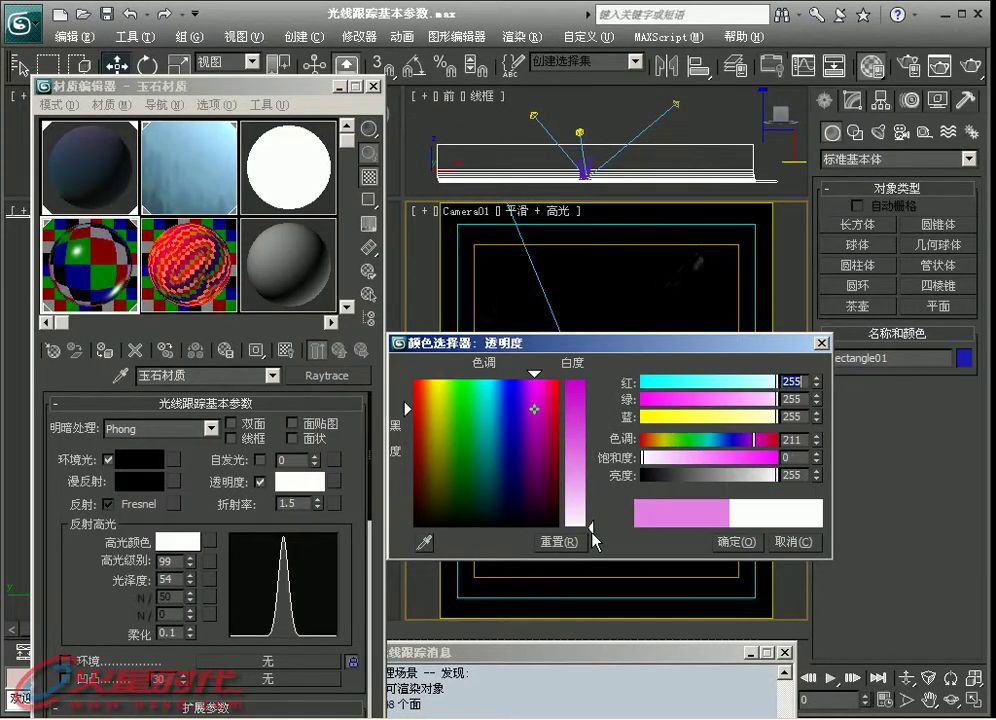
left_click(736, 541)
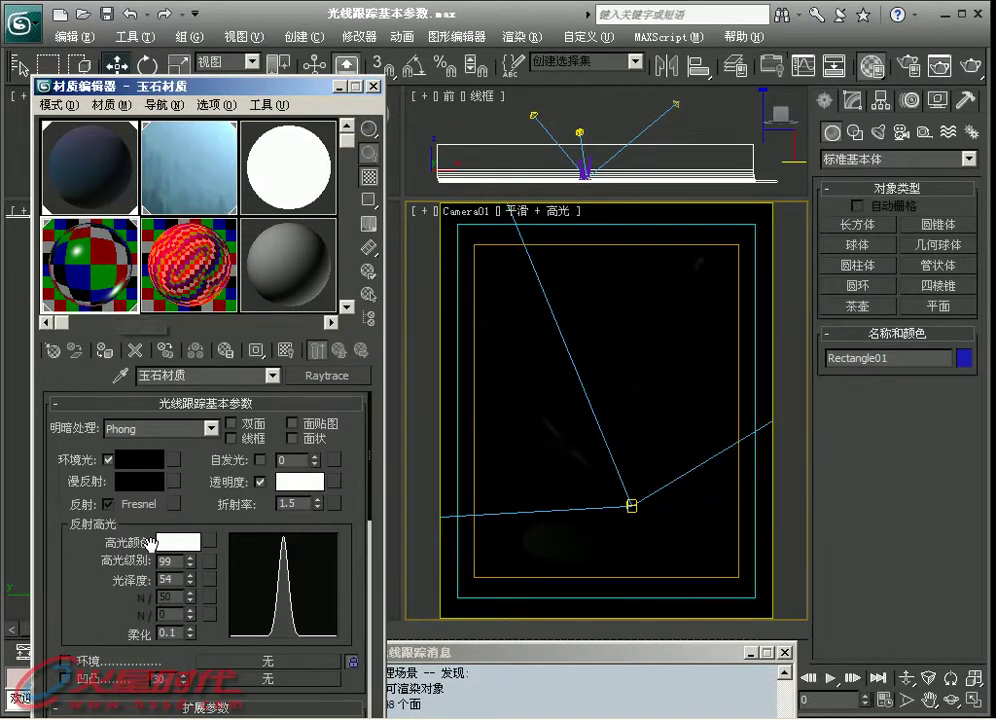
scroll(193, 529, "down", 3)
scroll(245, 450, "up", 2)
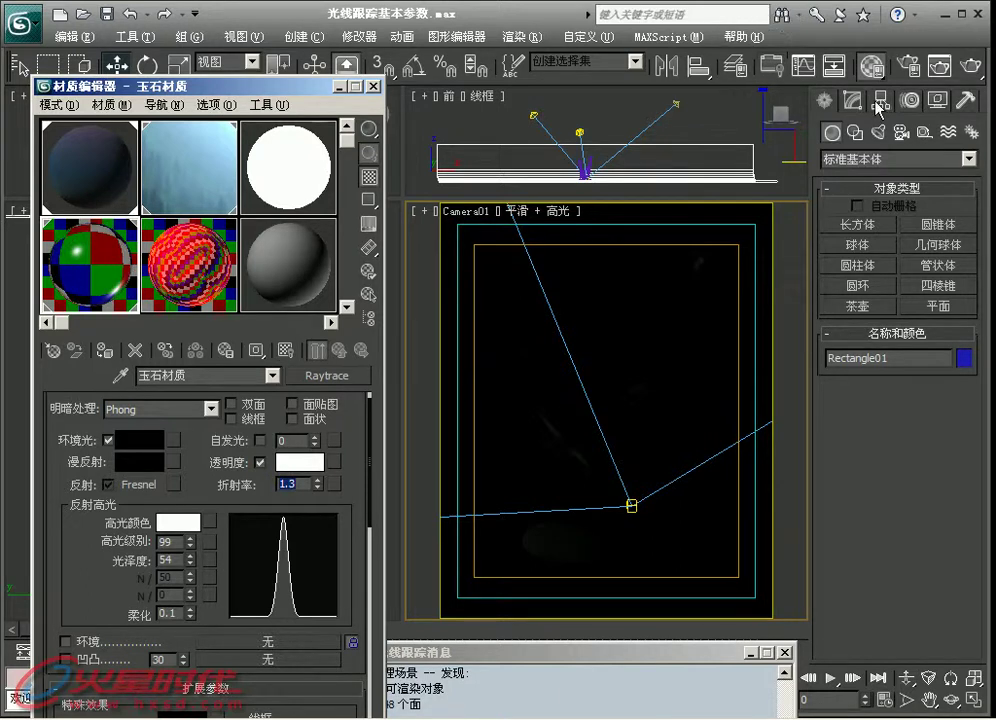
Render Camera01 and move the frame aside to show the clear glass giraffes
left_click(970, 65)
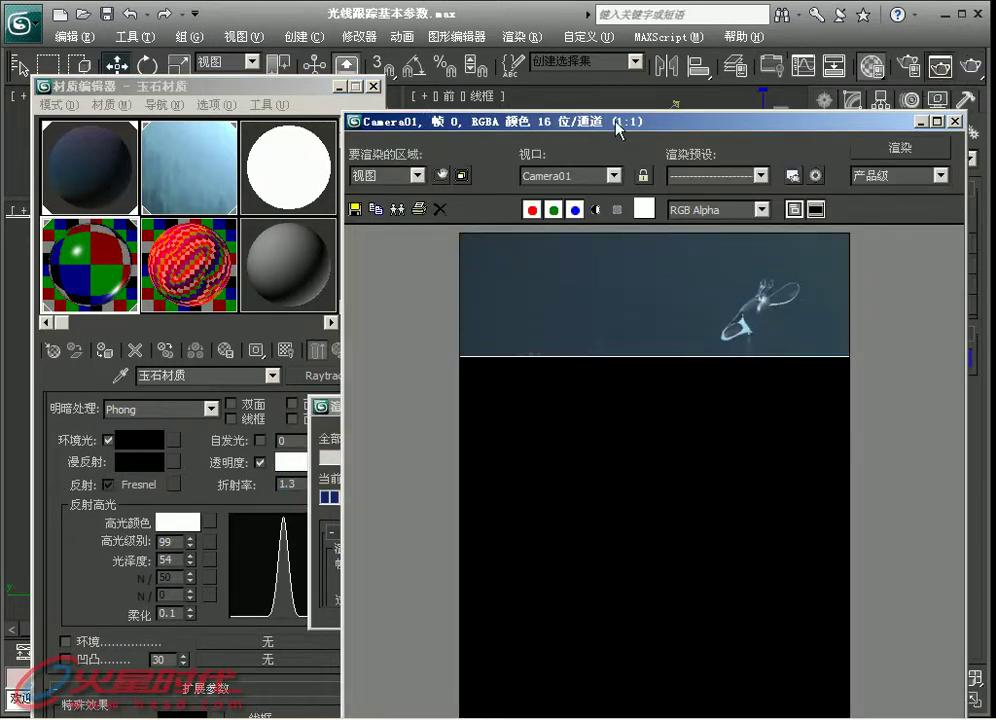
left_click_drag(567, 122, 208, 63)
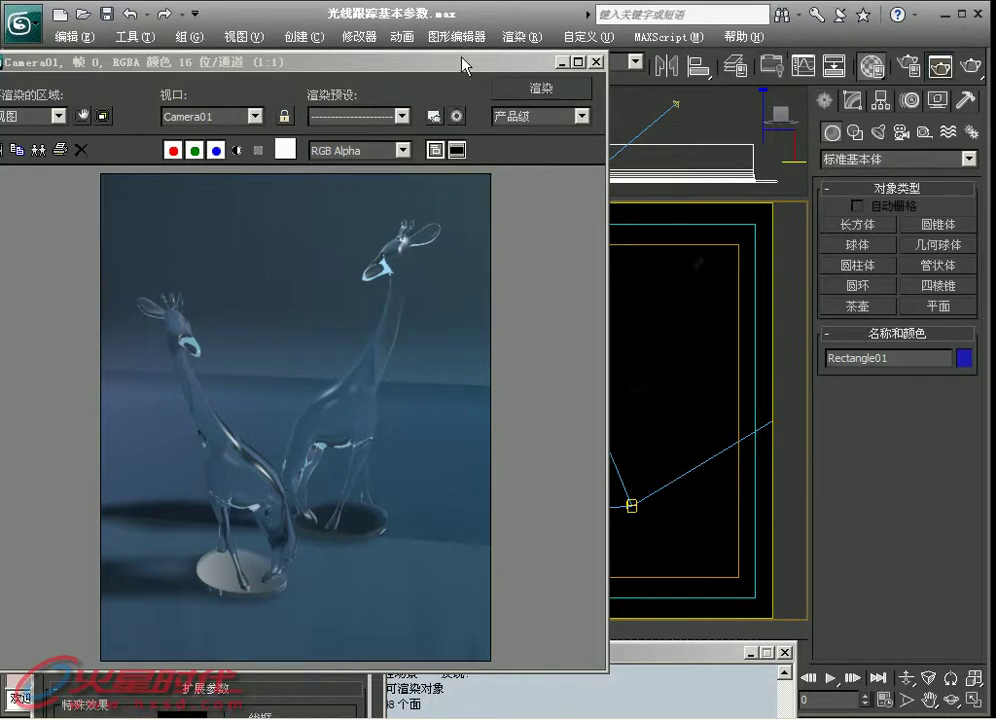
left_click_drag(462, 65, 741, 433)
Set Index of Refraction to 1.5, render, and place the result beside the cloned earlier render
left_click_drag(876, 212, 868, 191)
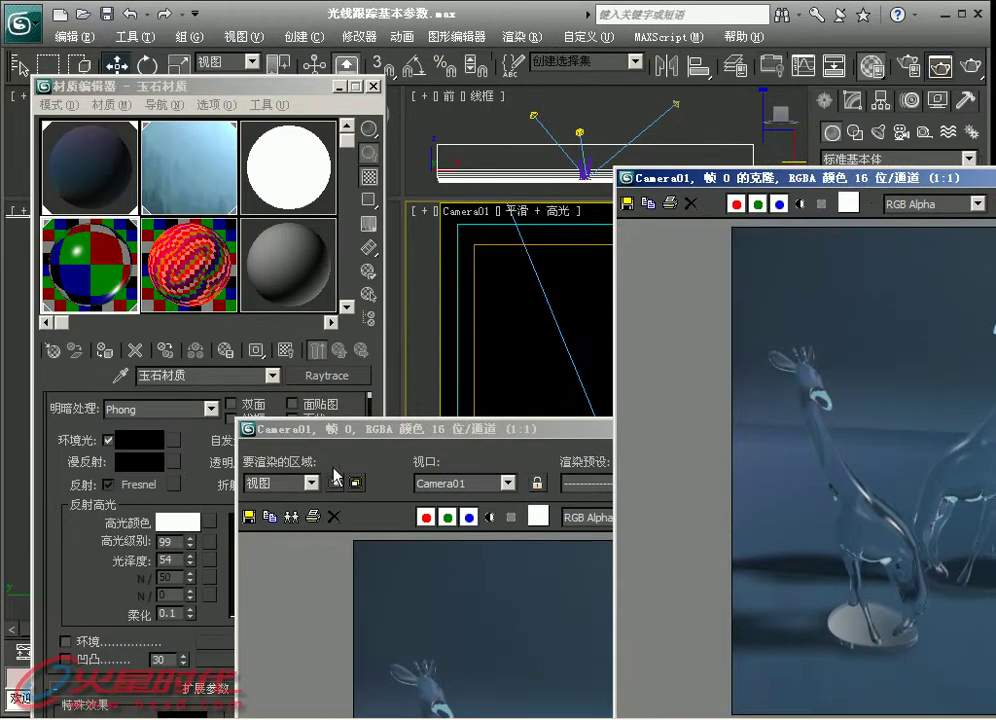
left_click_drag(356, 436, 316, 596)
double_click(288, 484)
type("1.5")
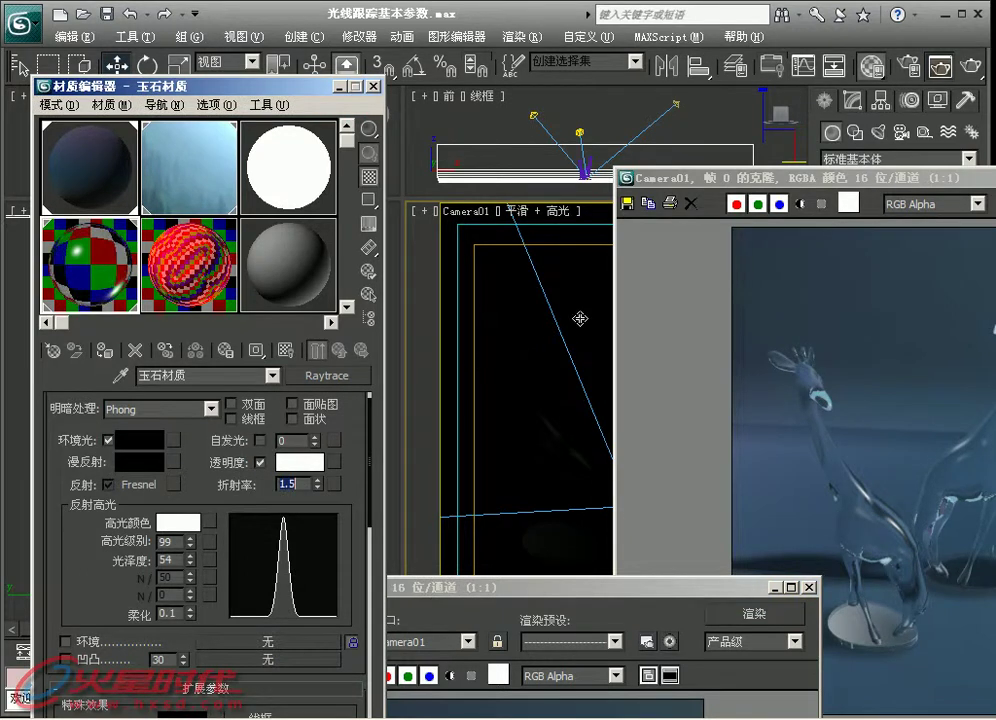
left_click(971, 65)
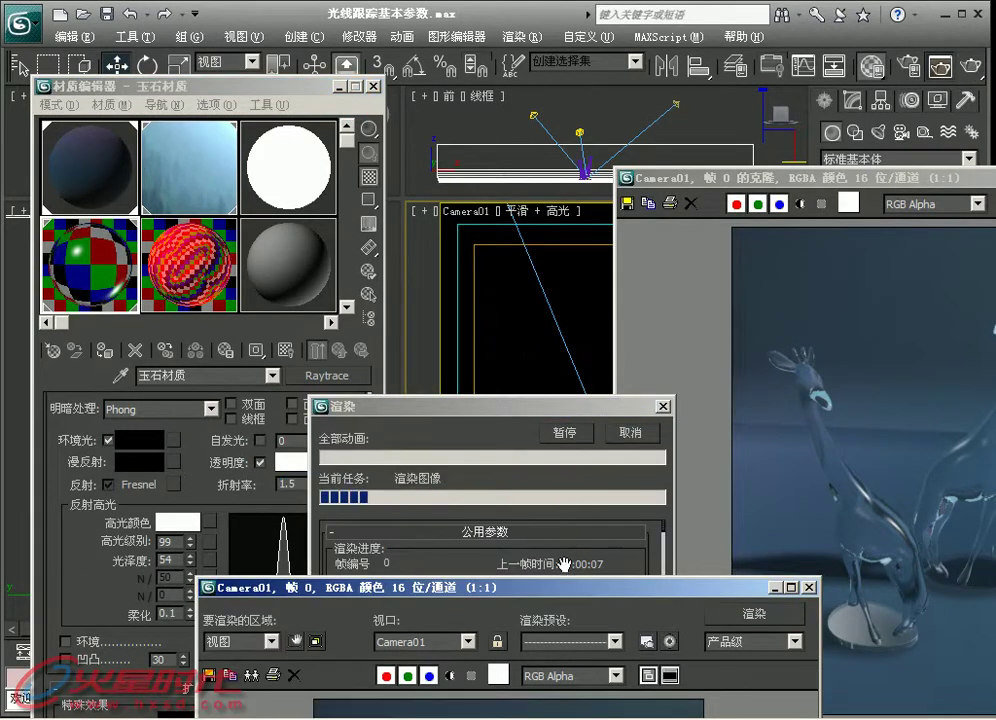
left_click_drag(560, 588, 449, 172)
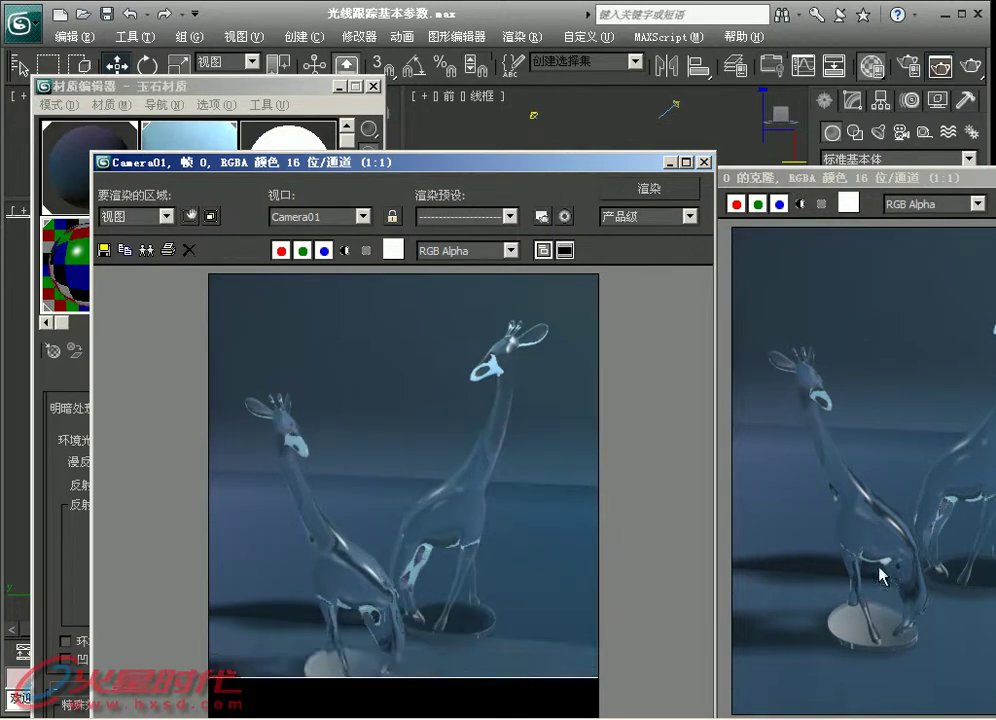
mouse_move(924, 180)
left_mouse_down()
mouse_move(660, 190)
mouse_move(661, 199)
left_mouse_up()
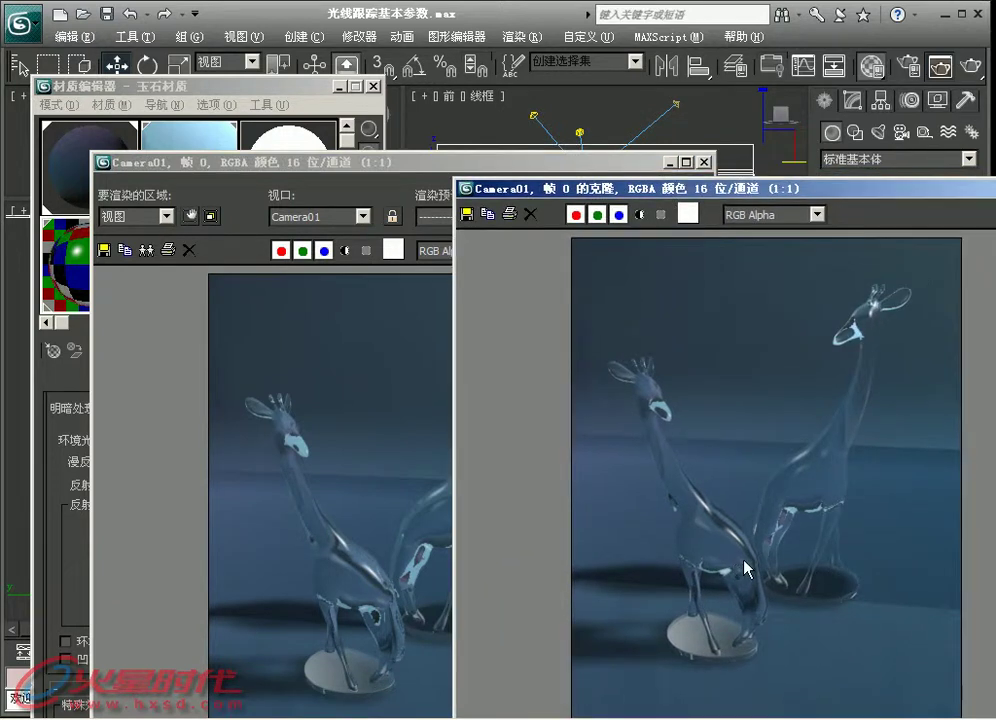
left_click(365, 385)
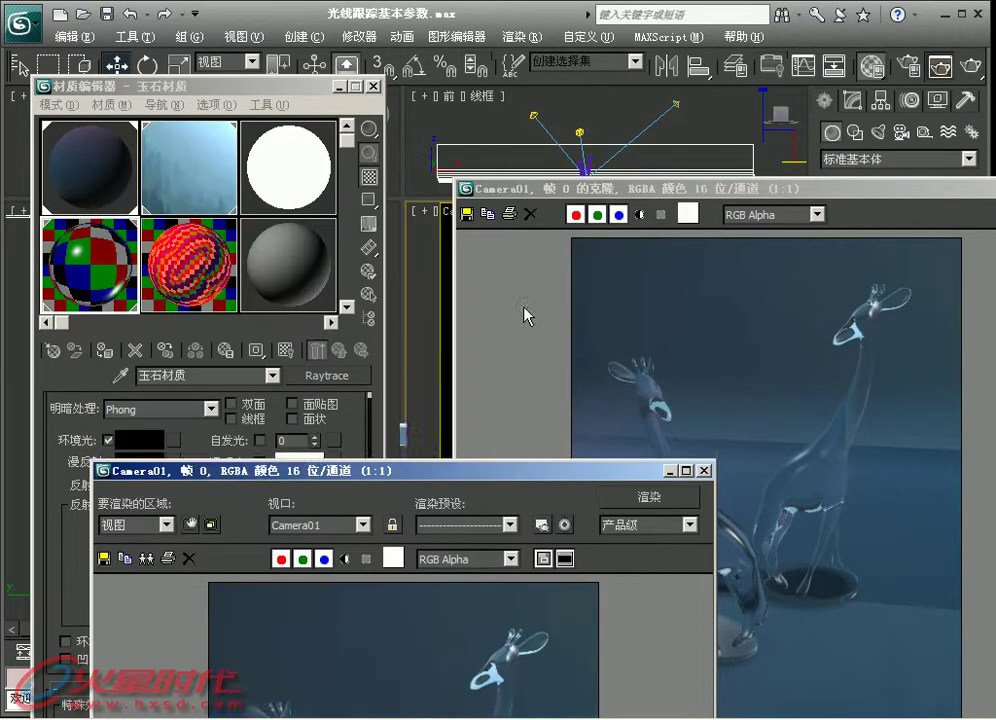
Set Index of Refraction back to 2.0 and re-render Camera01 for comparison
left_click_drag(523, 144, 517, 635)
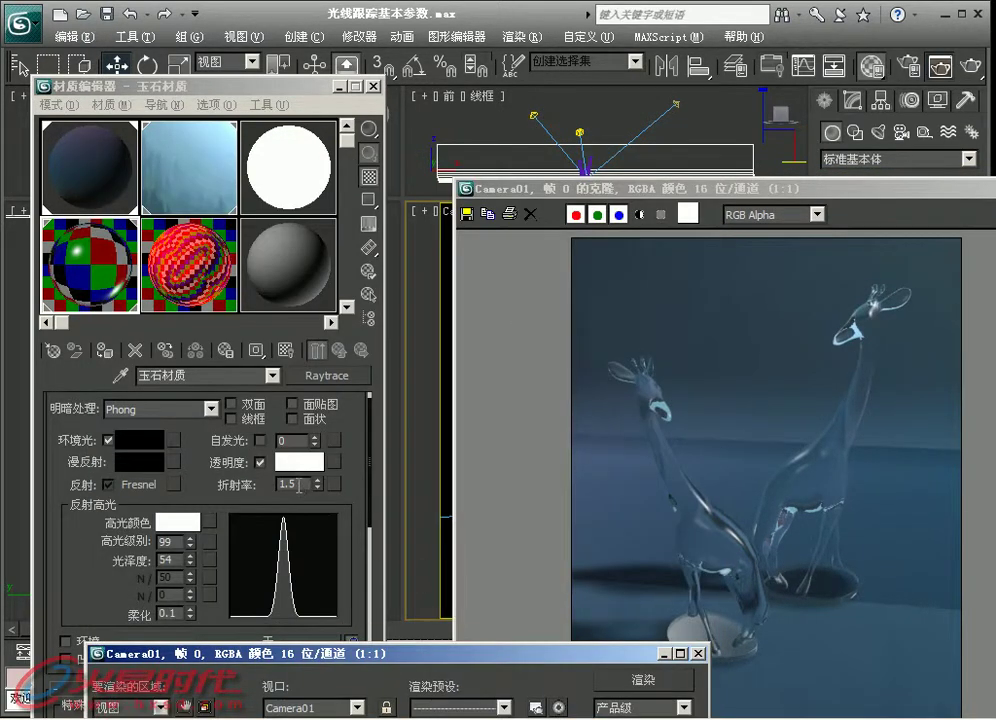
double_click(298, 484)
type("2.0")
key("Return")
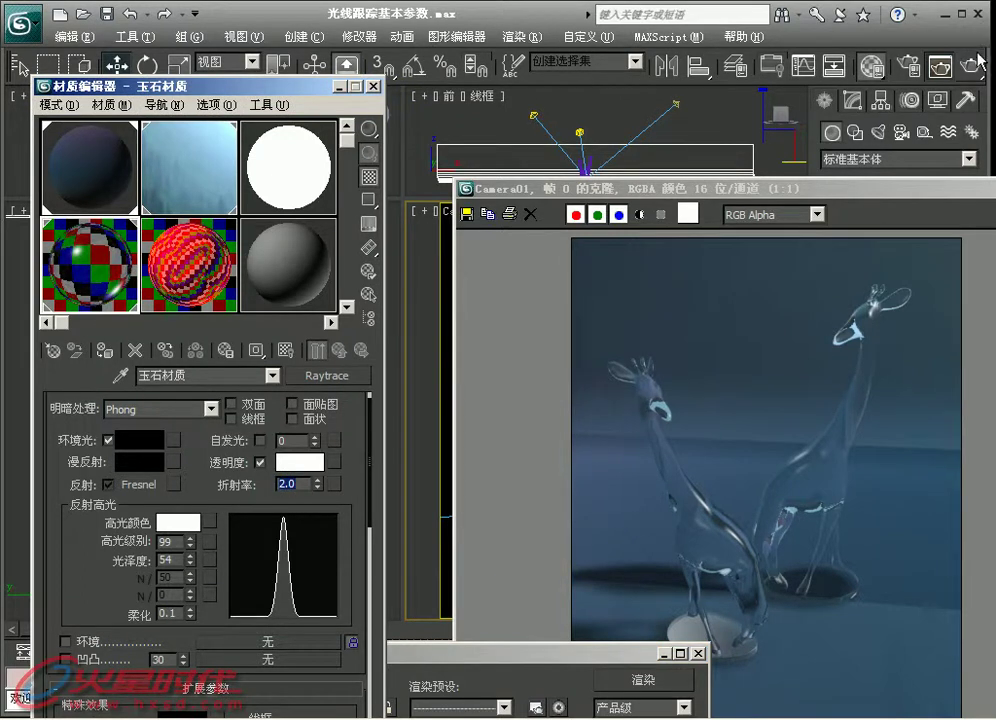
key("shift+q")
left_click_drag(474, 650, 466, 285)
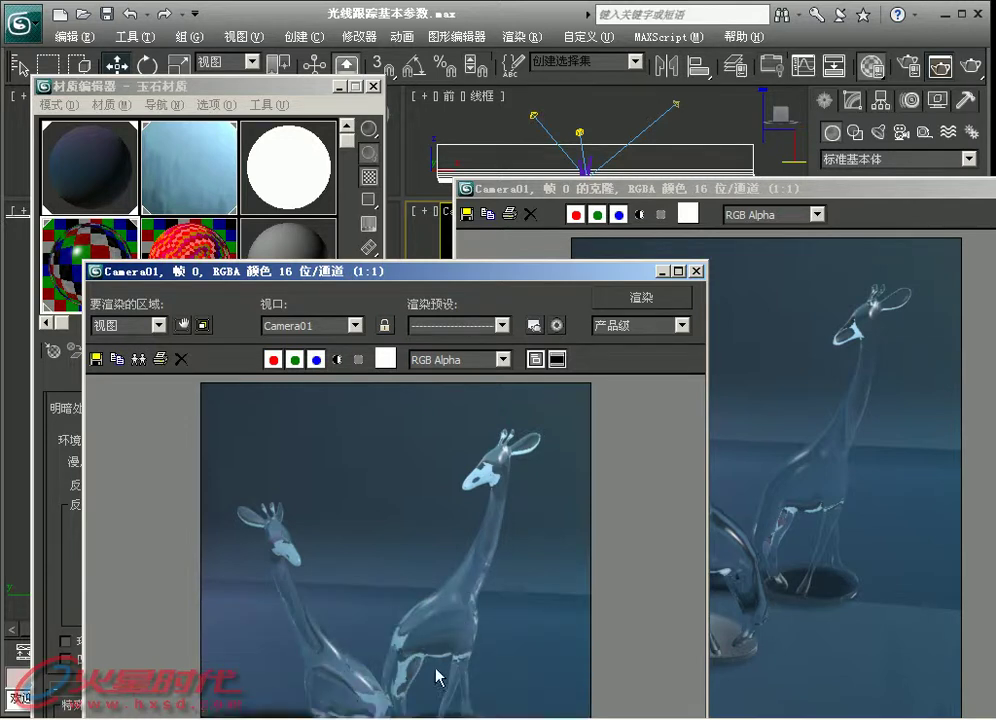
left_click_drag(478, 270, 508, 57)
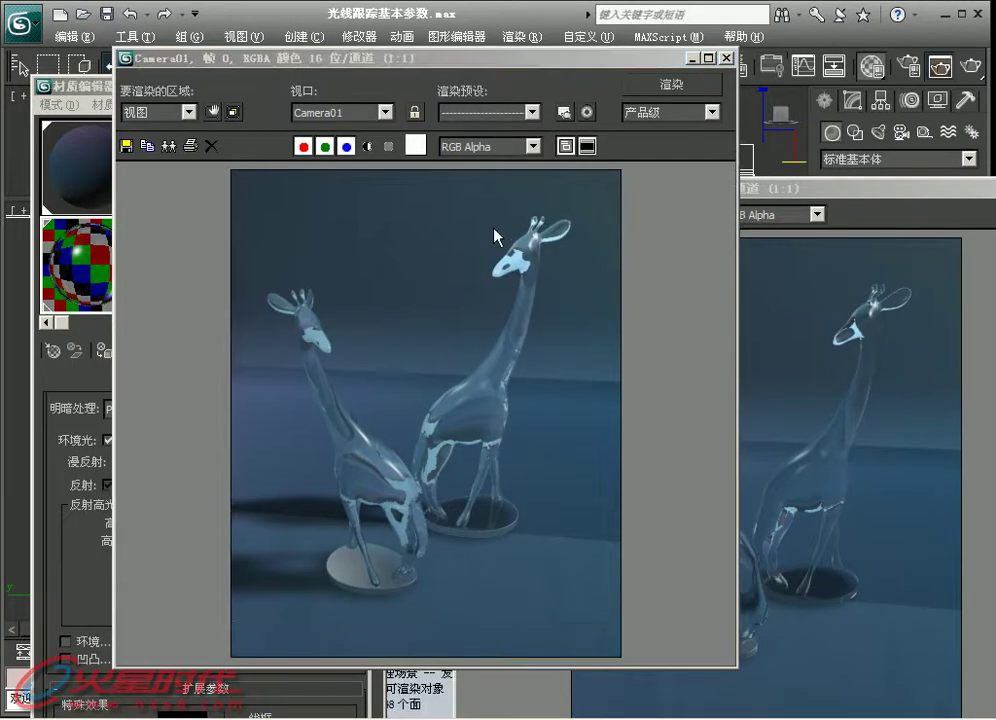
left_click_drag(570, 60, 553, 76)
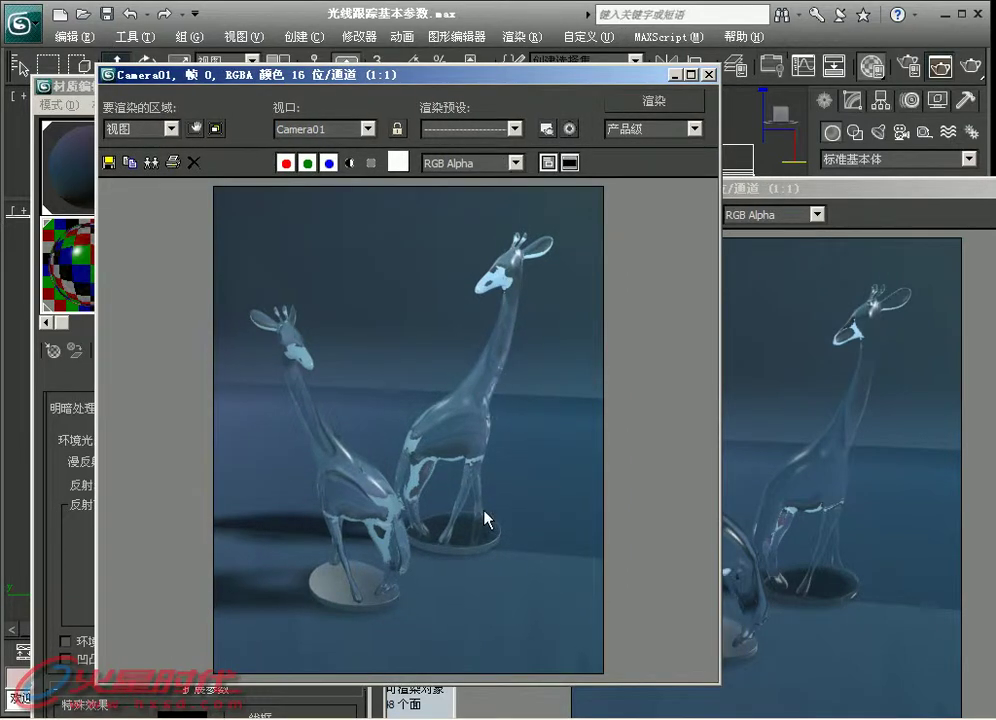
left_click_drag(625, 74, 676, 469)
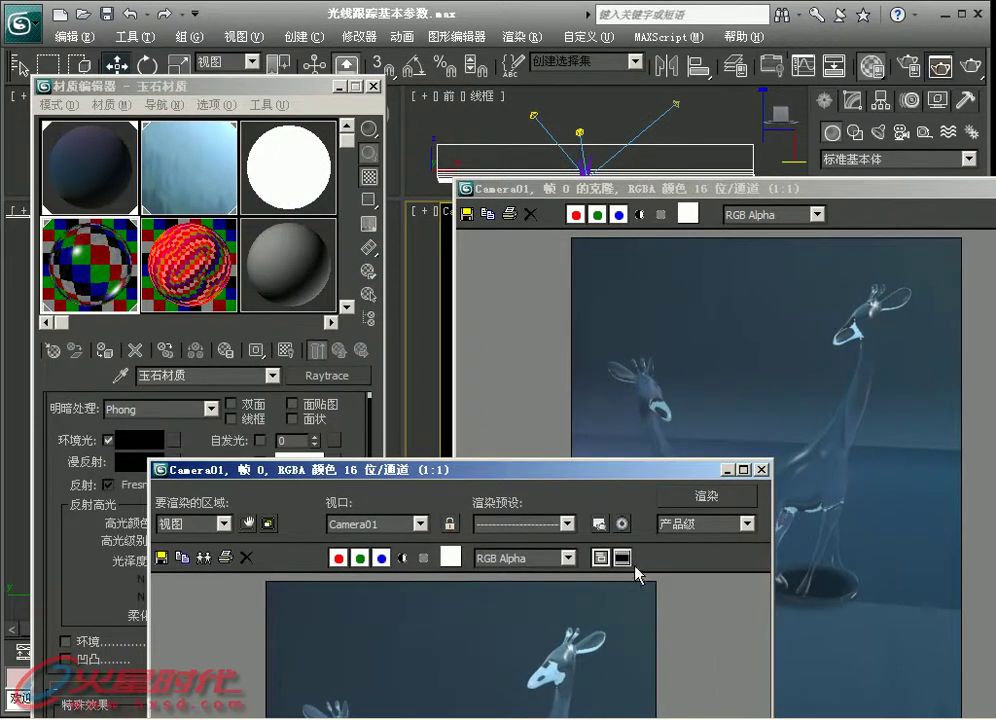
Close the latest test render and the cloned comparison render
left_click(760, 469)
left_click_drag(700, 187, 412, 221)
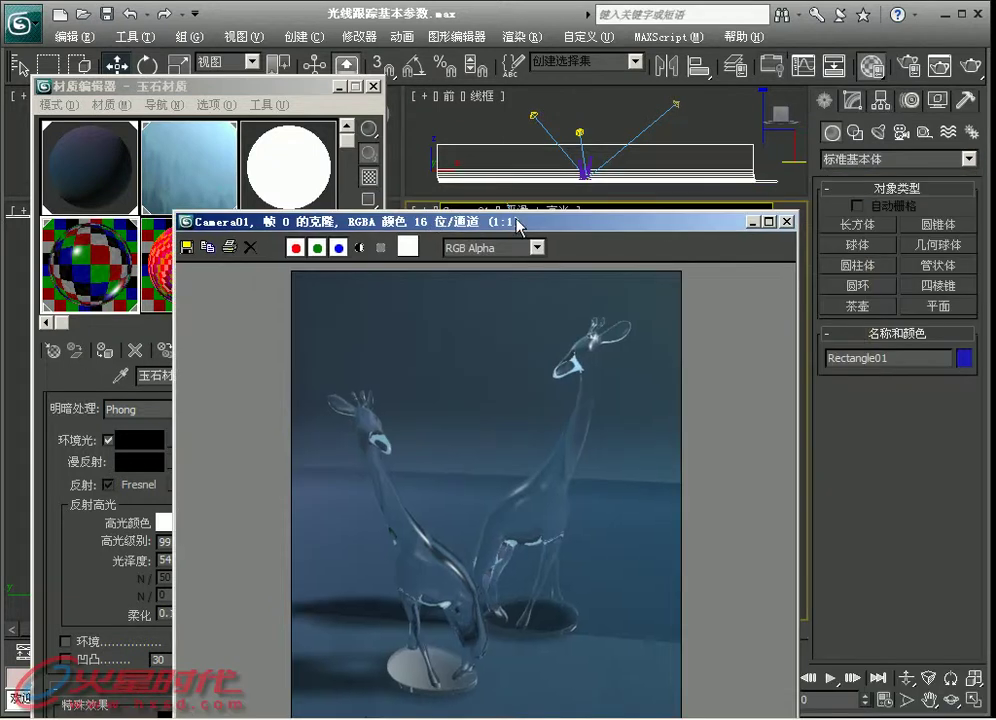
left_click(766, 222)
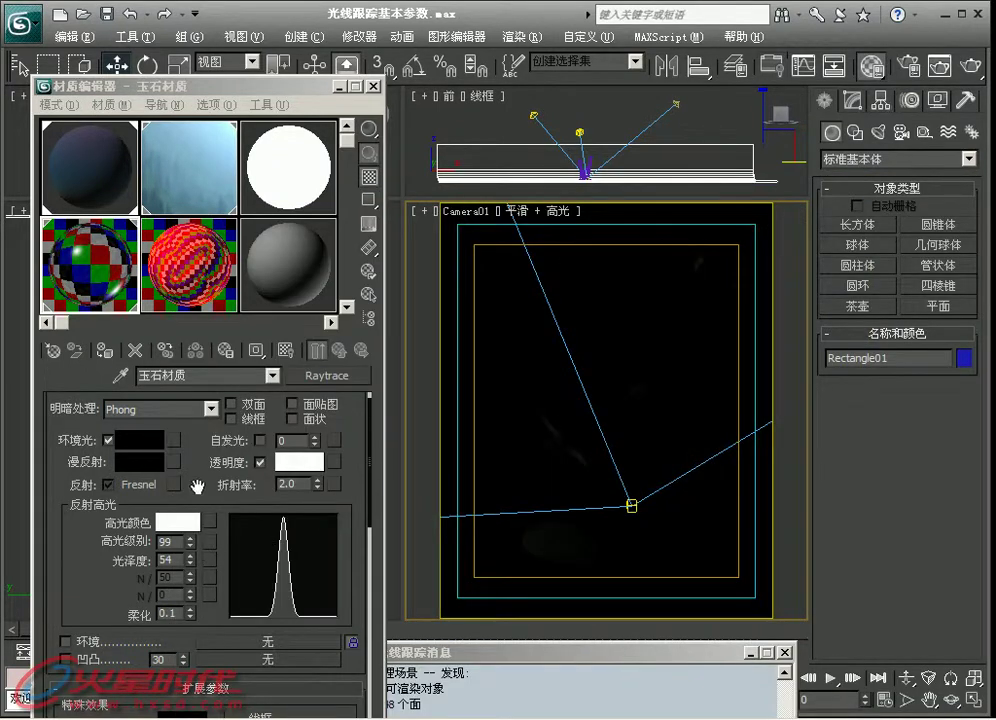
Toggle the Reflection checkbox off and on so reflection stays on Fresnel
left_click_drag(193, 487, 190, 477)
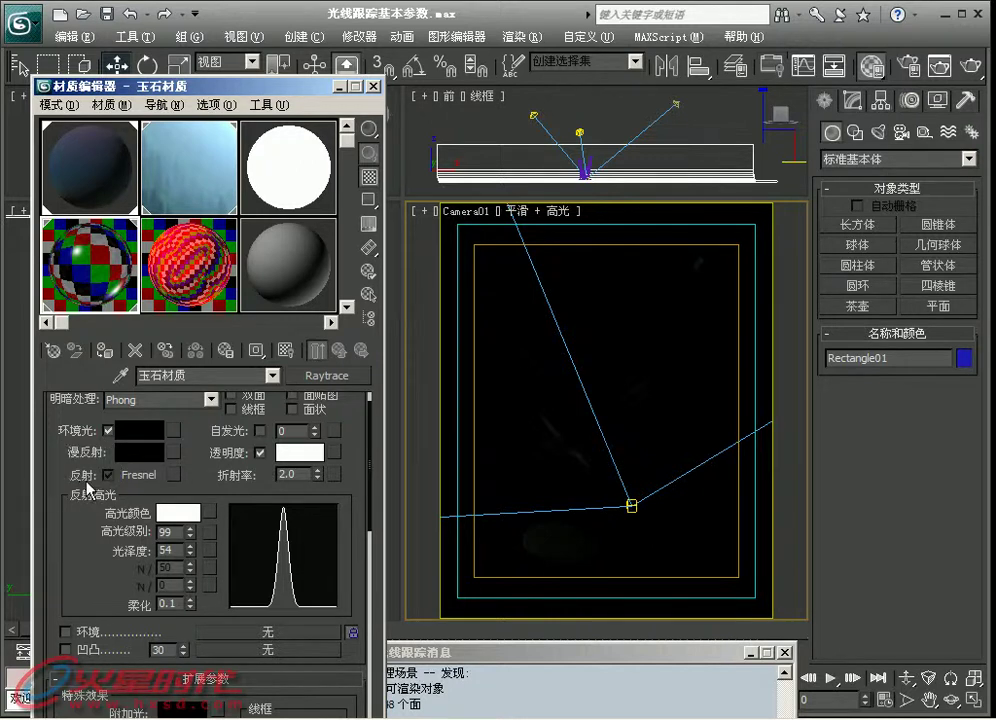
left_click(108, 475)
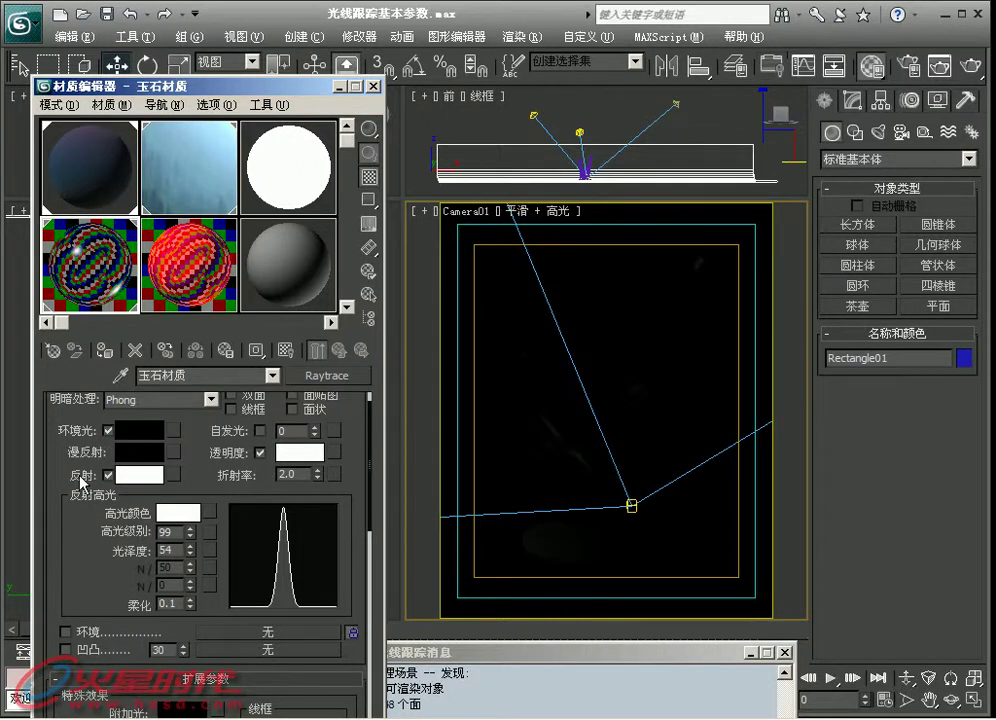
left_click(80, 477)
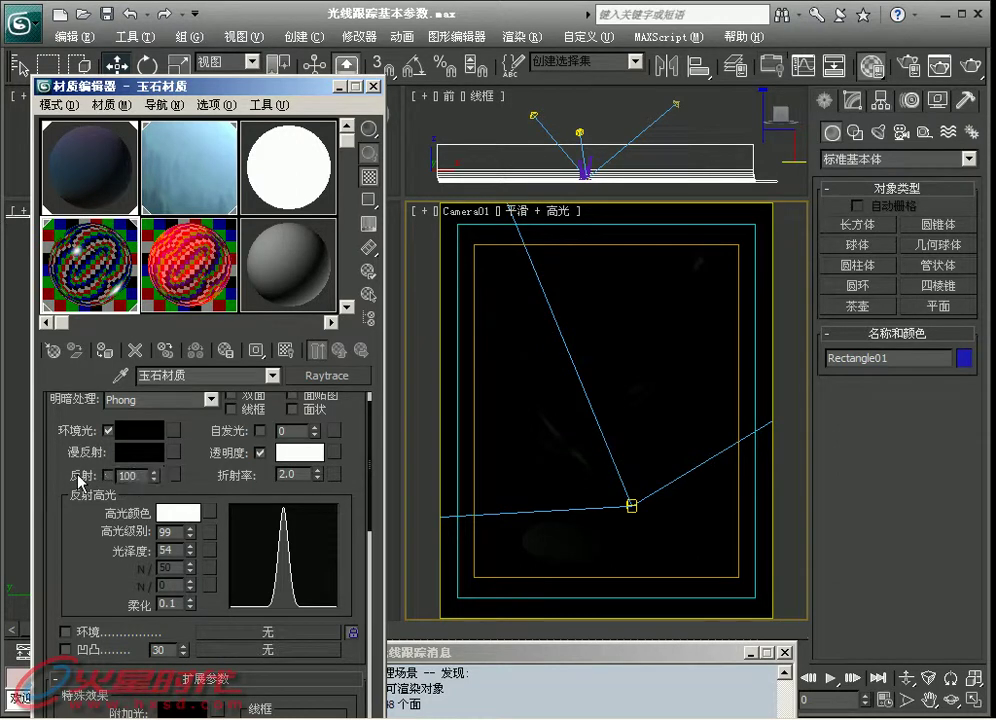
left_click(80, 477)
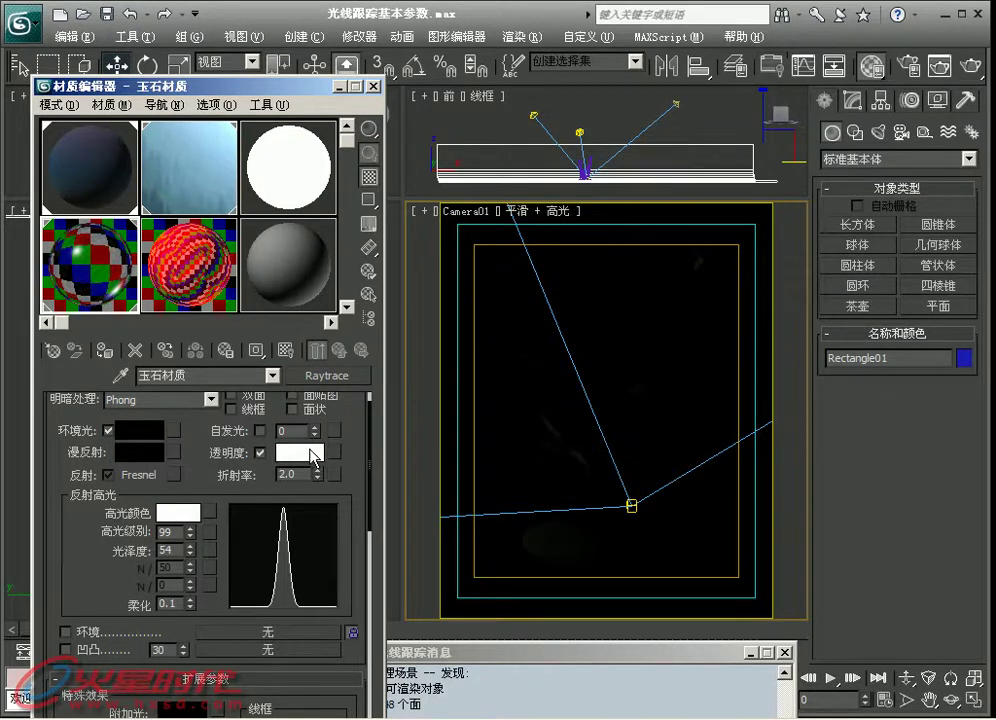
scroll(297, 490, "up", 1)
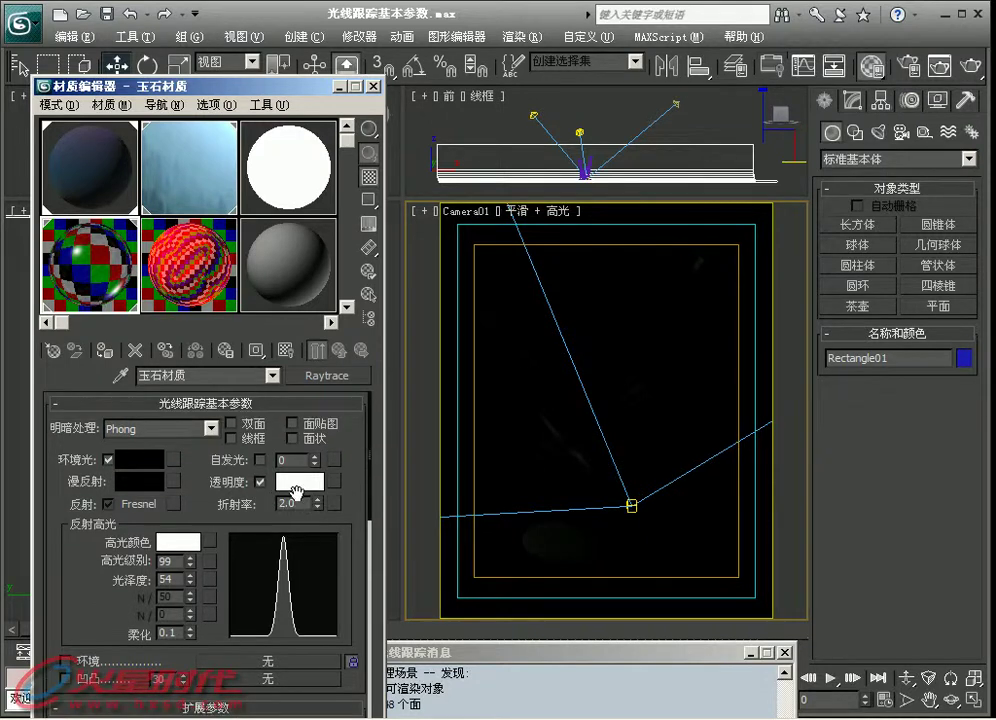
Set the jade material's transparency colour to pale blue RGB 223, 234, 255
left_click(301, 482)
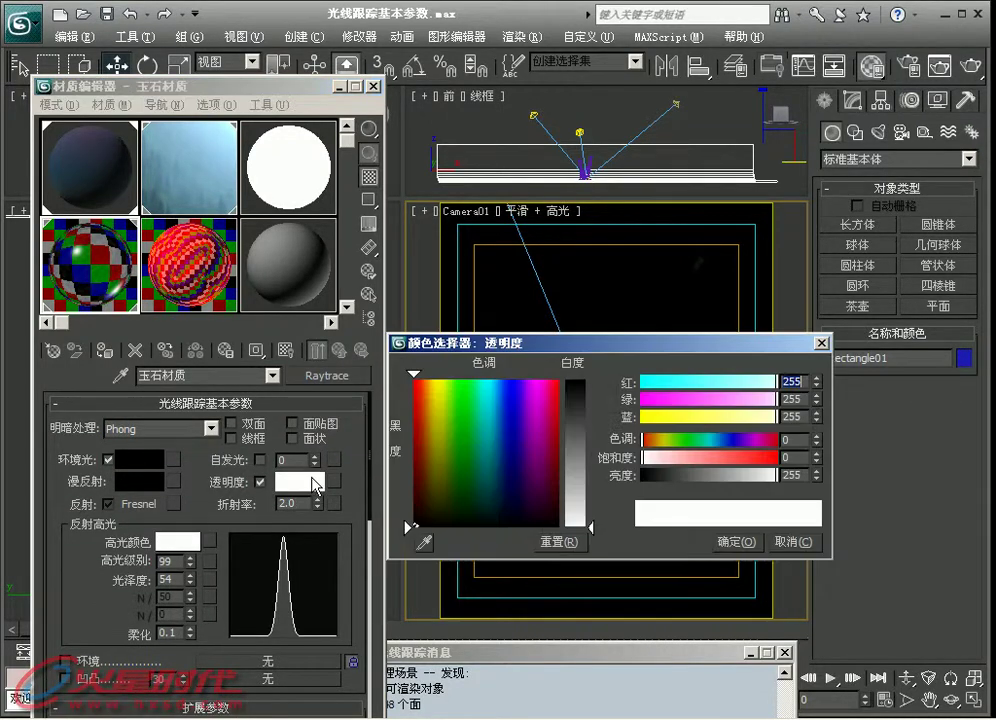
mouse_move(583, 520)
left_mouse_down()
mouse_move(583, 398)
mouse_move(585, 524)
left_mouse_up()
left_click(740, 542)
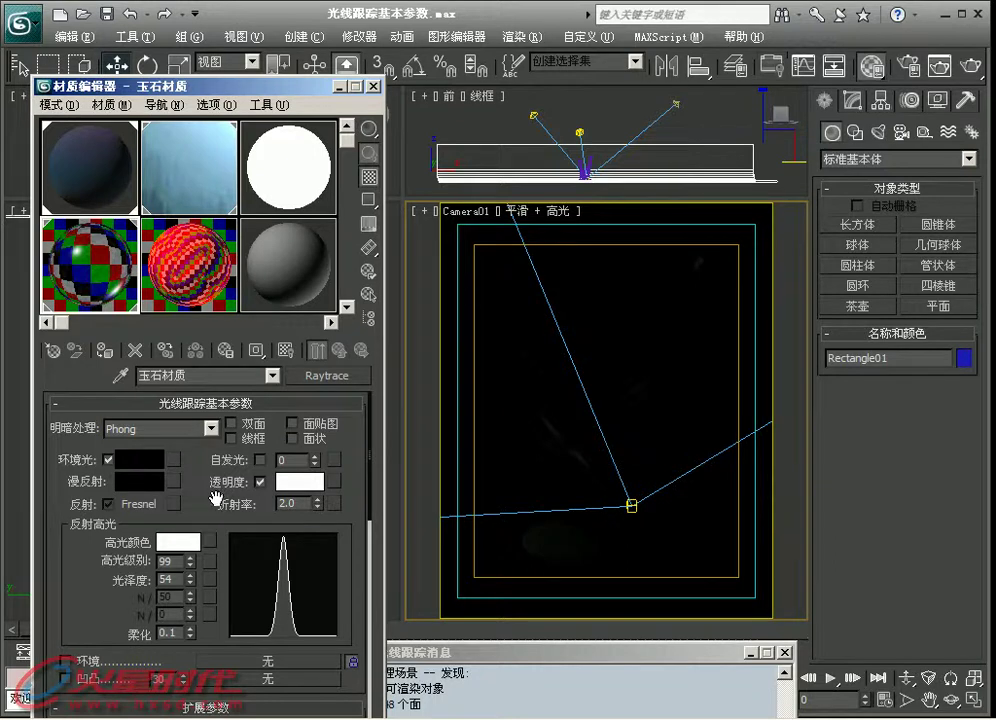
left_click(298, 482)
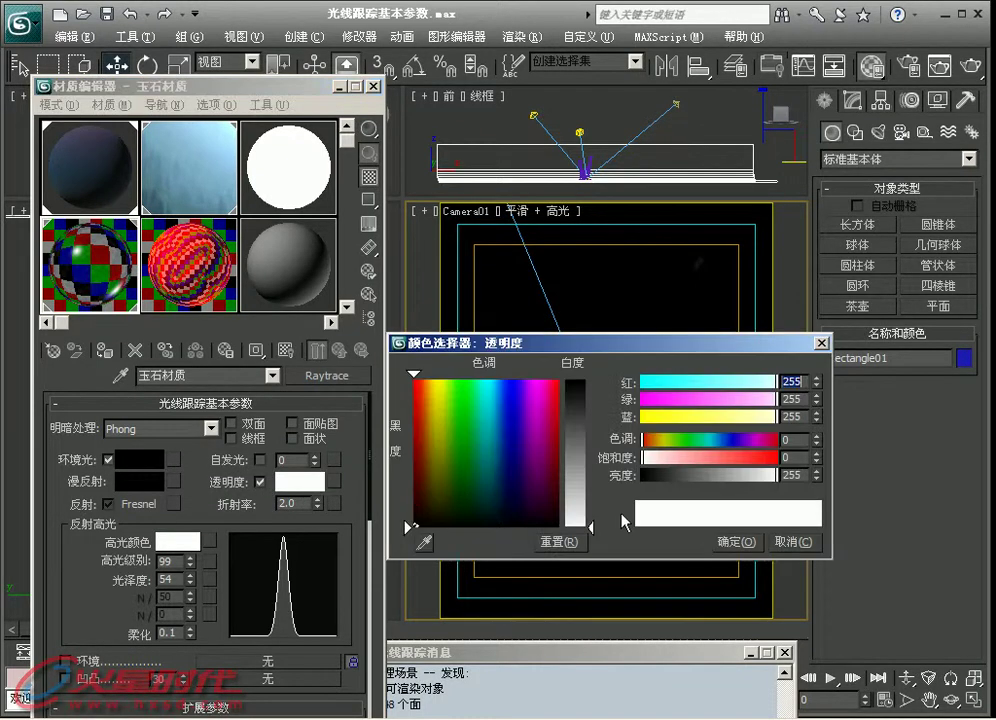
left_click_drag(587, 515, 587, 505)
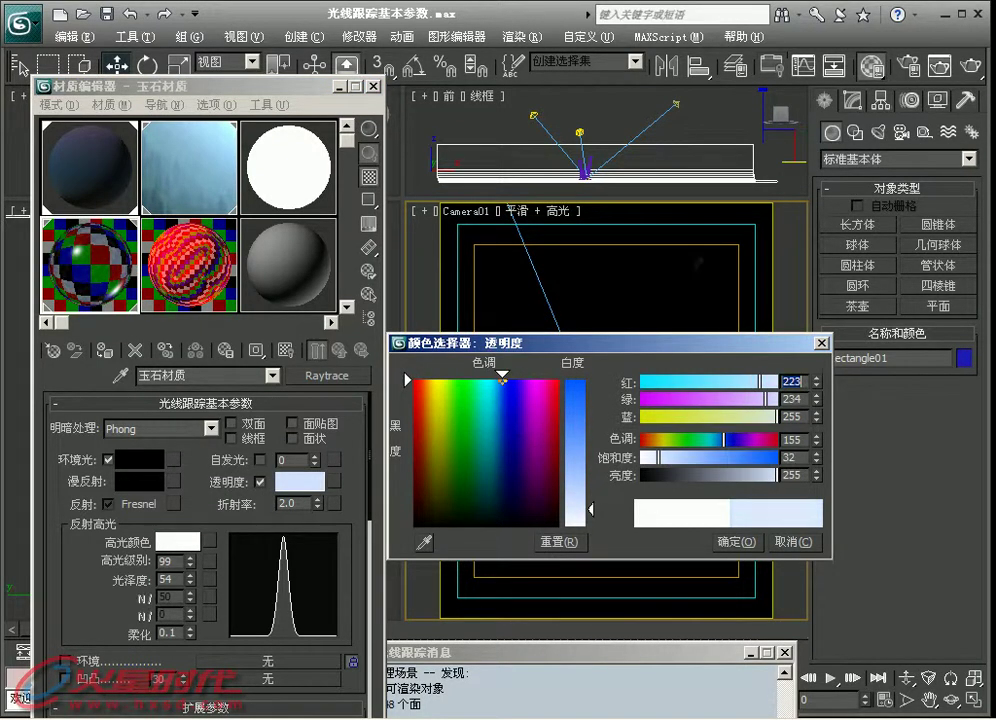
left_click(736, 541)
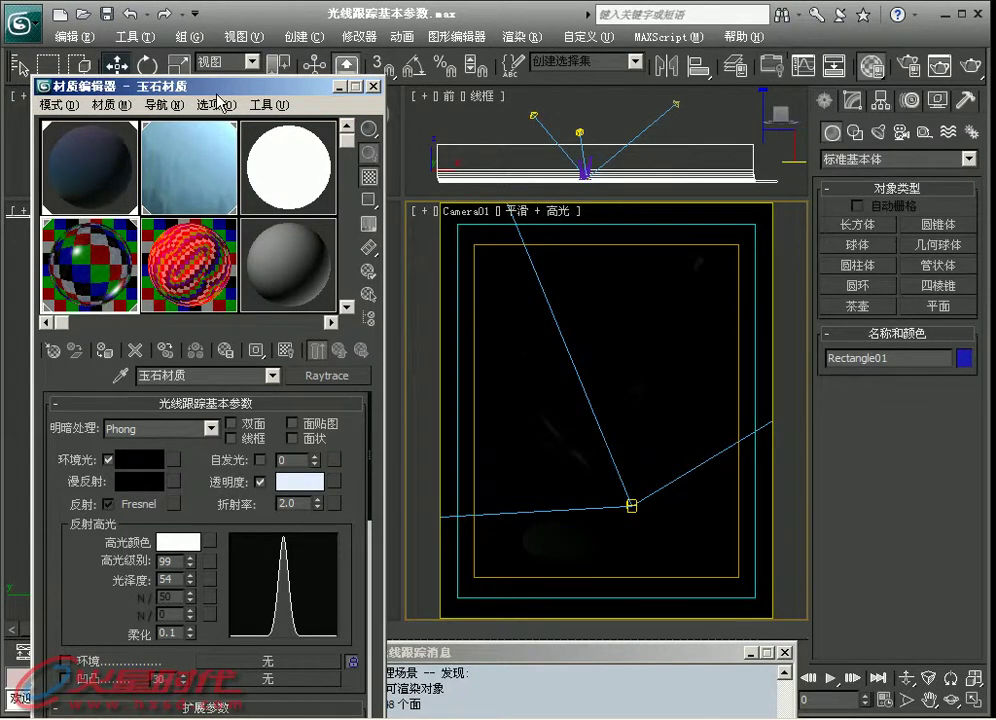
left_click_drag(218, 90, 289, 17)
scroll(262, 390, "down", 1)
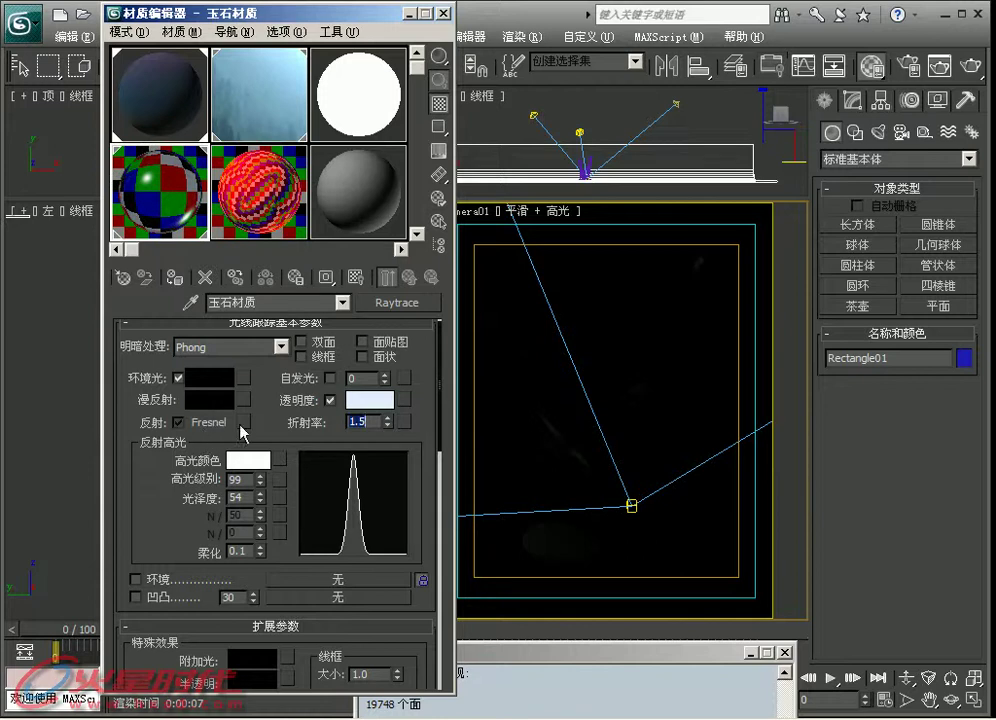
Set refraction 1.5, specular level 113, glossiness 52, and a pale peach highlight colour
left_click_drag(273, 429, 249, 403)
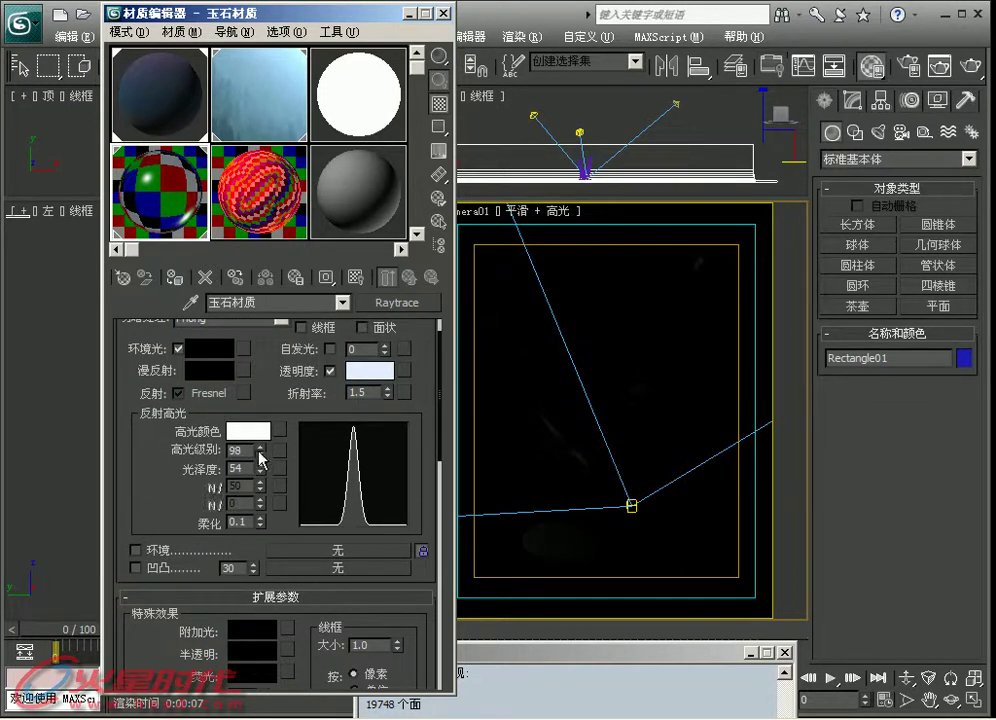
mouse_move(259, 451)
left_mouse_down()
mouse_move(259, 440)
mouse_move(263, 478)
left_mouse_up()
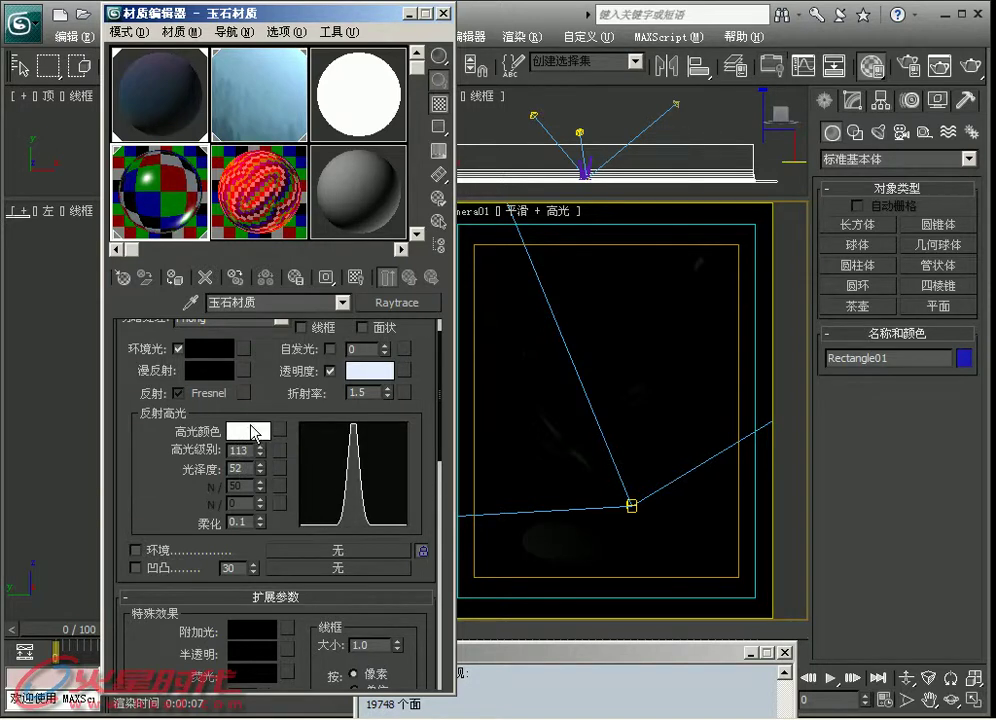
left_click(253, 430)
left_click(427, 381)
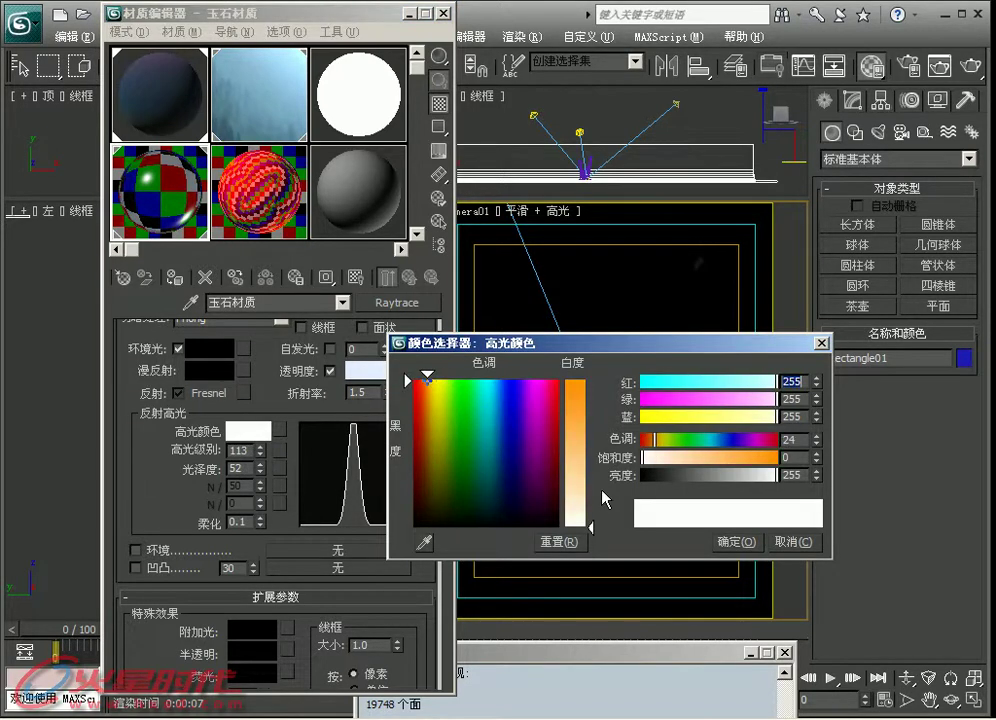
left_click_drag(590, 527, 590, 478)
left_click(756, 544)
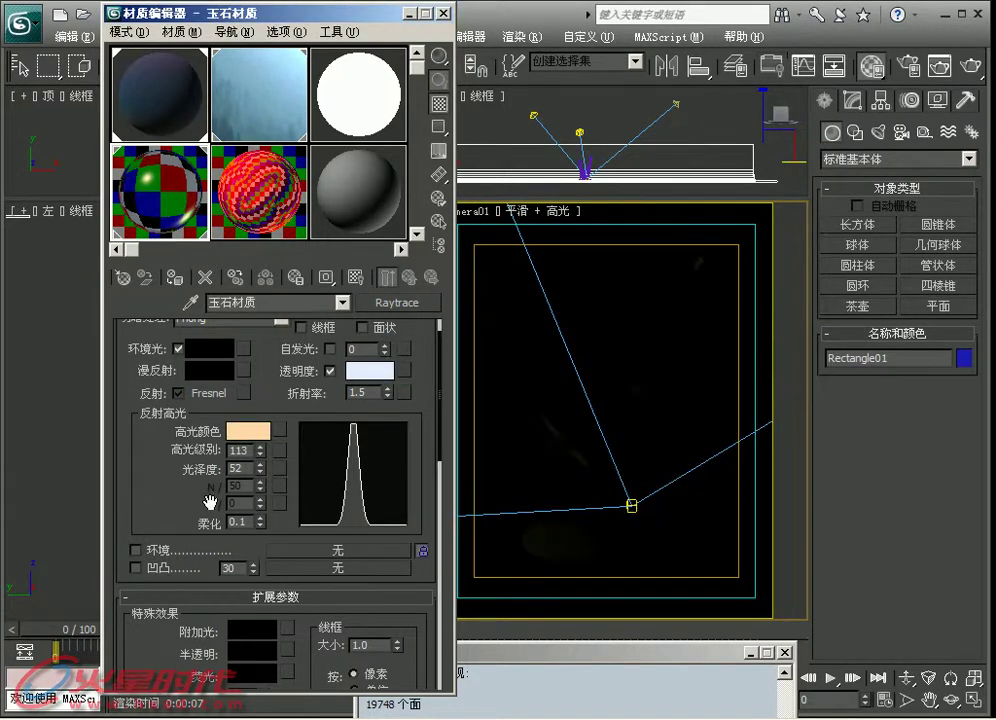
left_click_drag(210, 500, 188, 472)
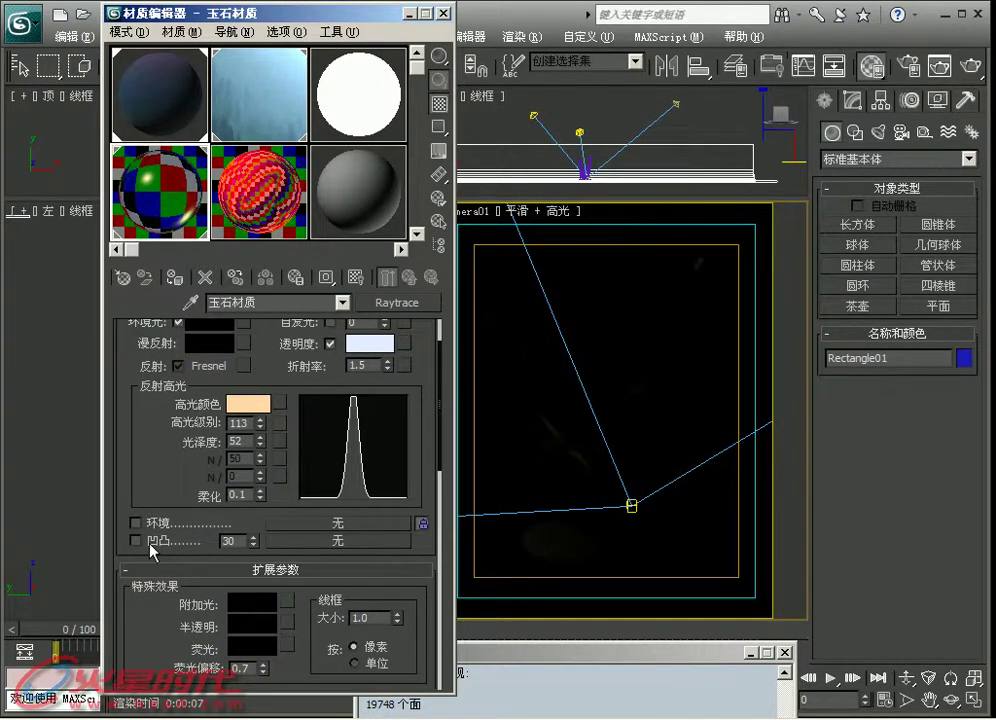
left_click_drag(143, 530, 147, 597)
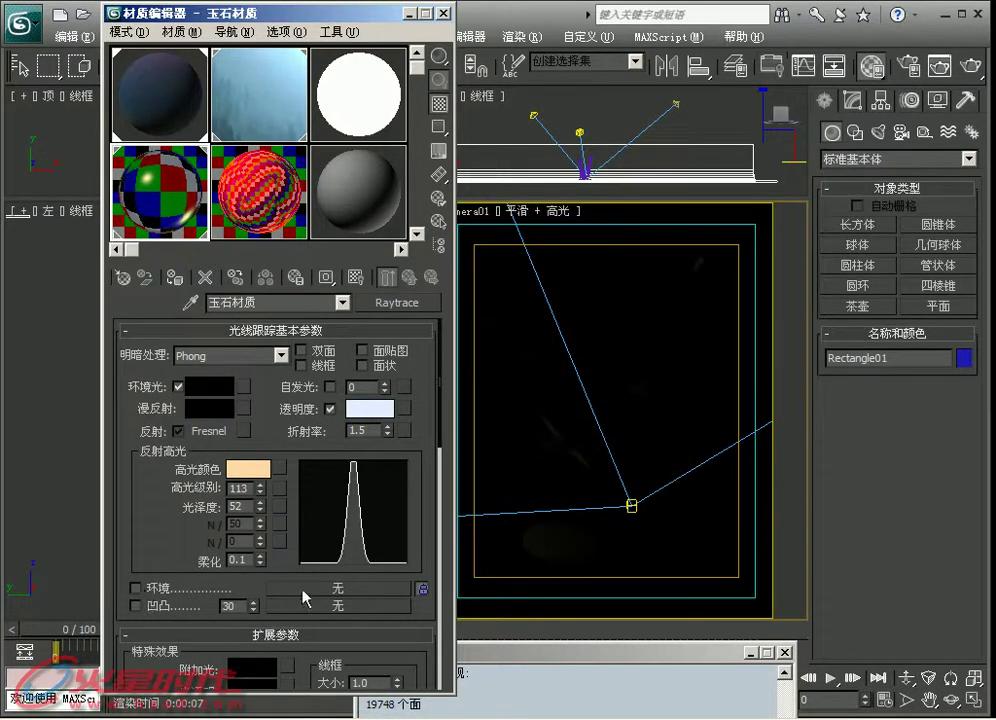
Assign a Checker map (Map #58) to the jade material's environment slot
left_click(304, 595)
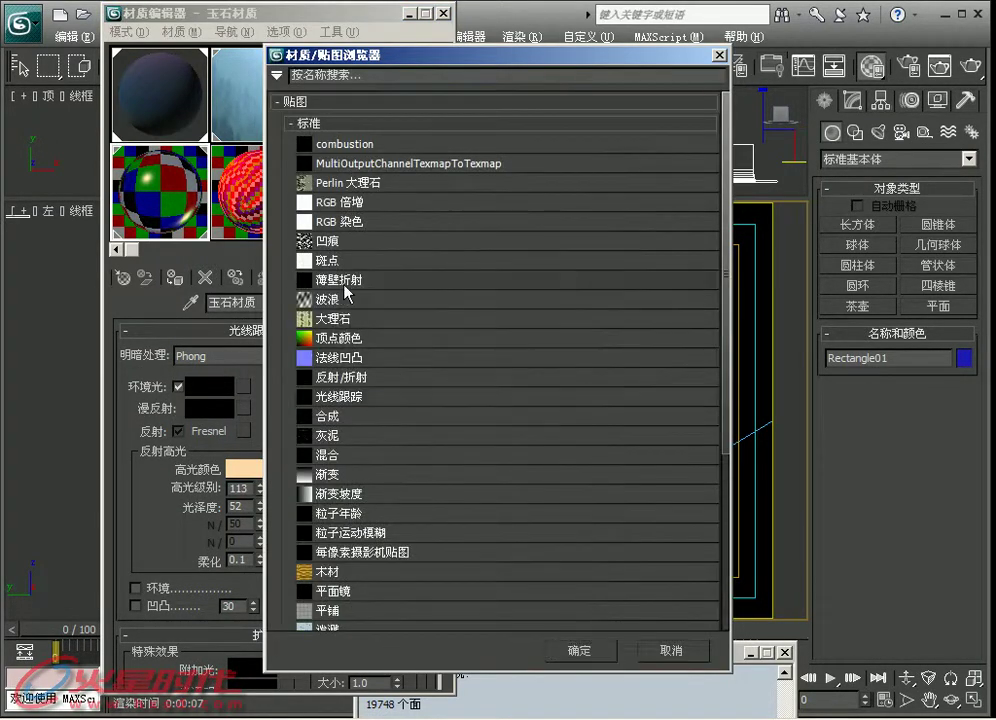
scroll(371, 444, "down", 3)
scroll(355, 473, "down", 5)
scroll(341, 452, "down", 2)
double_click(340, 445)
type("10")
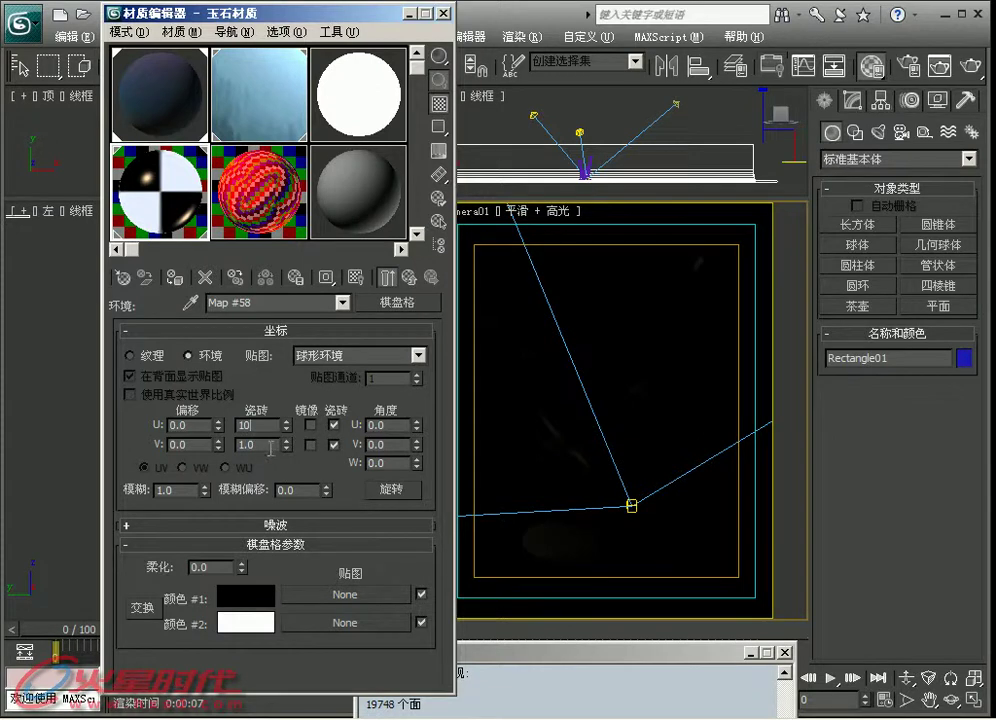
Tile the Checker map 10 by 10, then switch reflection from Fresnel to white
key("Tab")
type("10")
key("Return")
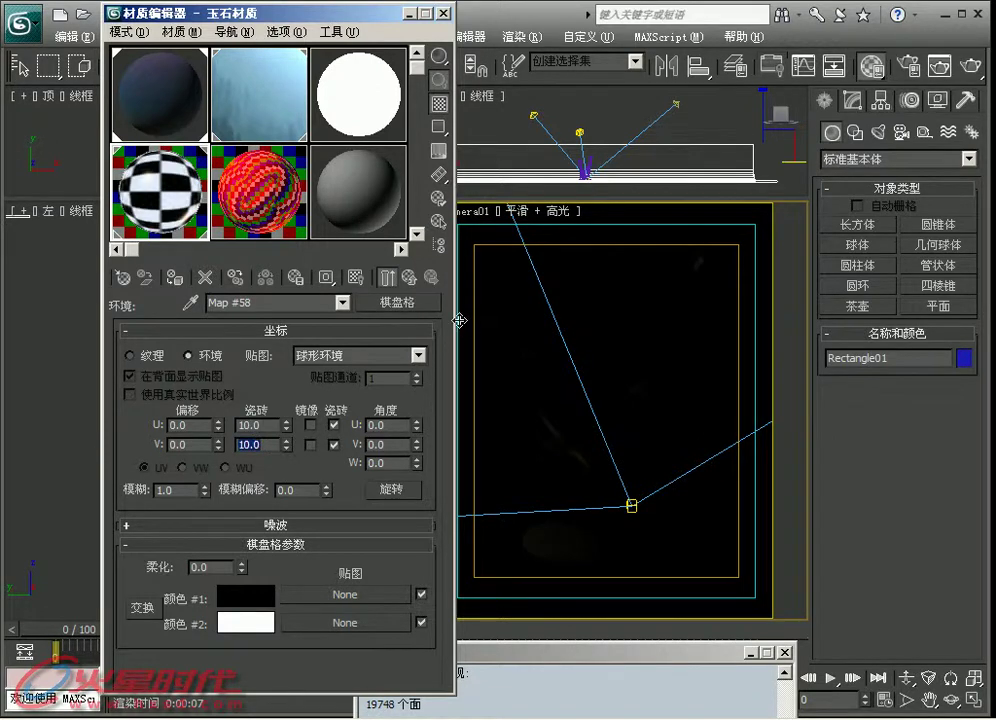
left_click(409, 279)
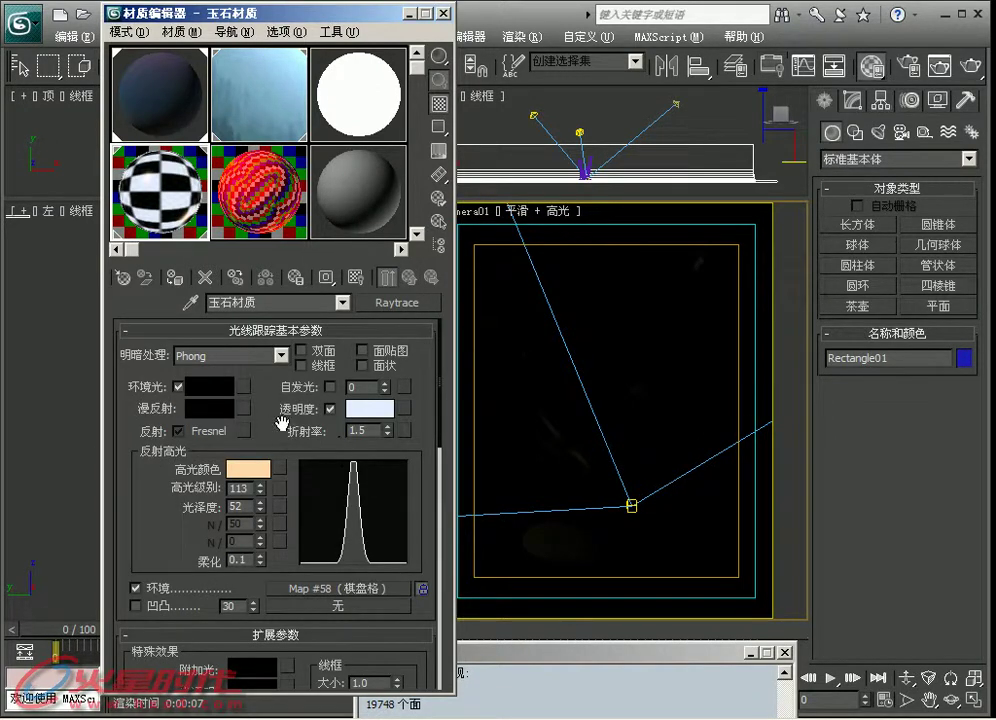
left_click(178, 431)
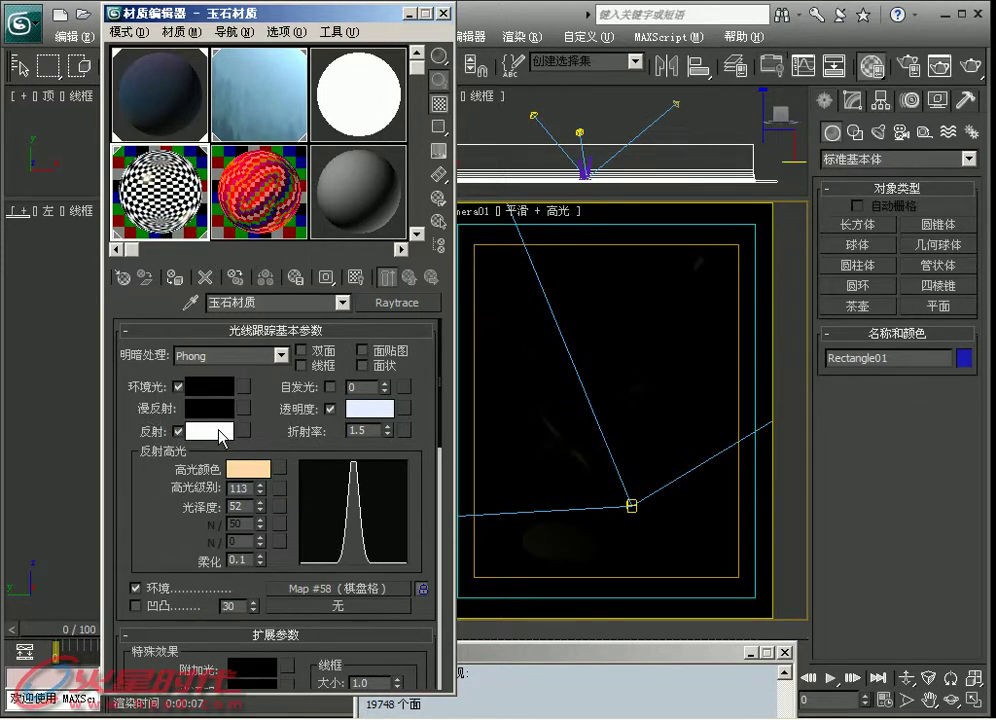
Set the jade material's transparency colour to black
left_click(360, 412)
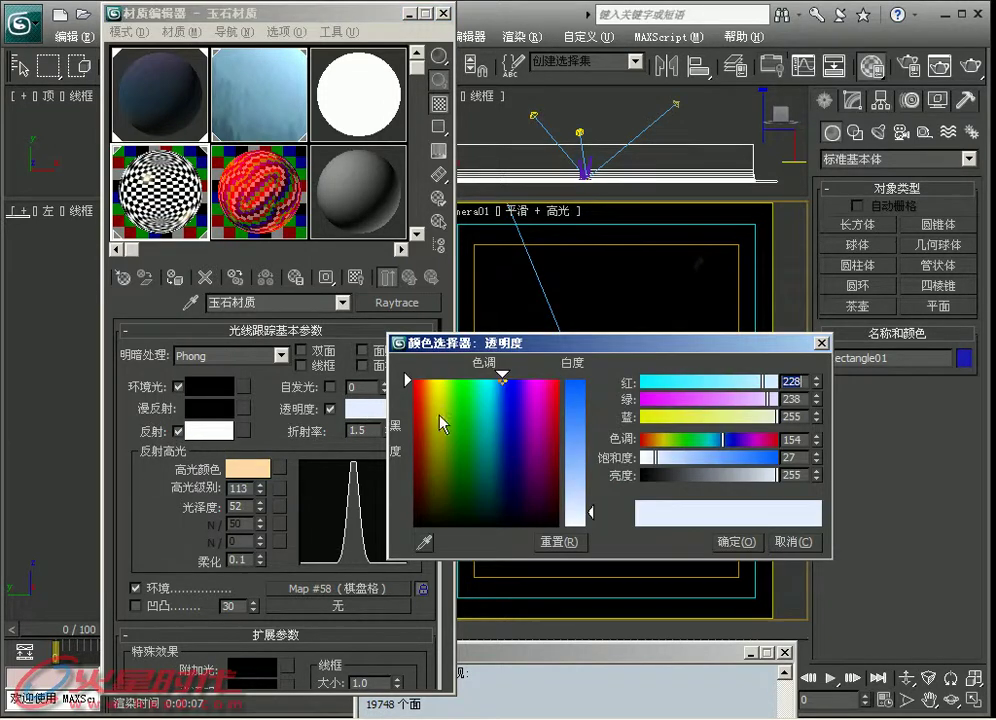
left_click(551, 524)
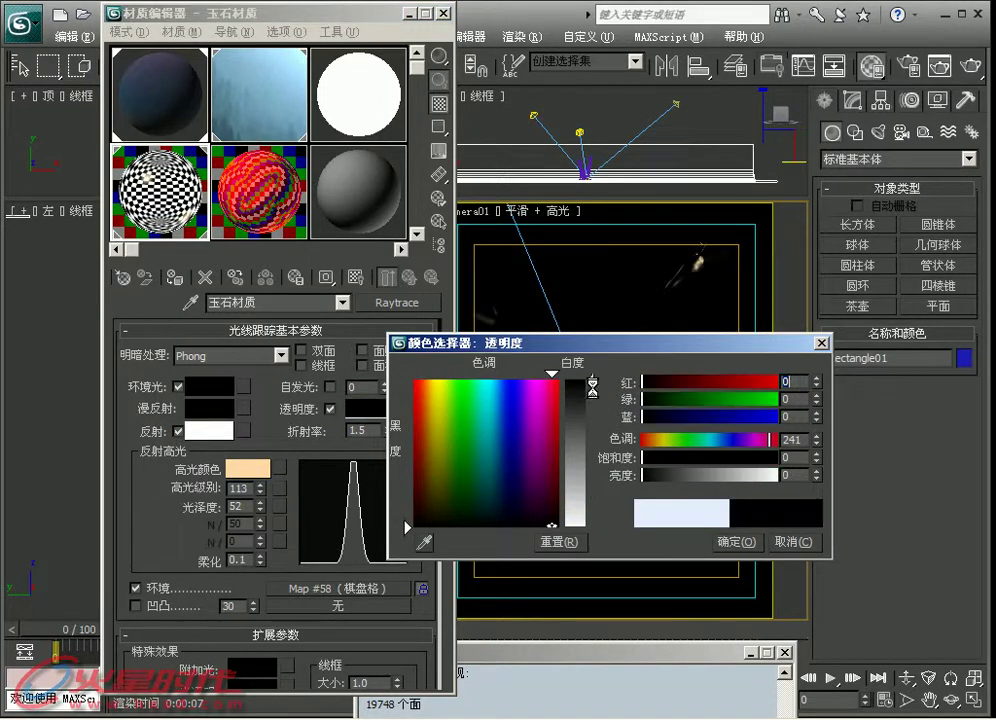
left_click(745, 541)
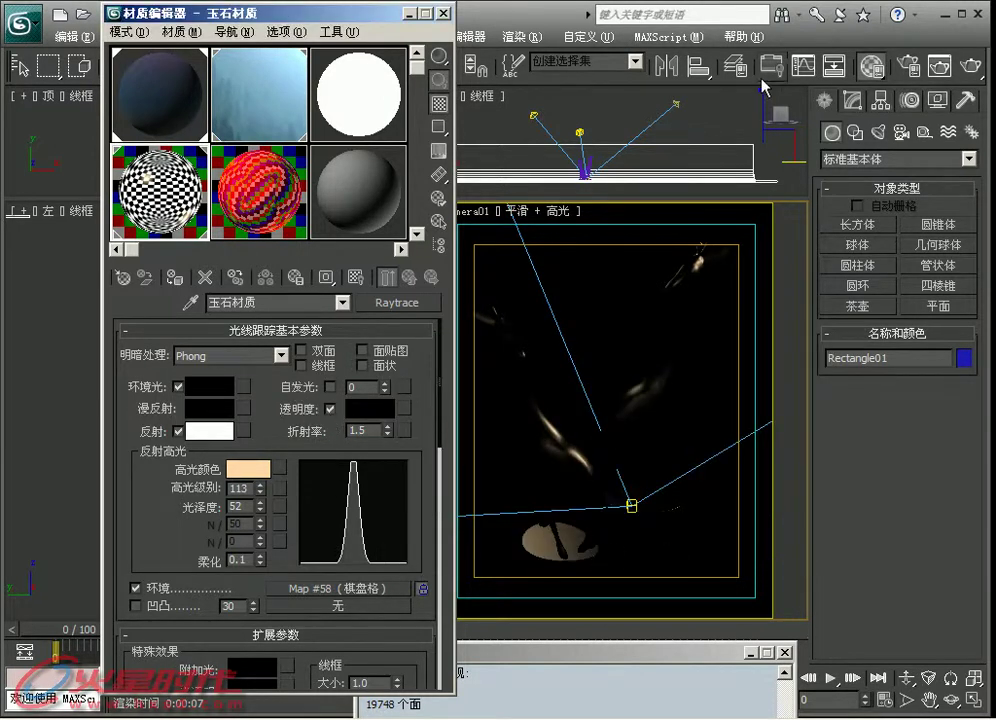
Render Camera01 to check the glossy giraffes reflecting the checker pattern
left_click(969, 66)
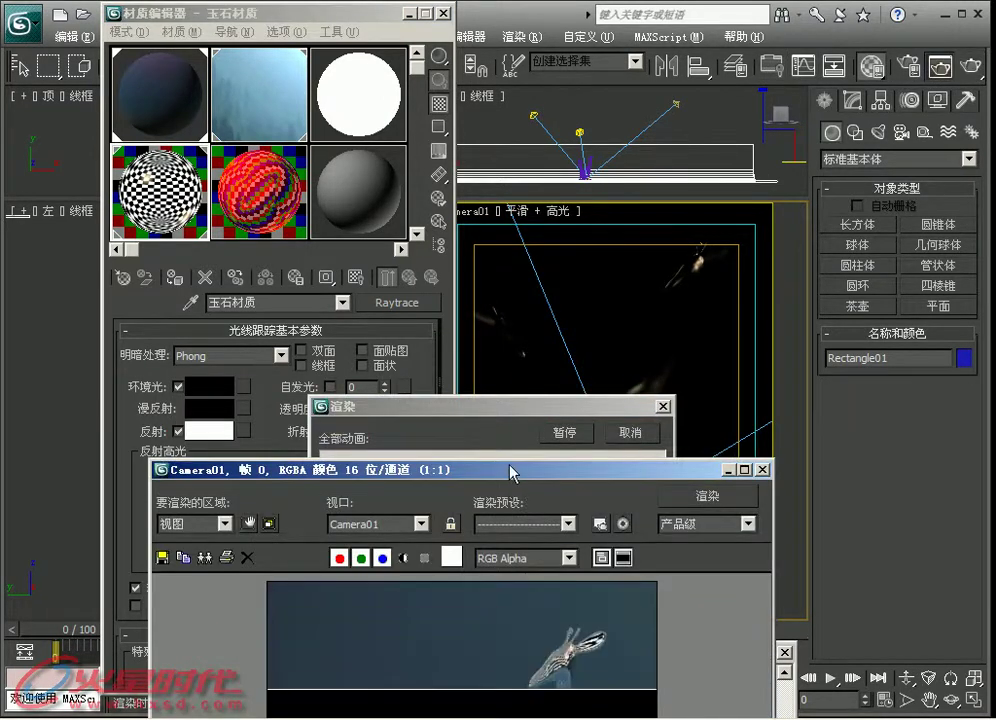
left_click_drag(511, 470, 691, 160)
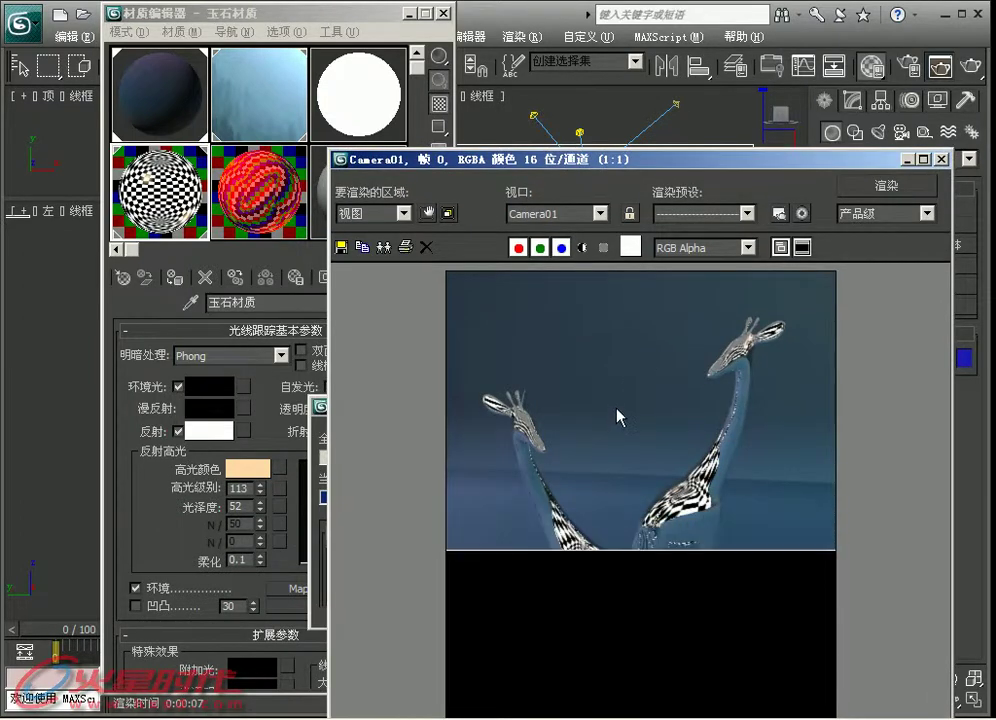
scroll(583, 548, "up", 1)
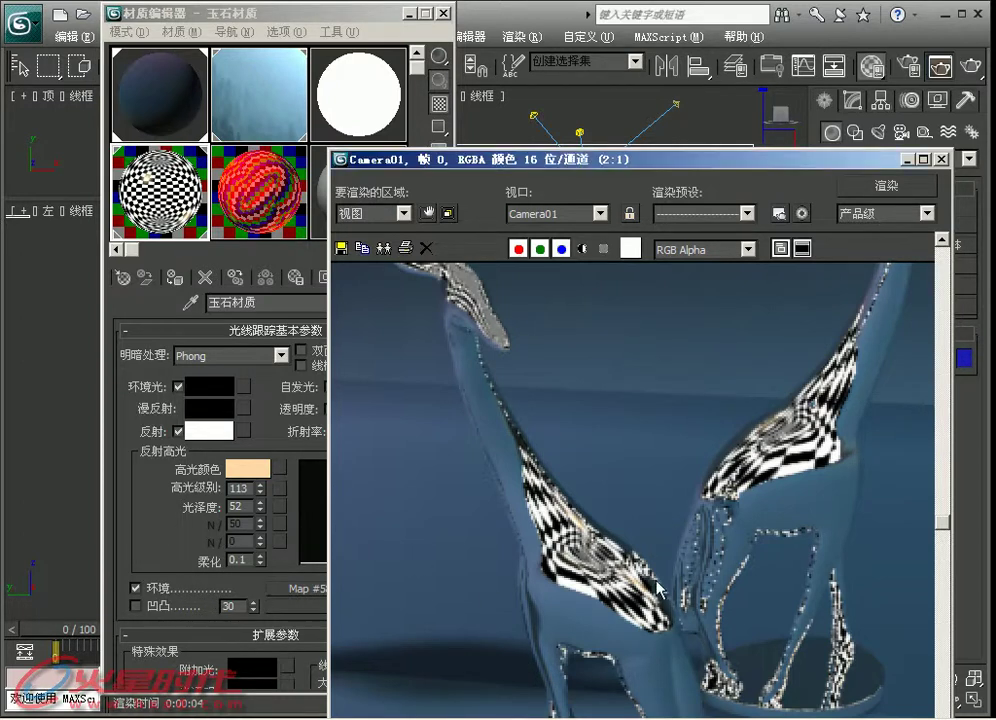
scroll(513, 458, "down", 1)
scroll(553, 577, "up", 1)
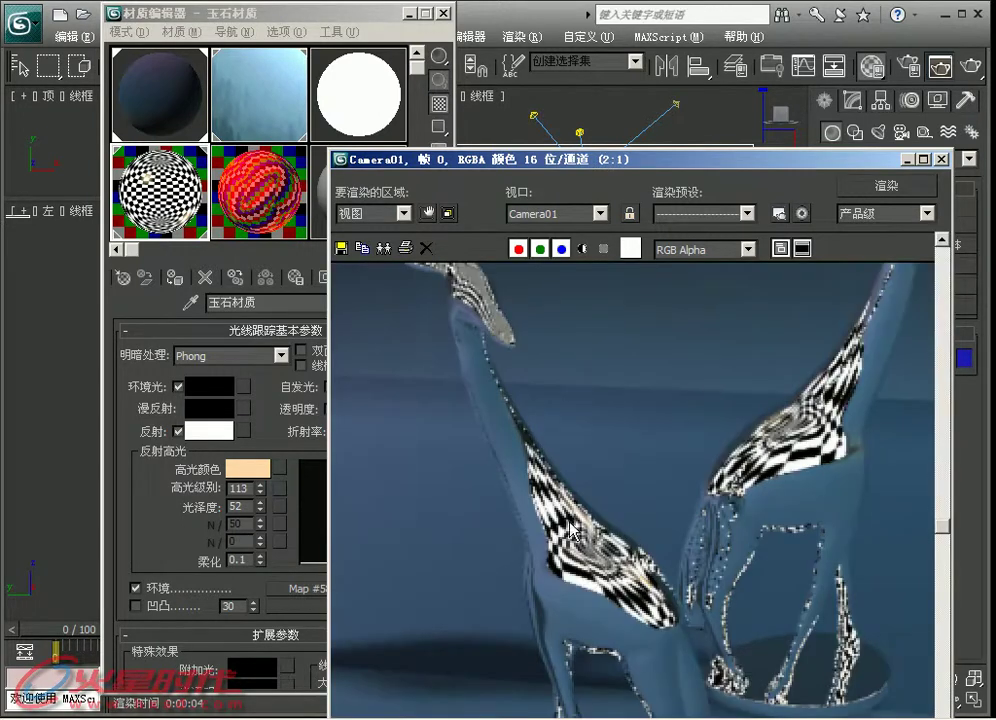
scroll(553, 577, "down", 1)
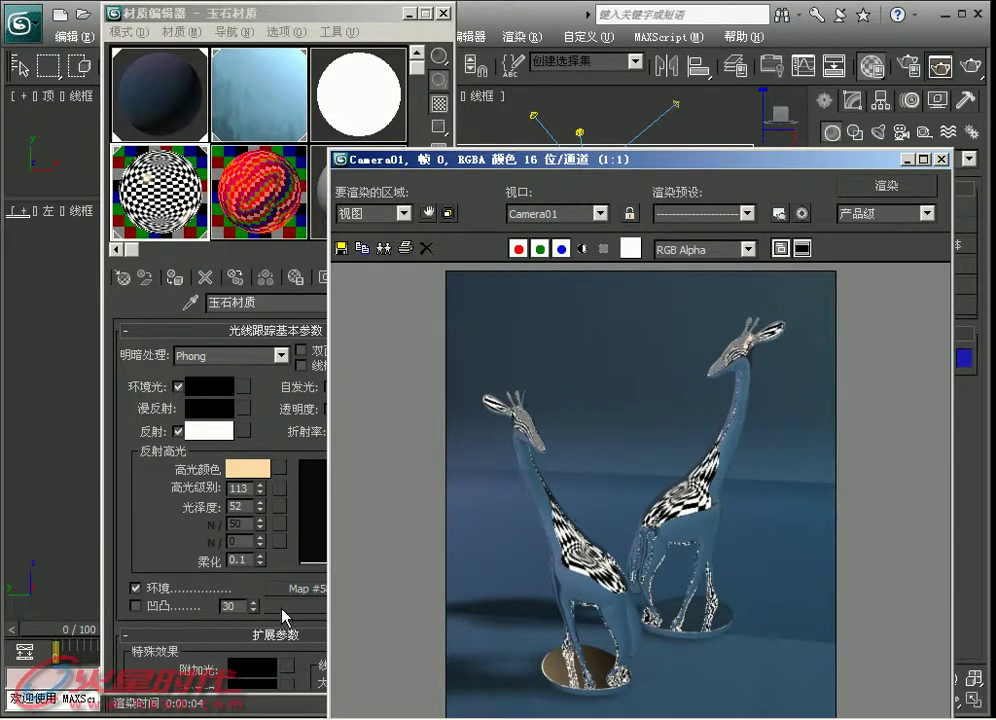
left_click(287, 600)
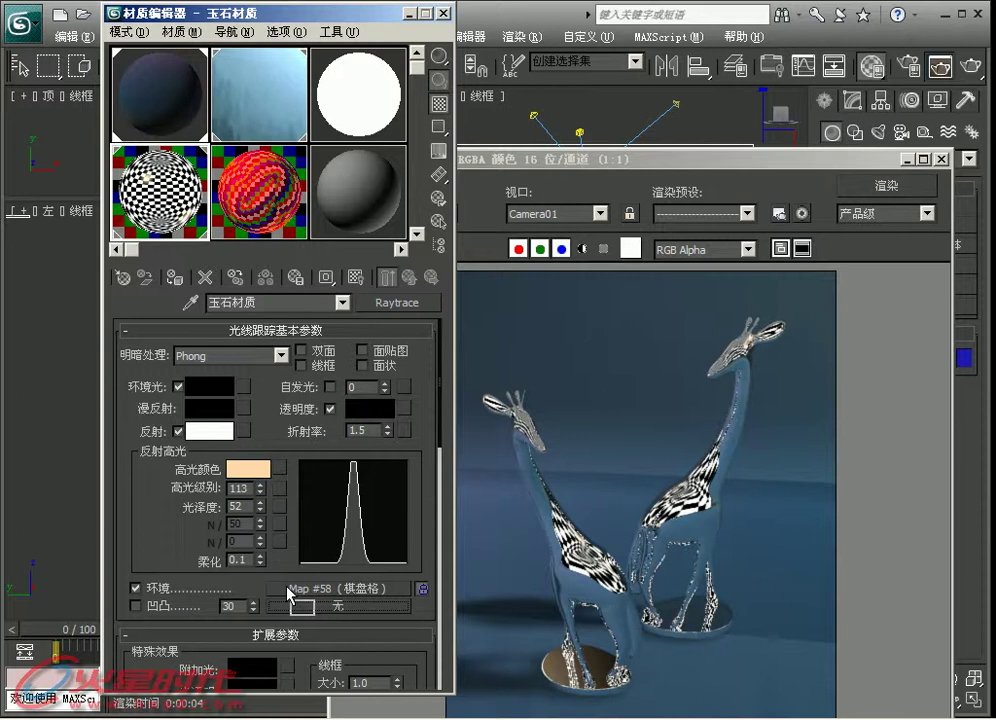
Clear the Checker environment map and assign a Noise map (Map #59) to bump
left_click_drag(289, 597, 289, 595)
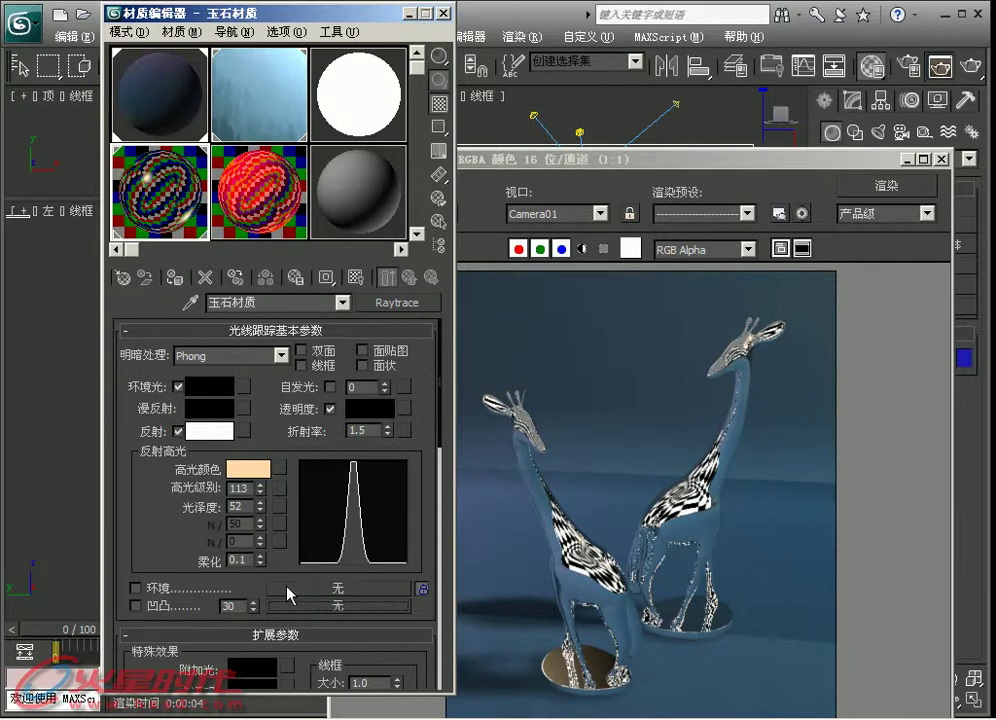
scroll(185, 508, "down", 3)
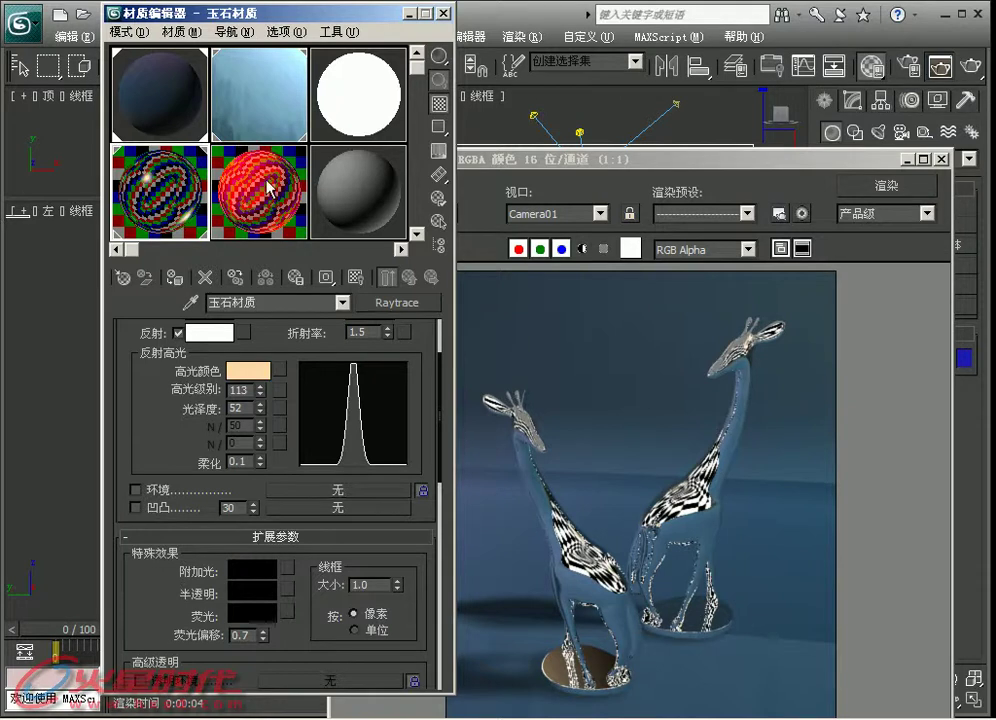
left_click(146, 512)
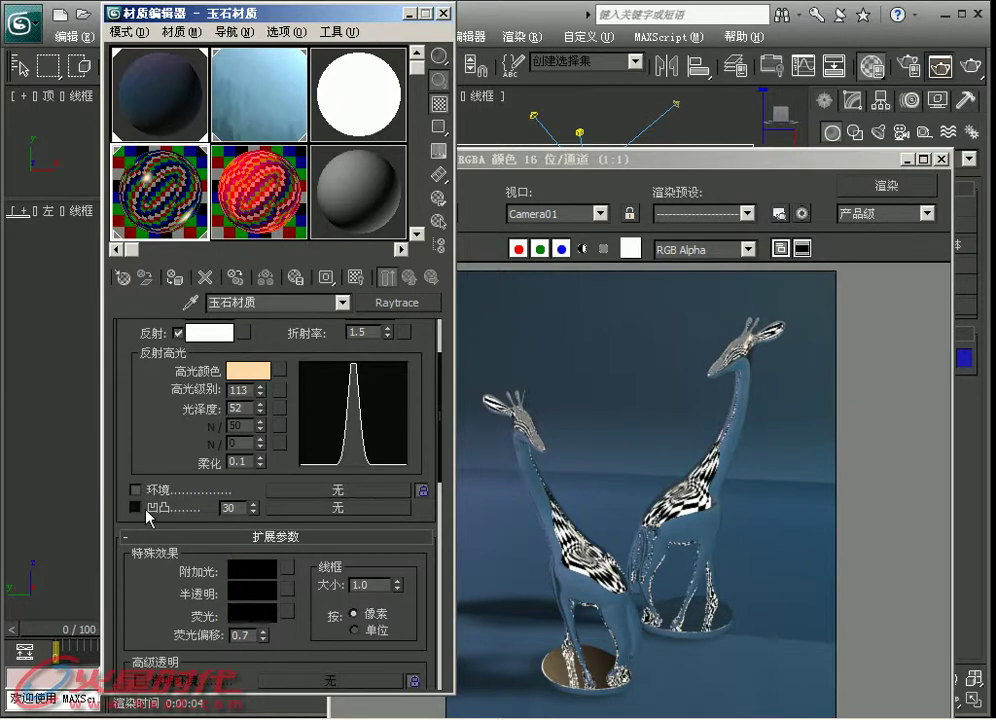
left_click(289, 508)
scroll(343, 525, "down", 1)
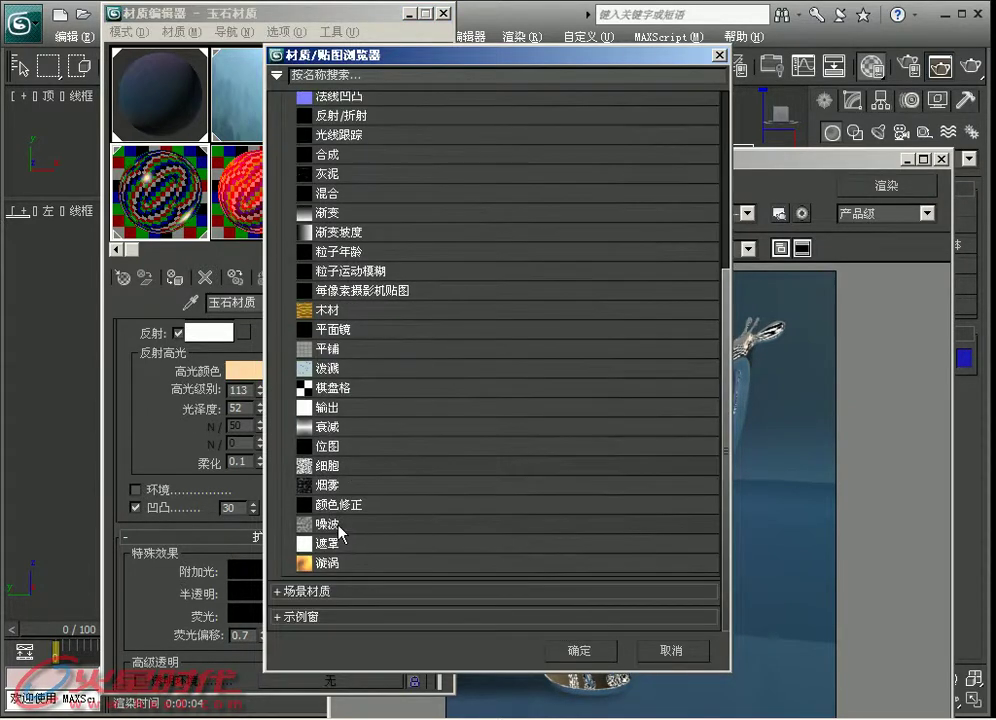
double_click(328, 524)
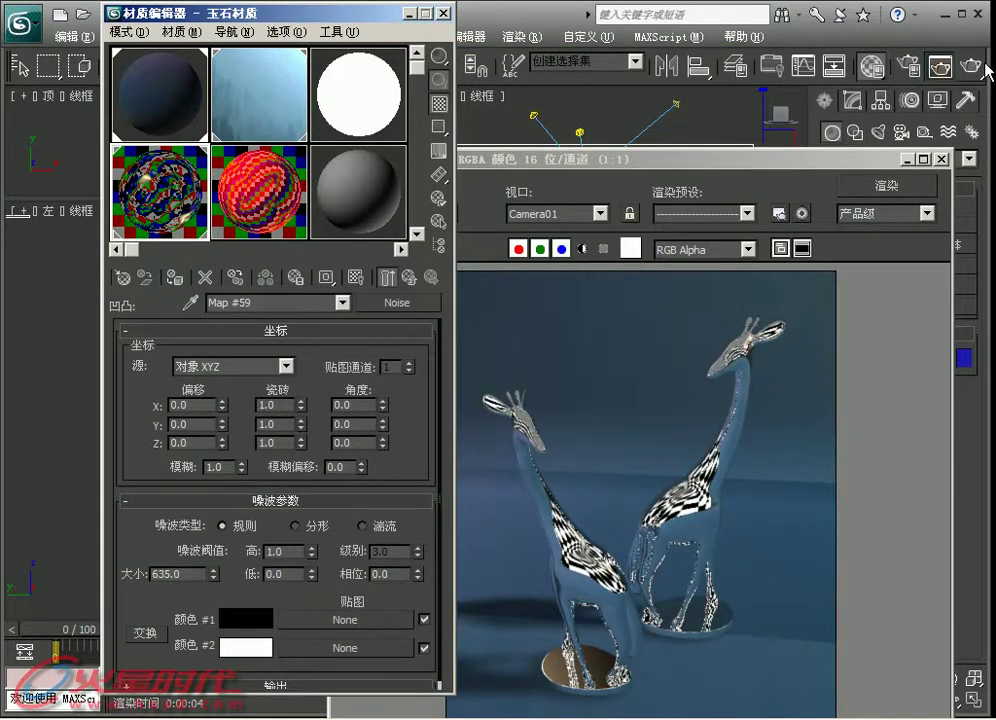
Test-render the Noise bump, set the Noise size to 0.1, and render again
left_click(986, 66)
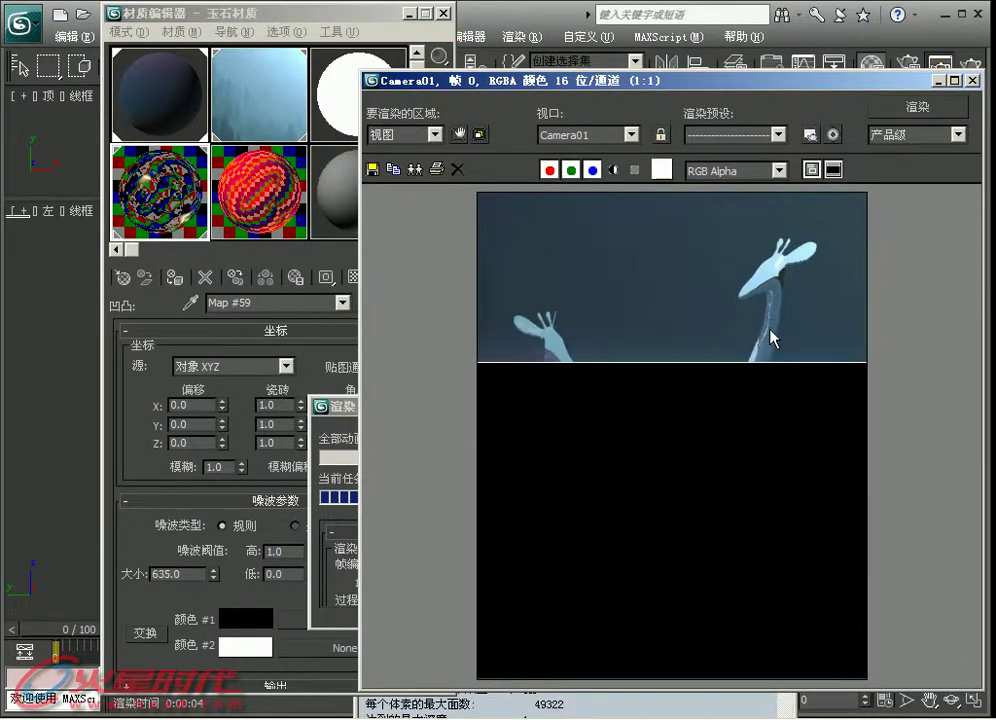
double_click(184, 574)
type("0.1")
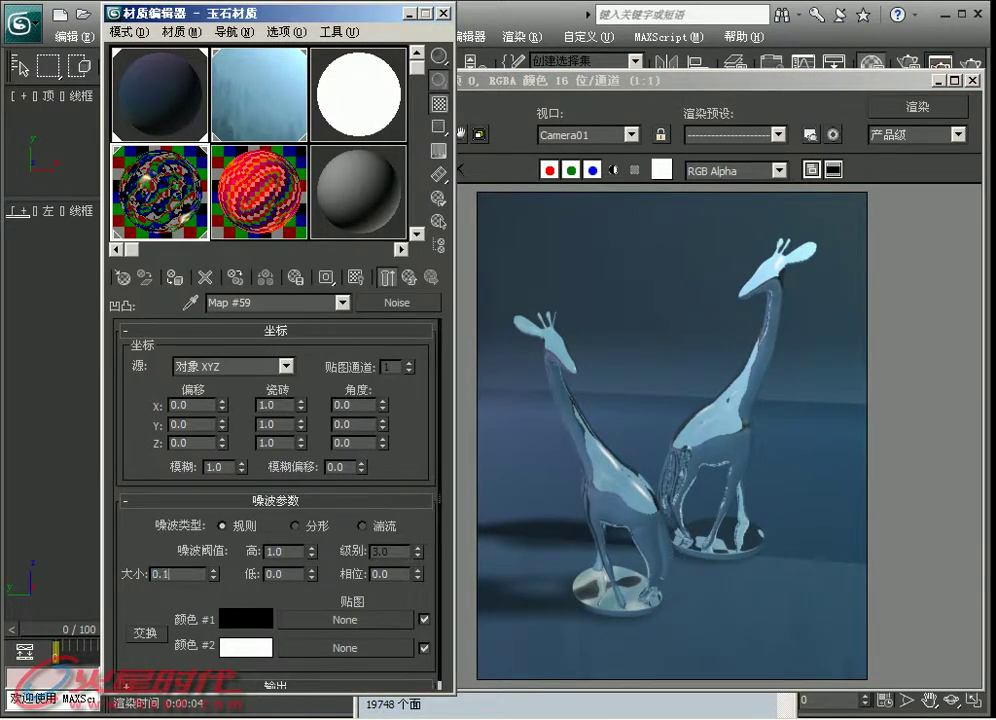
key("Return")
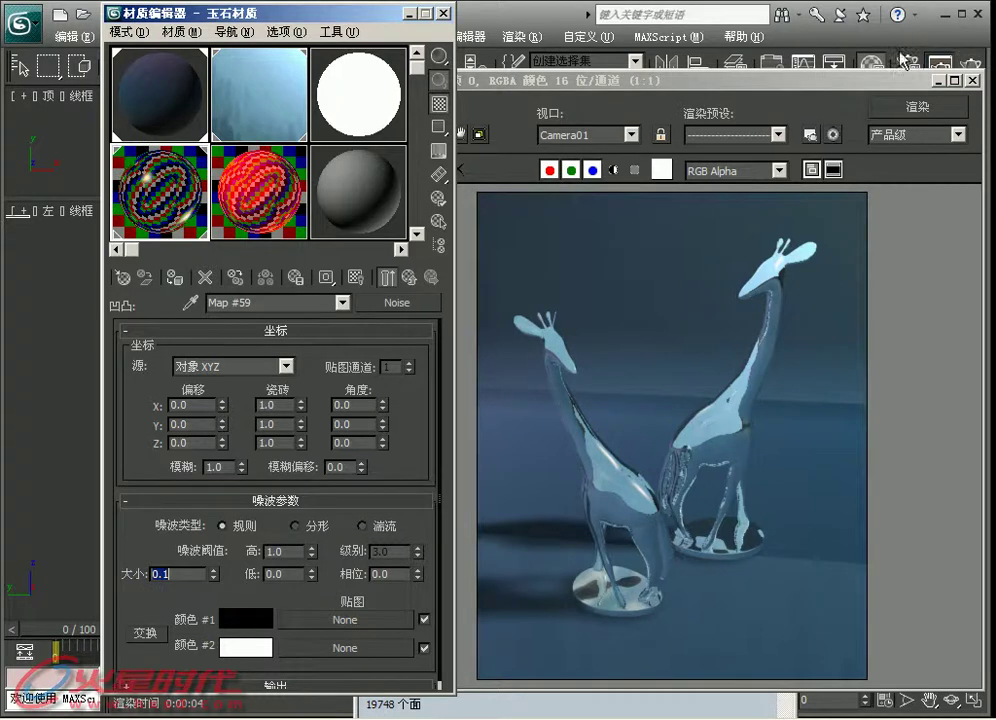
key("shift+q")
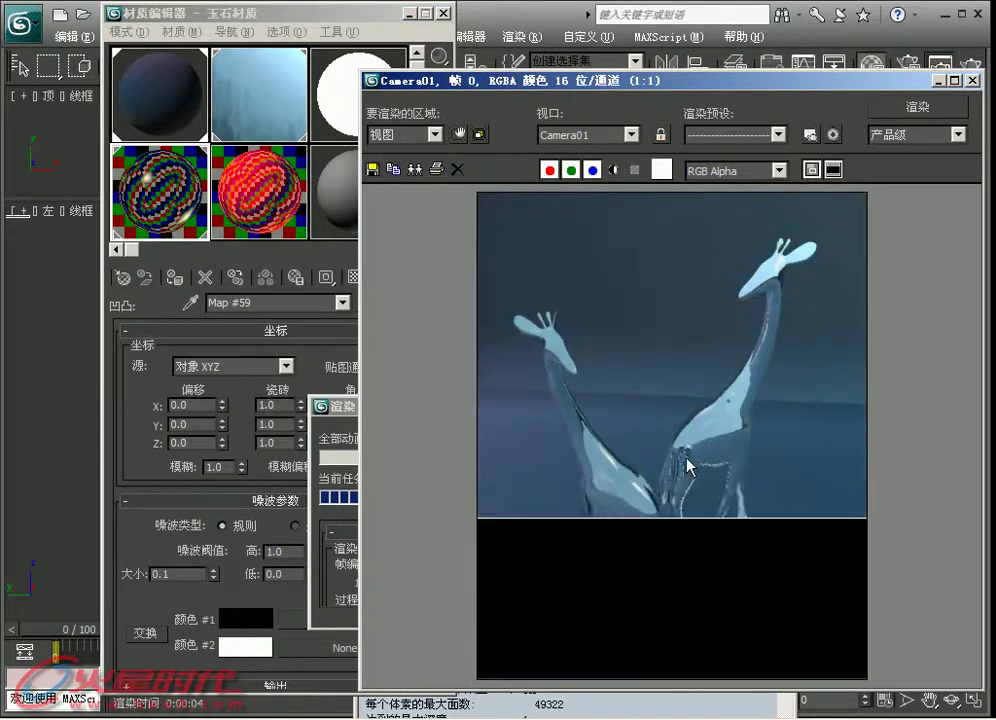
Re-enter the Noise size as 0.1 and return to the parent jade material
scroll(667, 485, "up", 1)
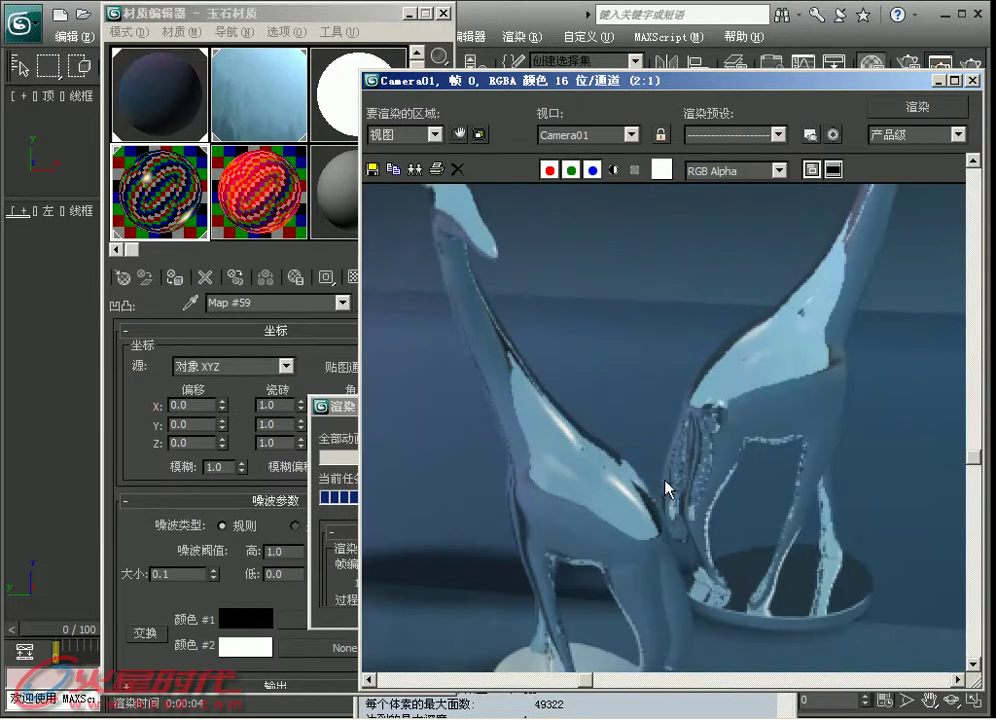
left_click(181, 574)
type("2")
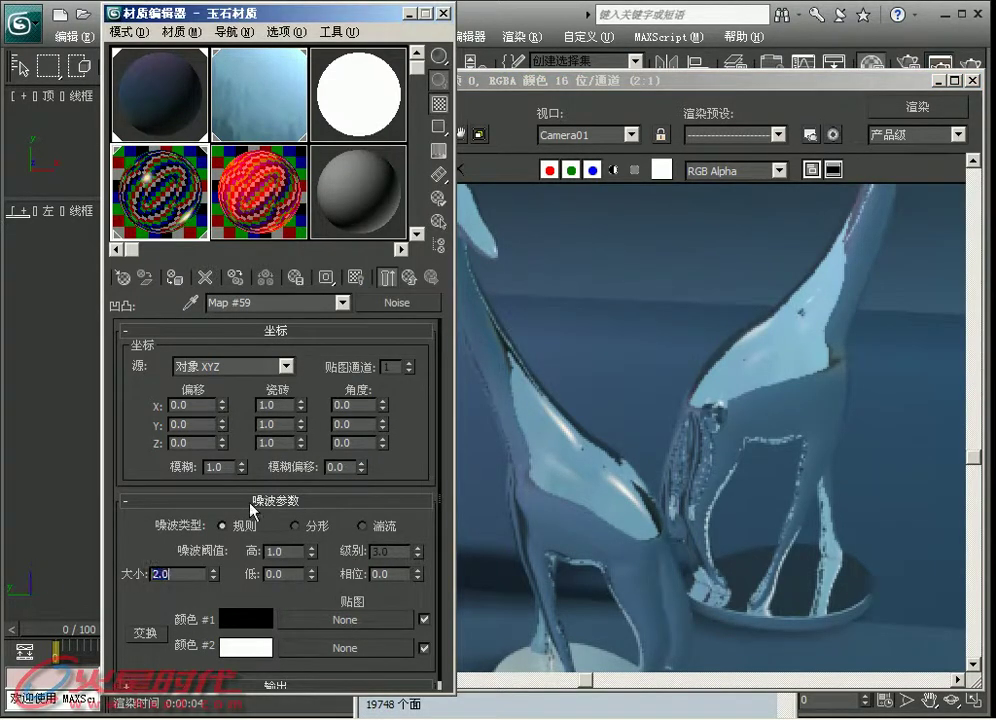
left_click_drag(615, 81, 707, 492)
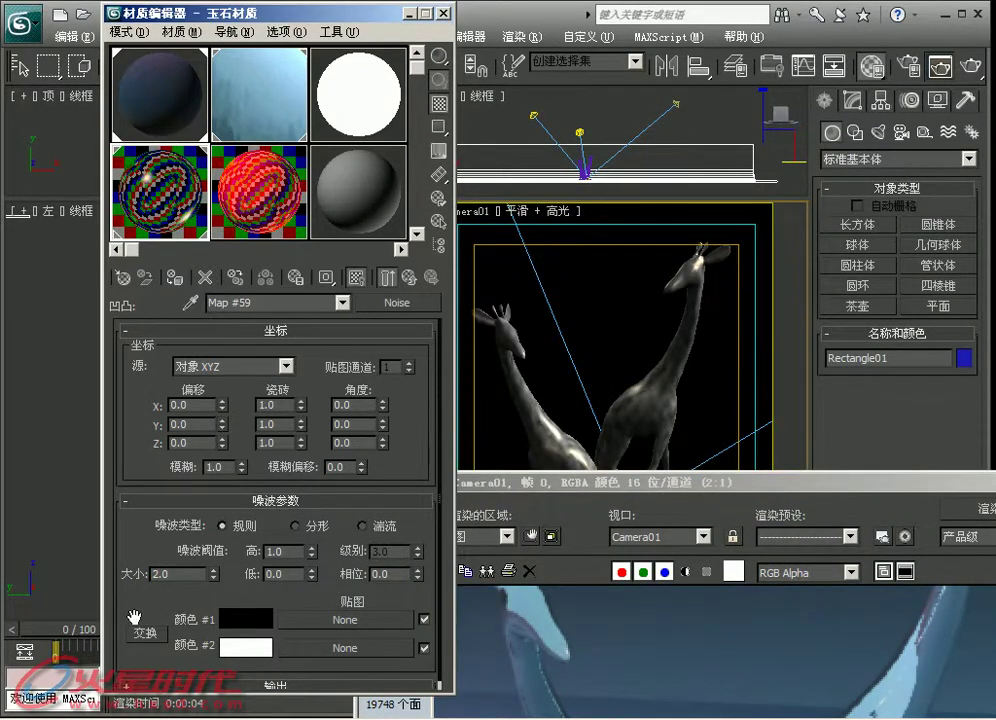
type("0.1")
key("Return")
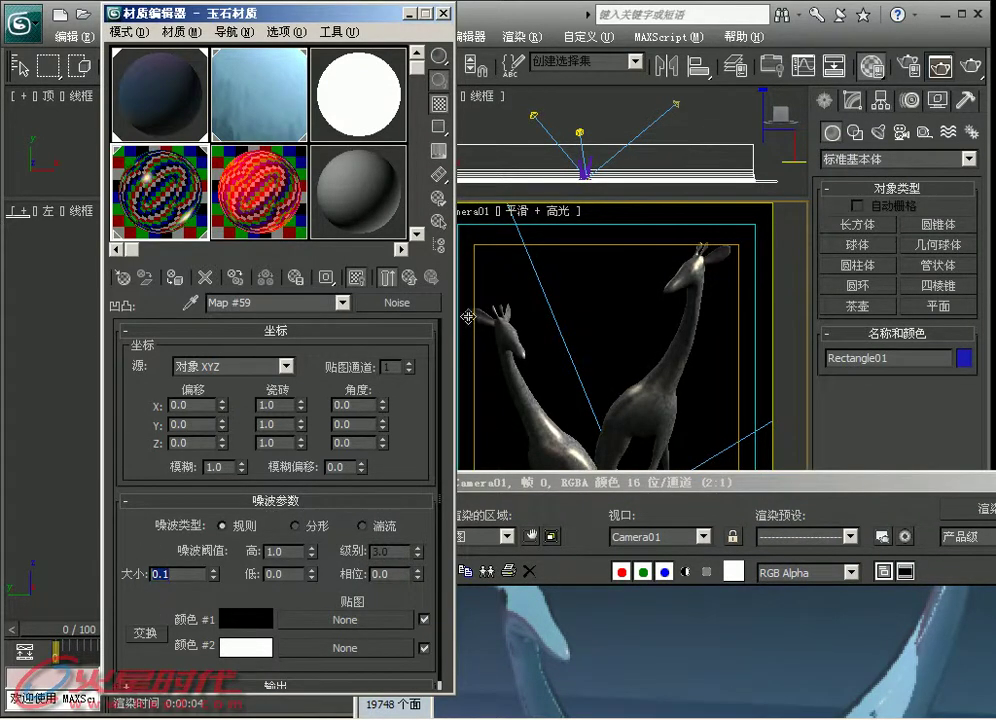
left_click(409, 279)
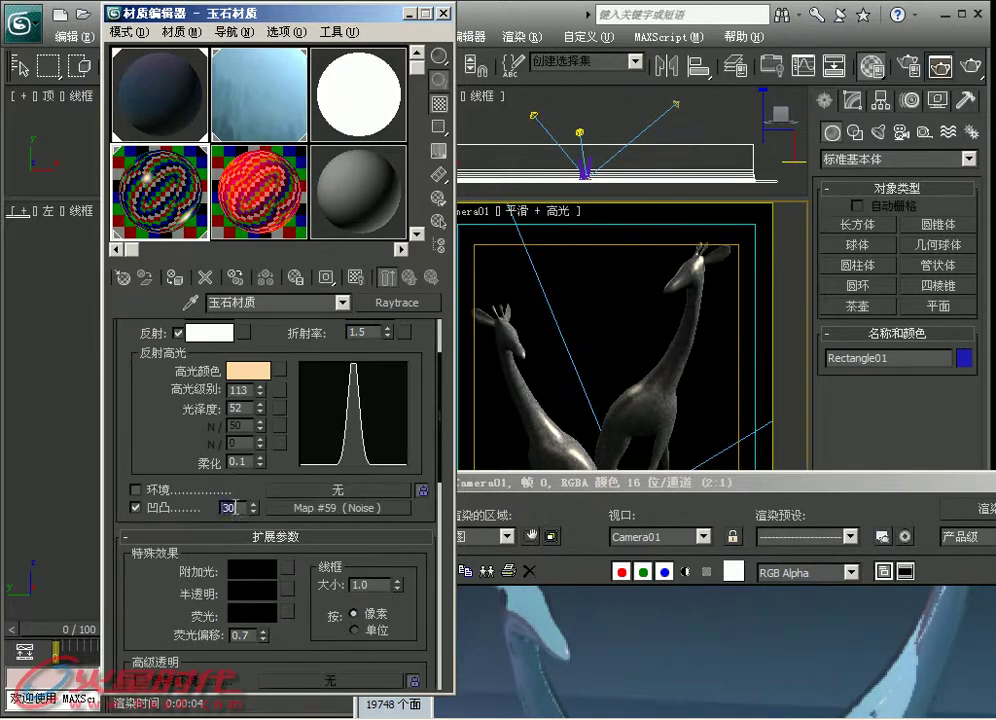
Re-render Camera01 and set the jade material's bump amount to 50
left_click_drag(545, 487, 428, 137)
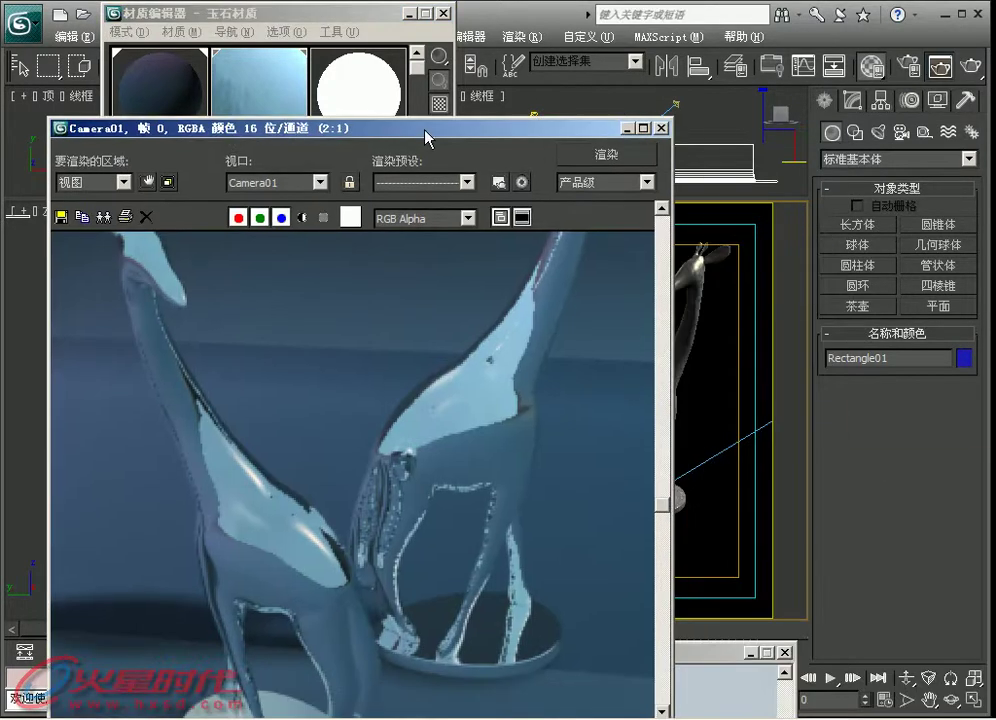
key("shift+q")
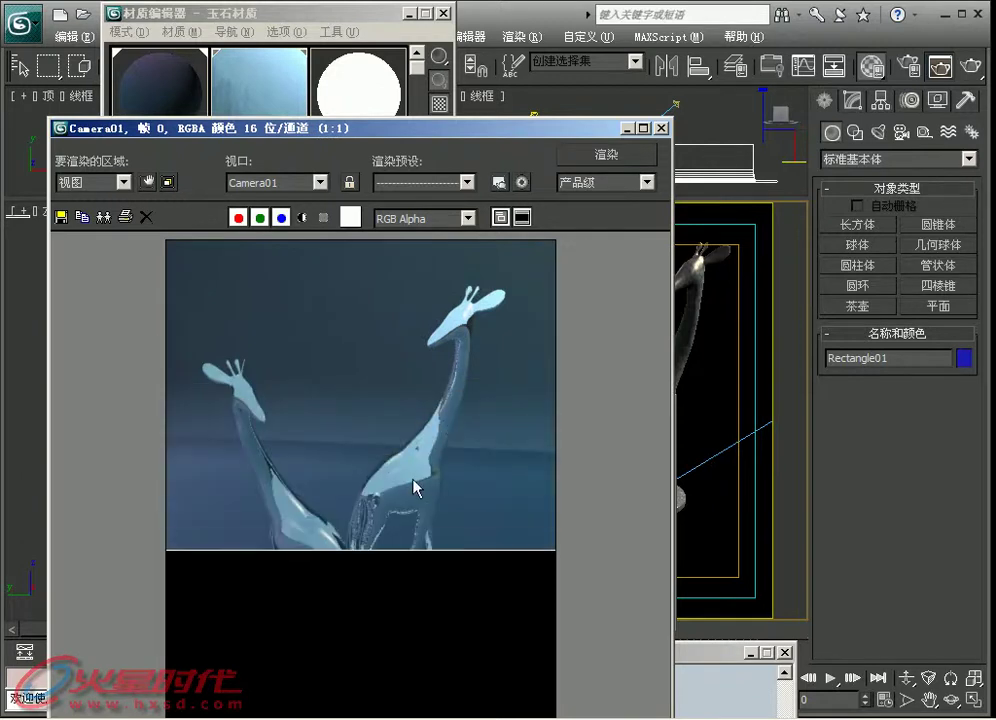
left_click_drag(212, 127, 508, 56)
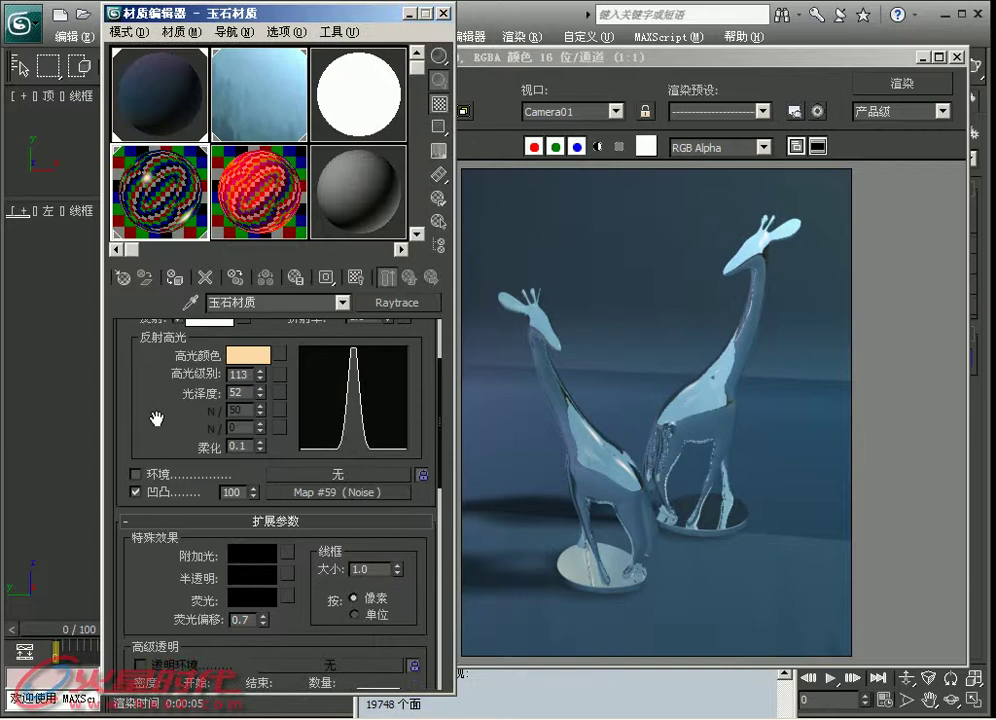
left_click_drag(155, 418, 156, 420)
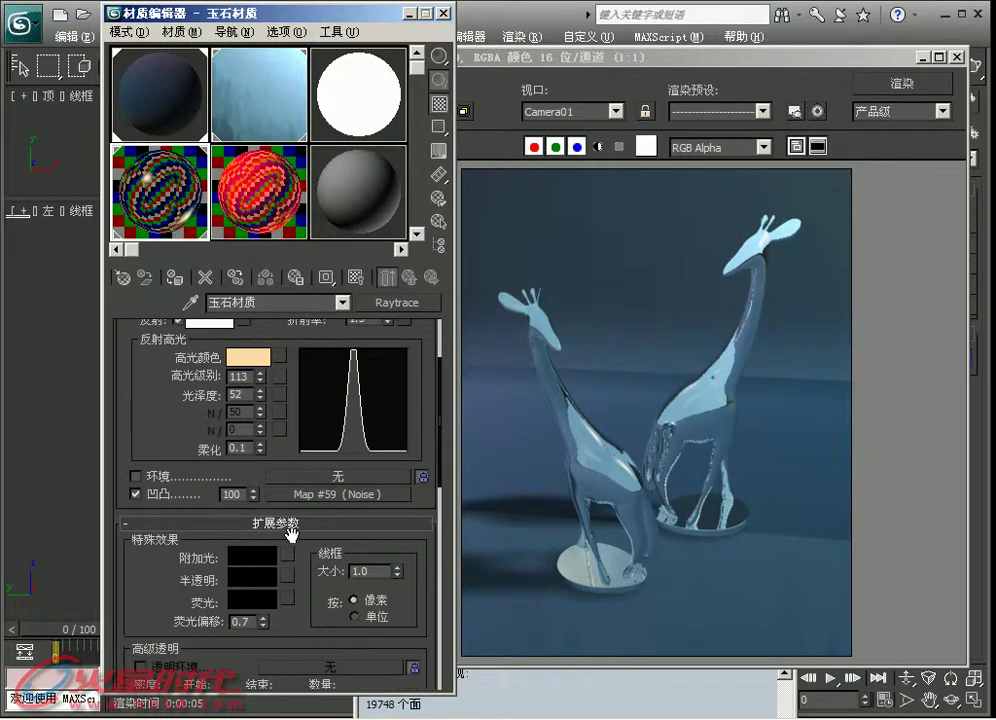
scroll(207, 467, "down", 5)
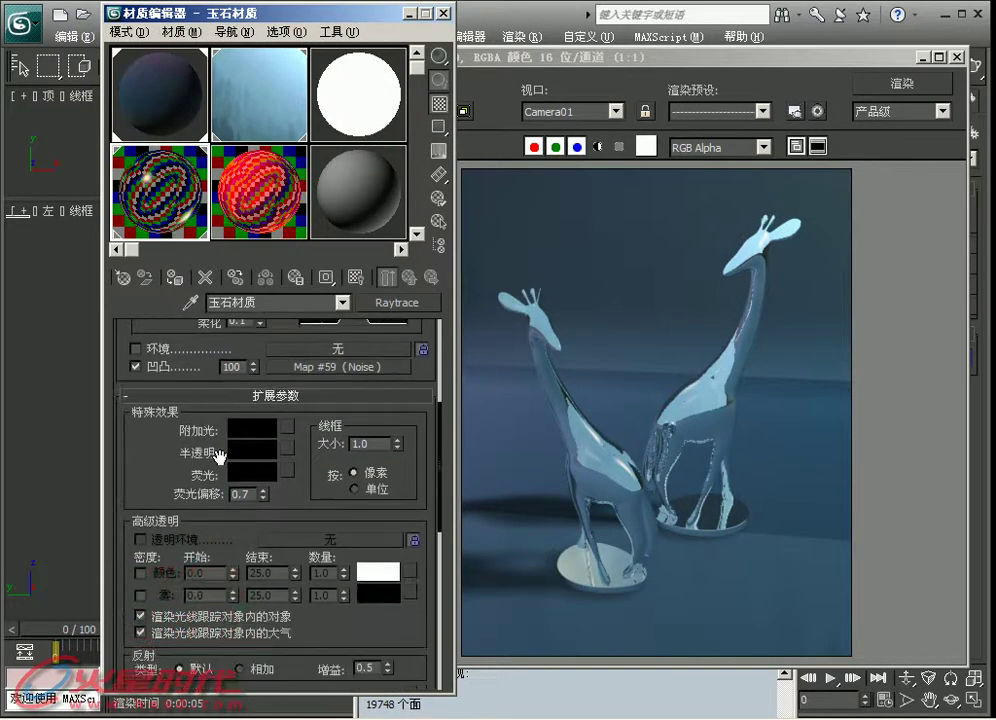
scroll(222, 451, "up", 5)
type("50")
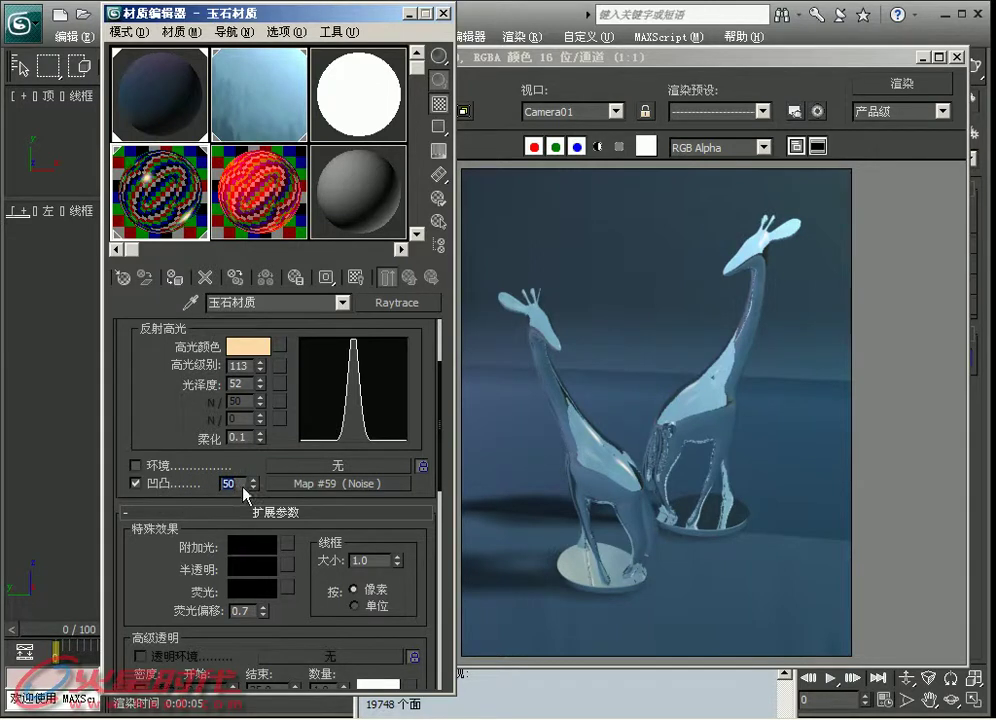
Check the render, then open the Noise Map #59 bump settings
left_click(678, 444)
scroll(678, 444, "up", 2)
scroll(658, 450, "down", 2)
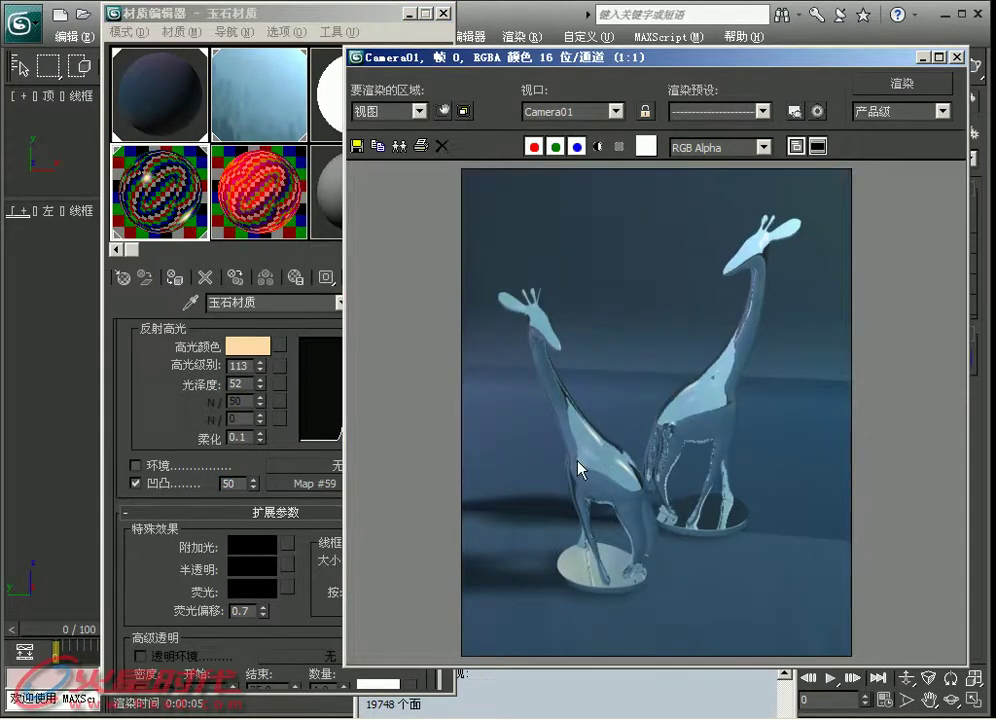
left_click(211, 444)
left_click_drag(144, 445, 250, 540)
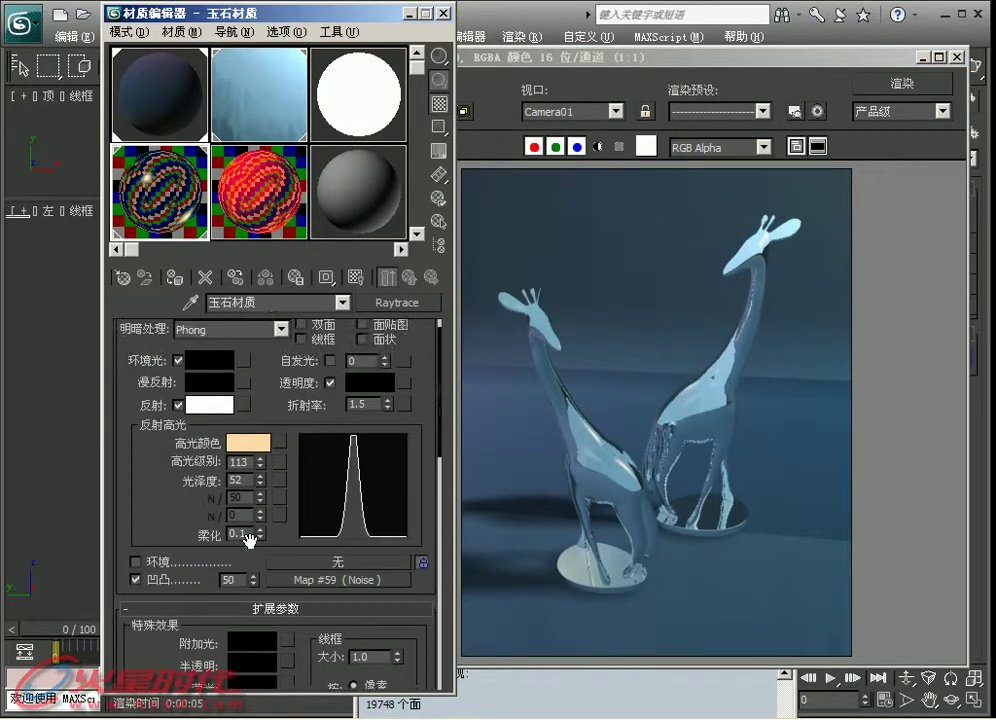
left_click(334, 582)
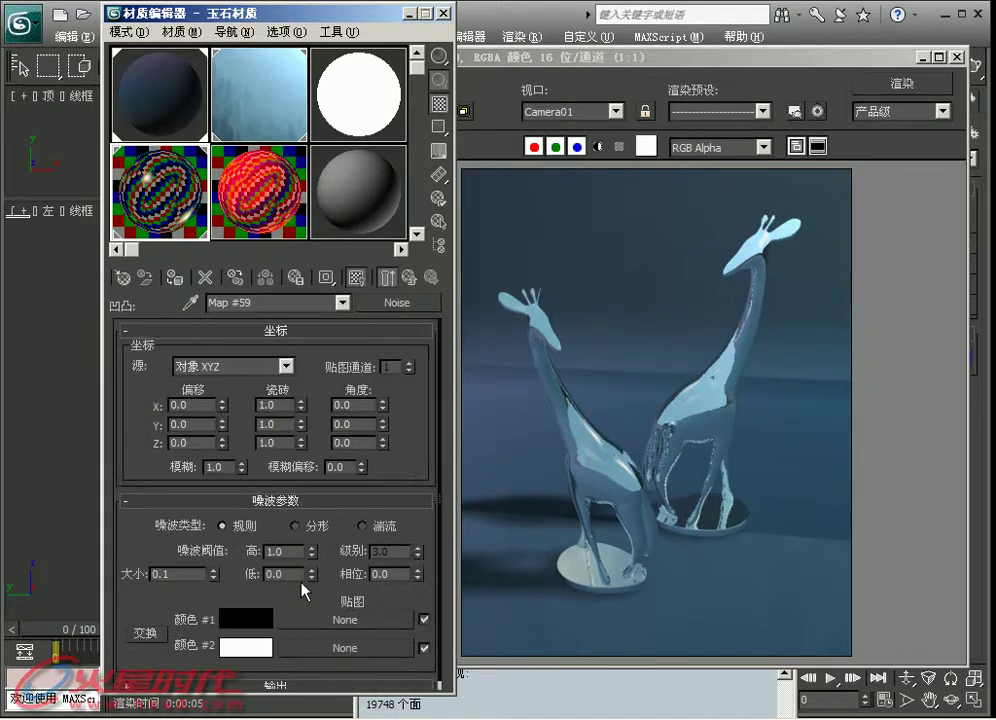
Switch the Noise type to Turbulence with a size of 3.0
left_click(386, 525)
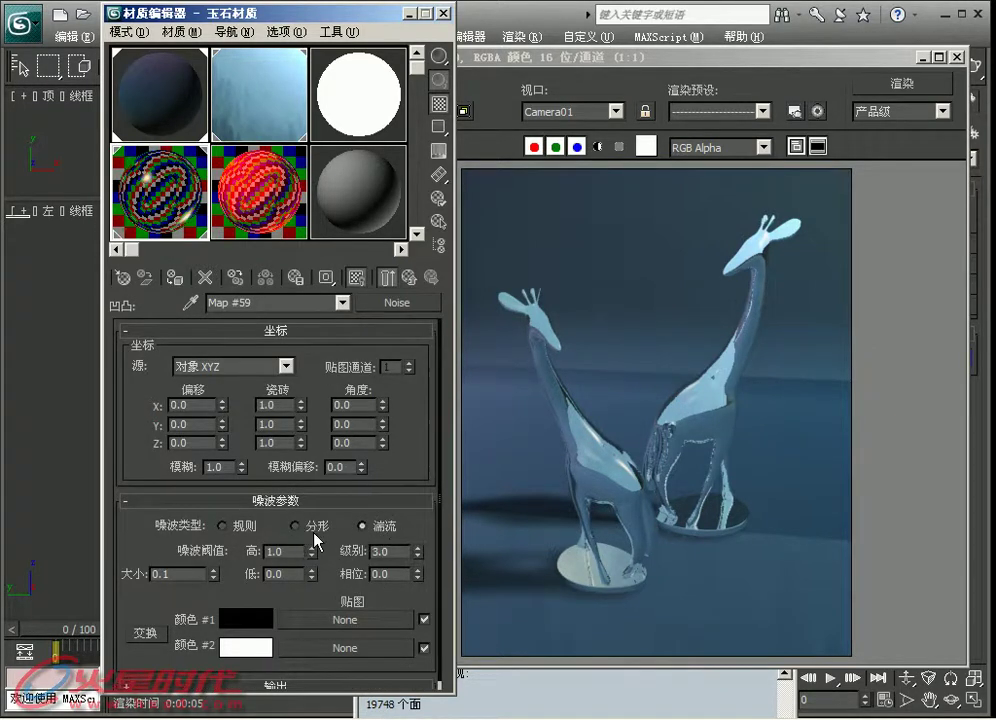
left_click_drag(170, 575, 5, 569)
left_click(414, 530)
Render Camera01 to check the speckled turbulent bump on the giraffes
left_click_drag(623, 62, 691, 358)
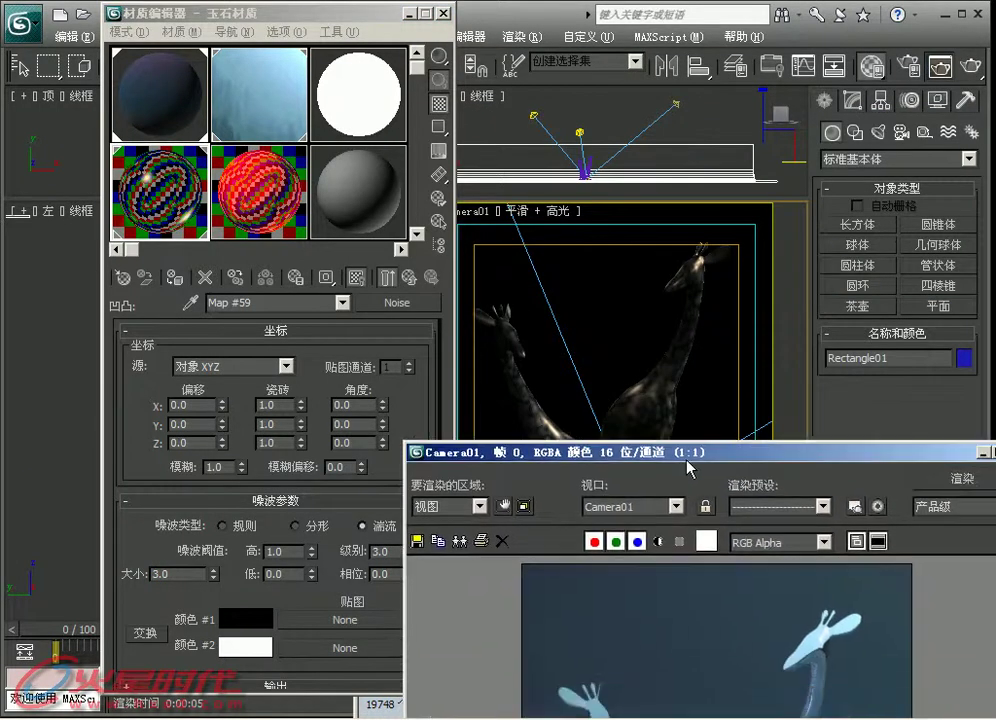
key("shift+q")
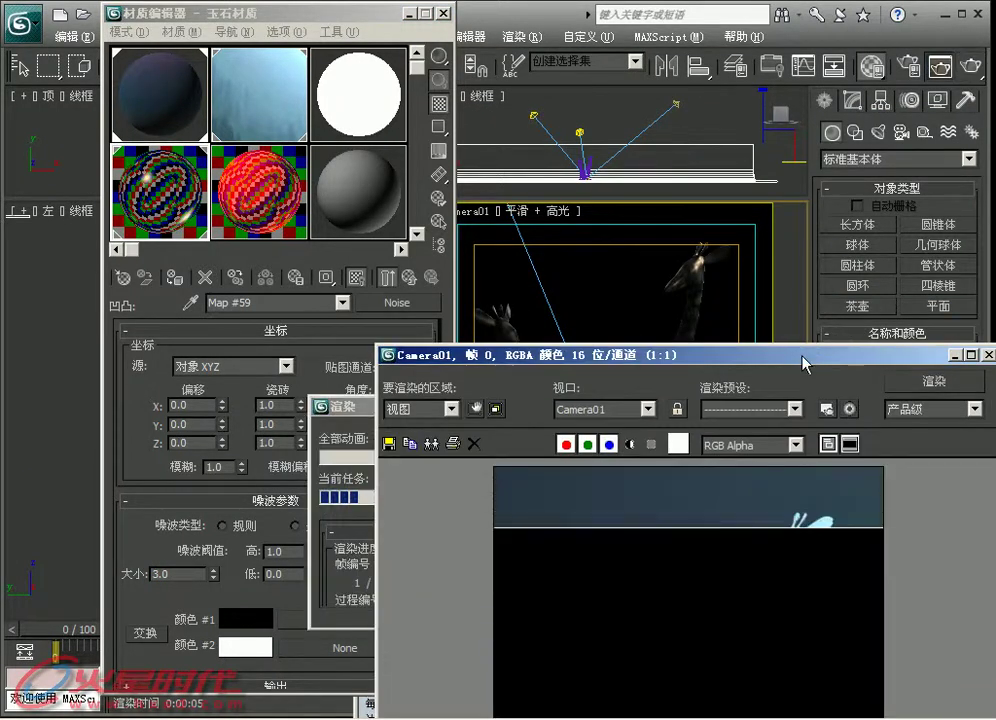
left_click_drag(804, 356, 839, 220)
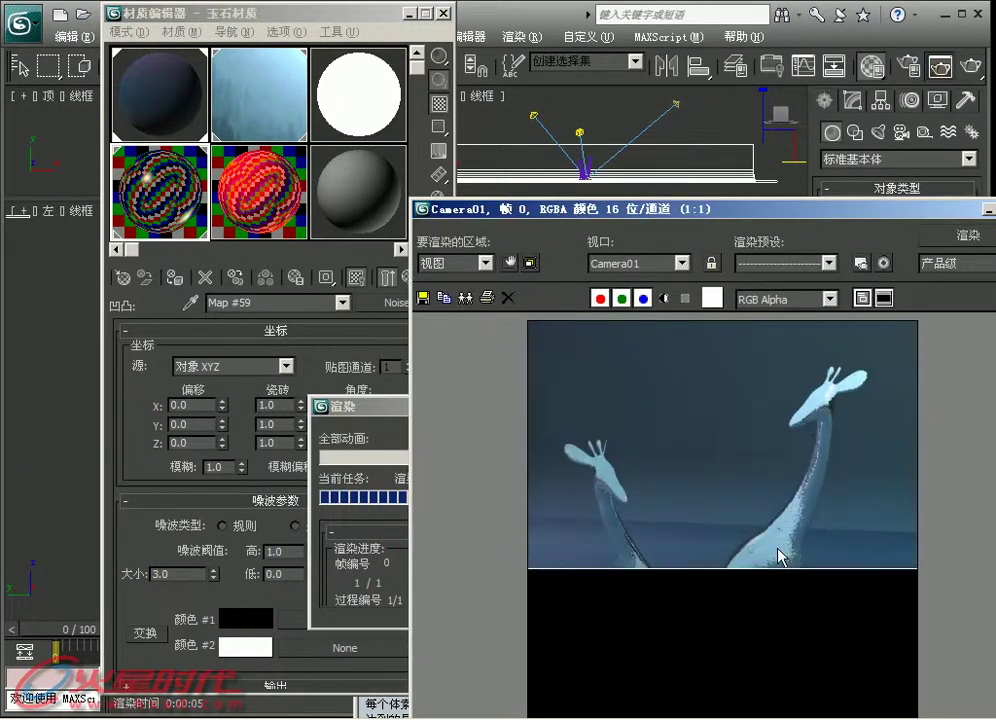
scroll(770, 590, "up", 1)
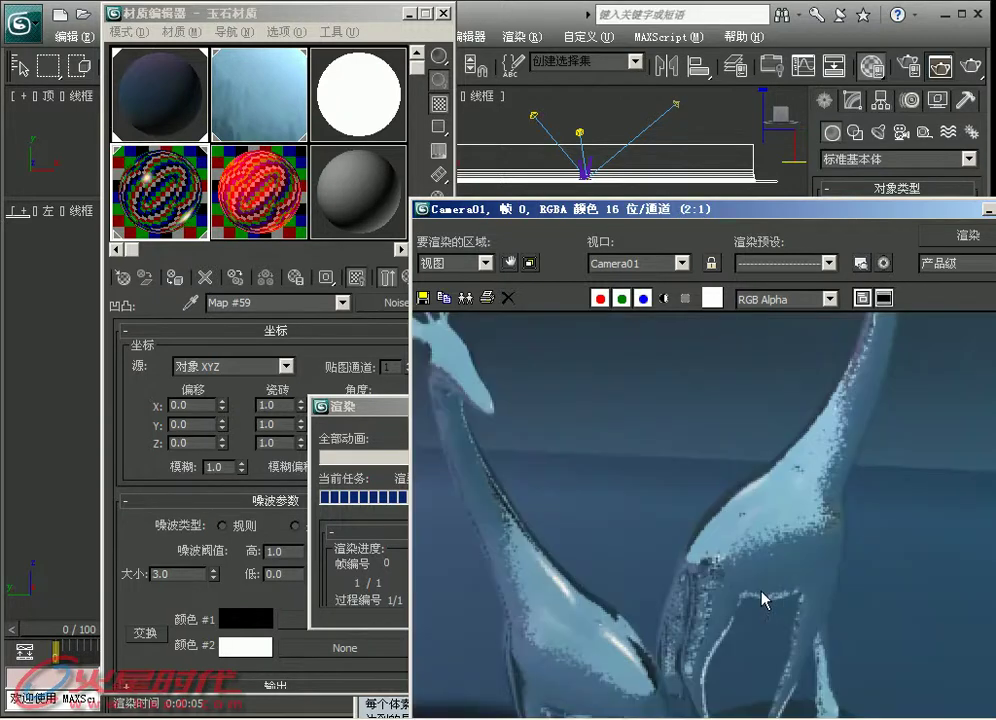
scroll(729, 607, "down", 1)
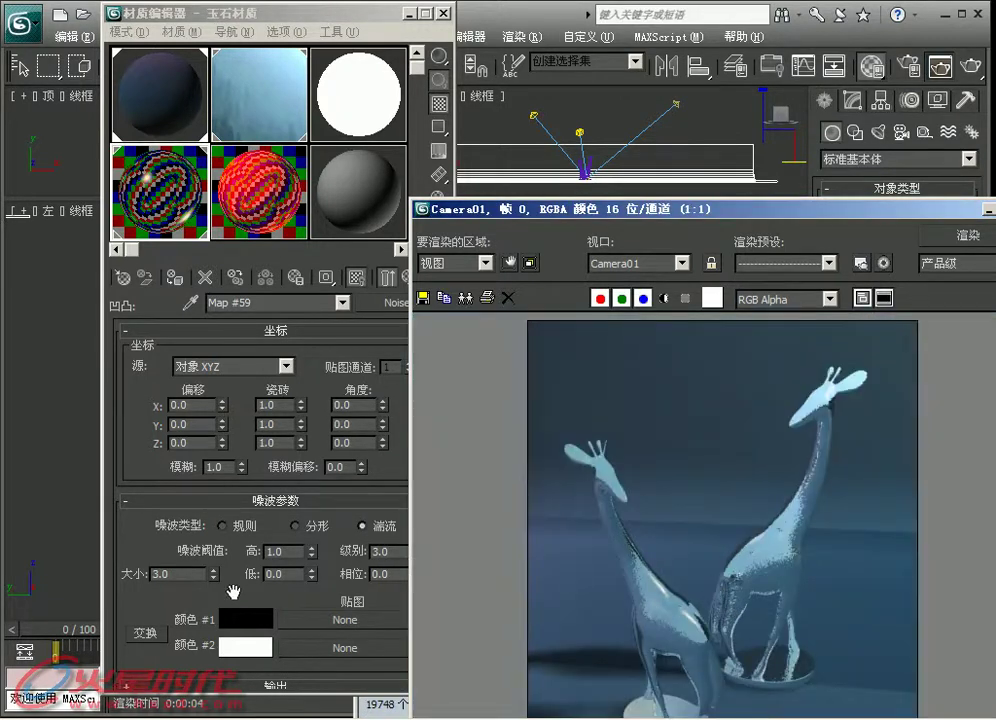
left_click(191, 574)
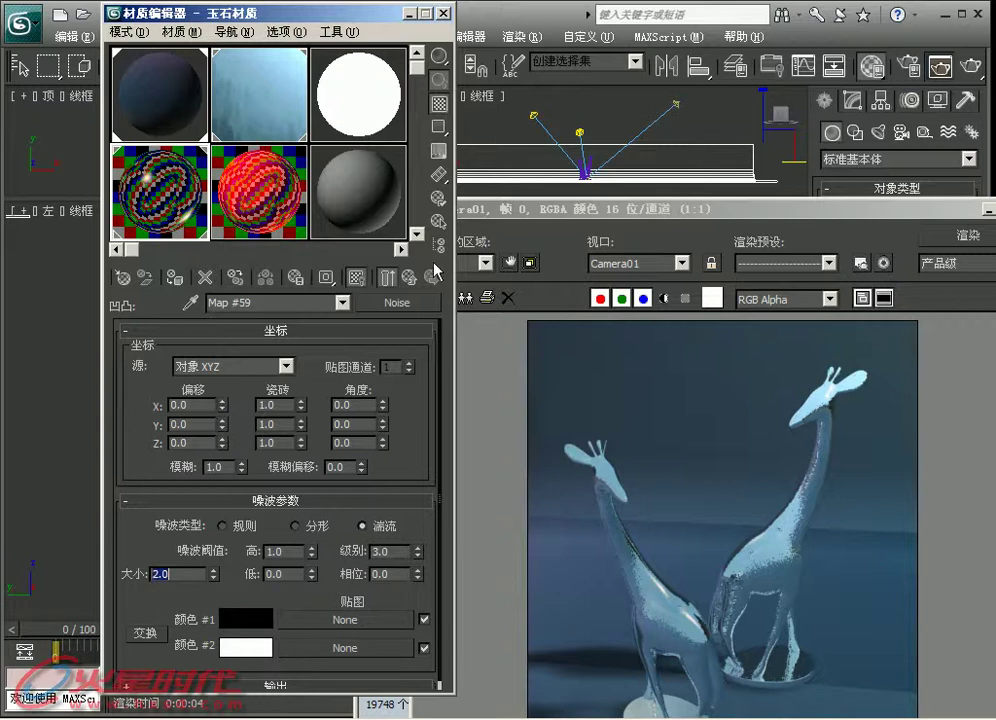
Set the jade material's bump amount to 40
left_click(410, 279)
double_click(232, 579)
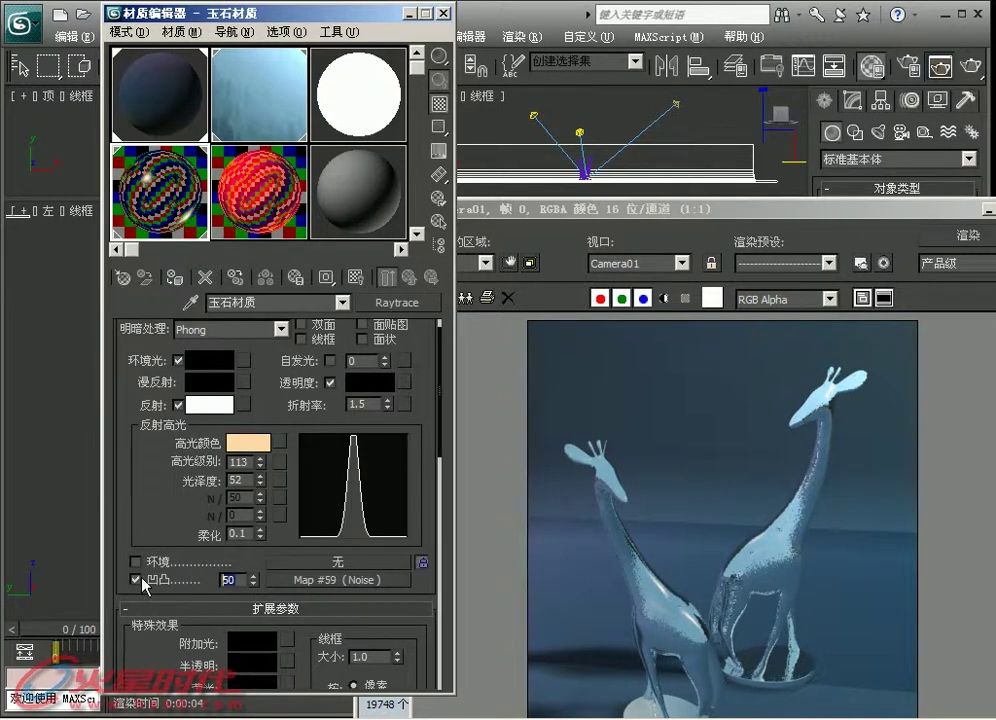
type("40")
key("Return")
Re-render Camera01 with bump 40, then close the rendered frame window
key("shift+q")
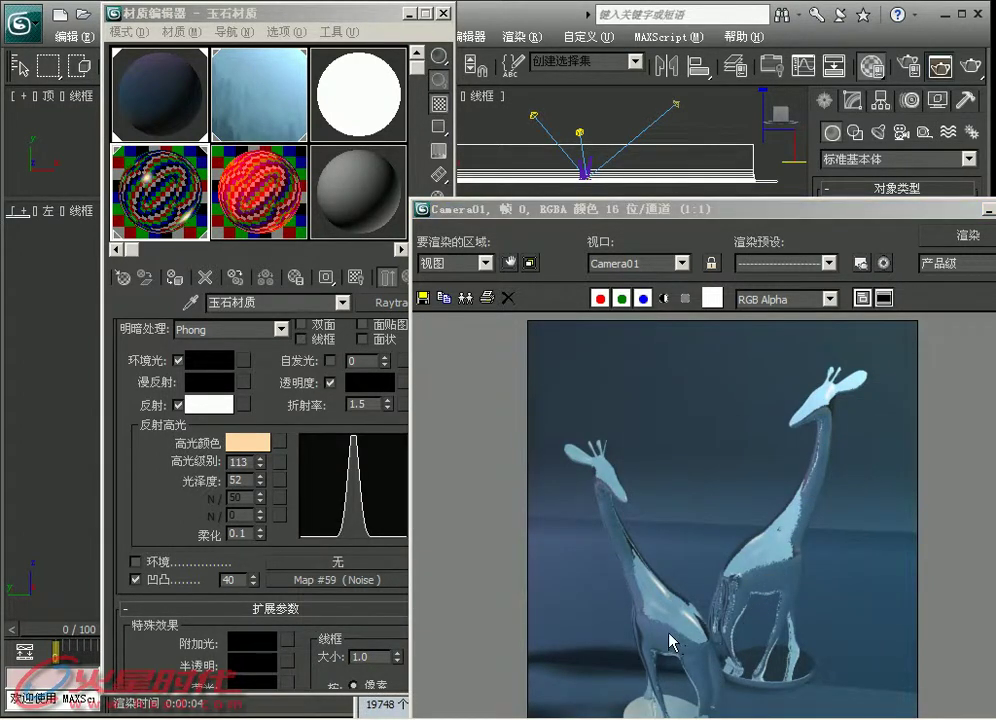
left_click_drag(792, 208, 536, 212)
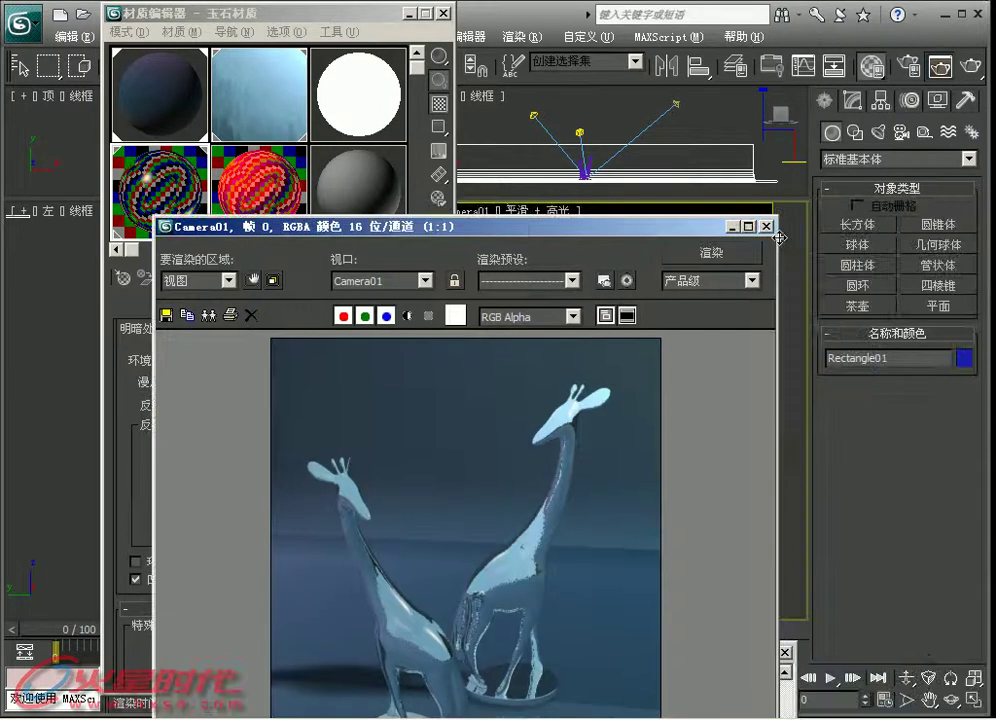
left_click_drag(160, 476, 160, 540)
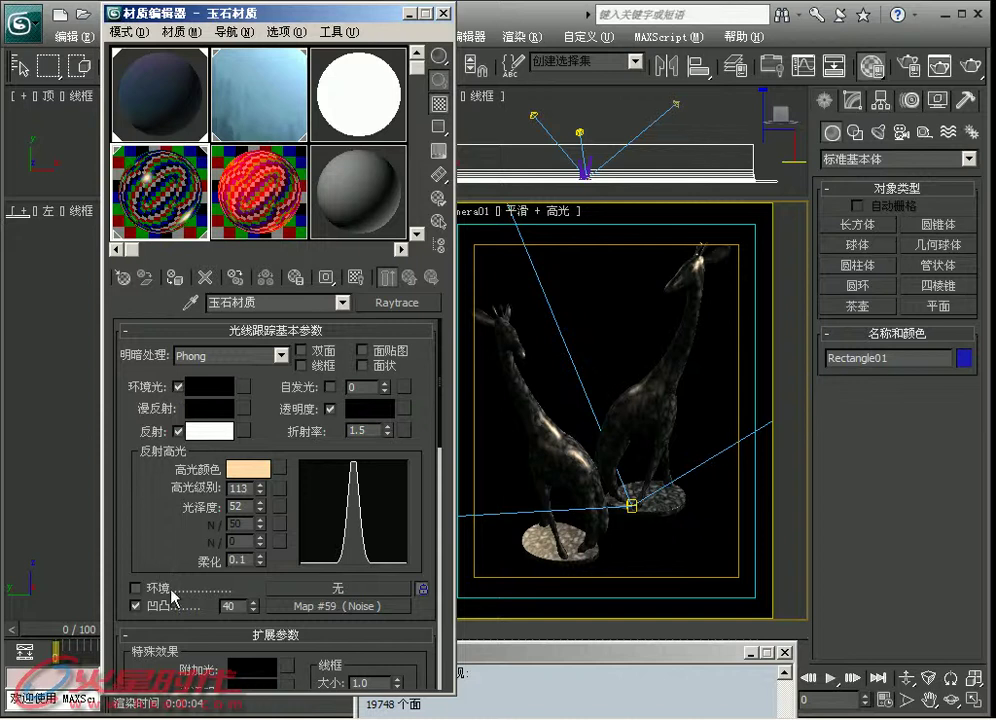
left_click_drag(297, 18, 286, 70)
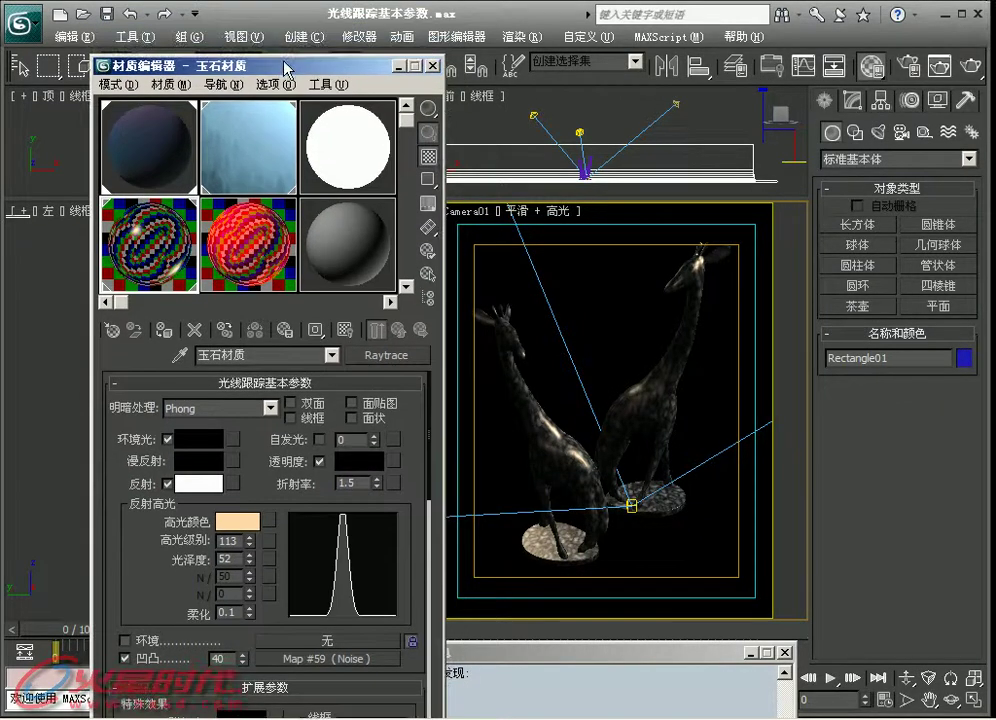